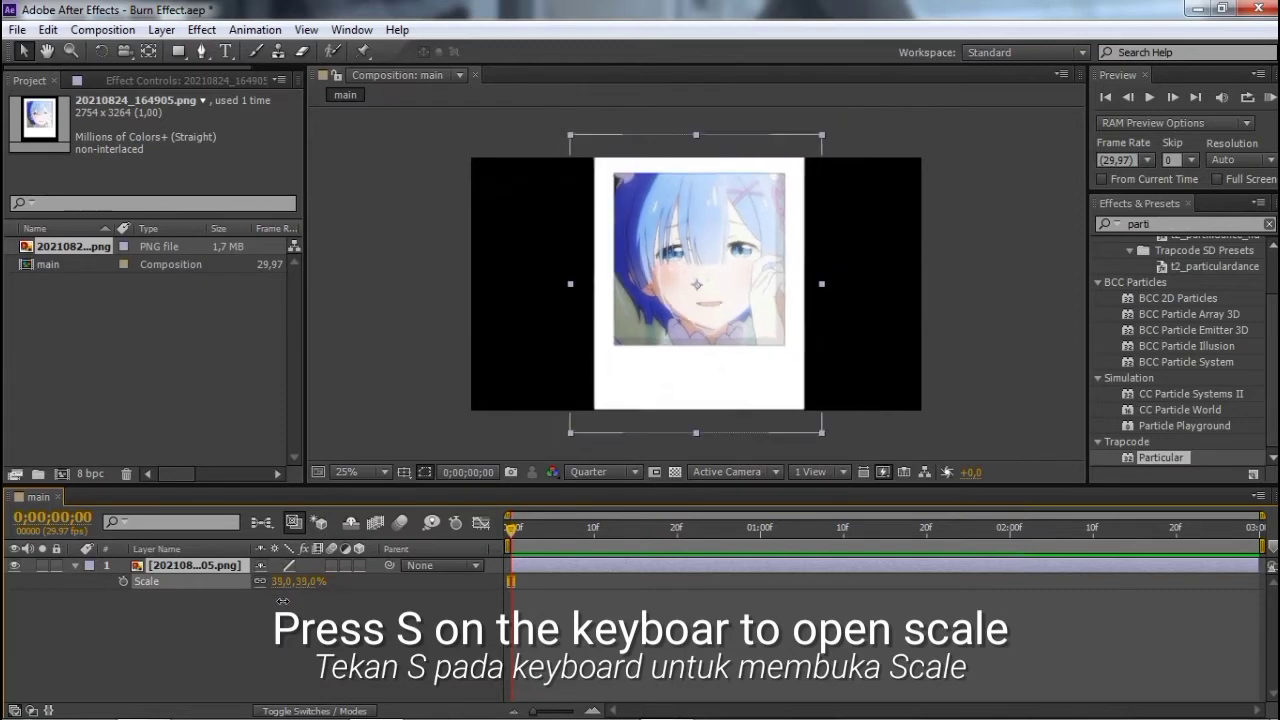
Step: Set the picture layer's scale to 32% and hide its Scale property in the timeline
{"action": "left_click", "coordinate": [622, 630]}
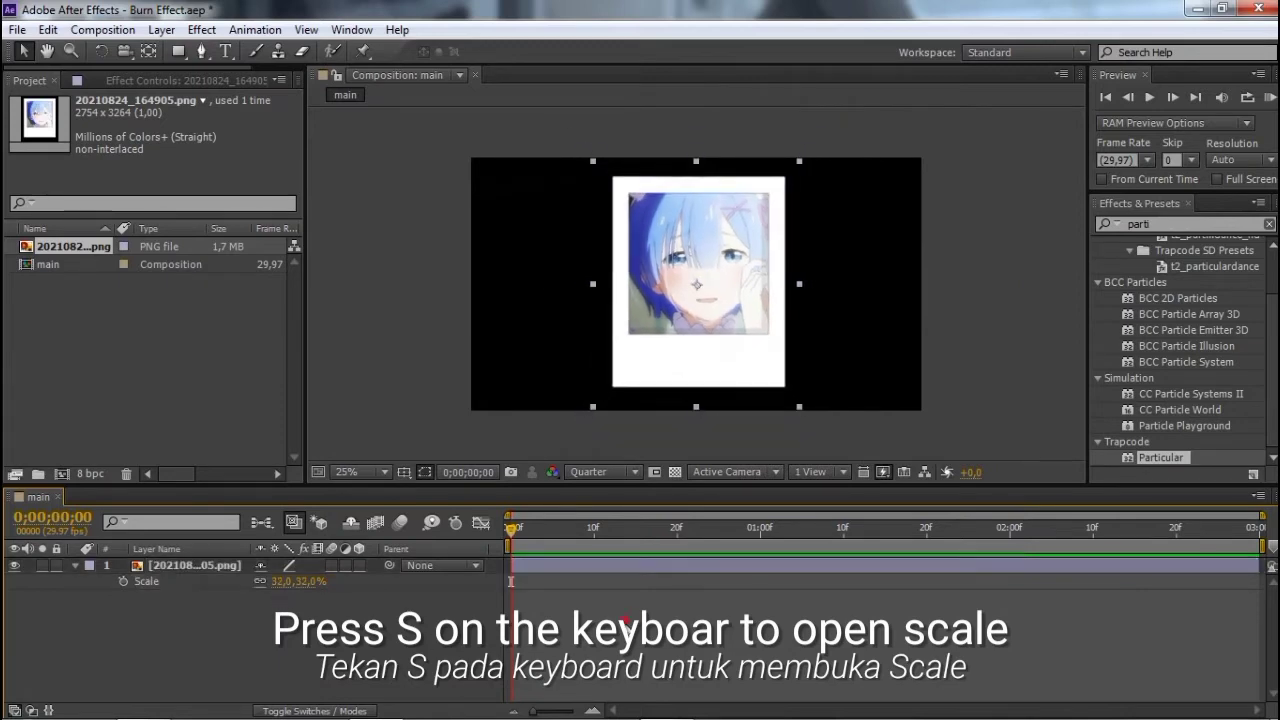
{"action": "left_click", "coordinate": [190, 566]}
{"action": "key", "text": "s"}
{"action": "left_click", "coordinate": [240, 630]}
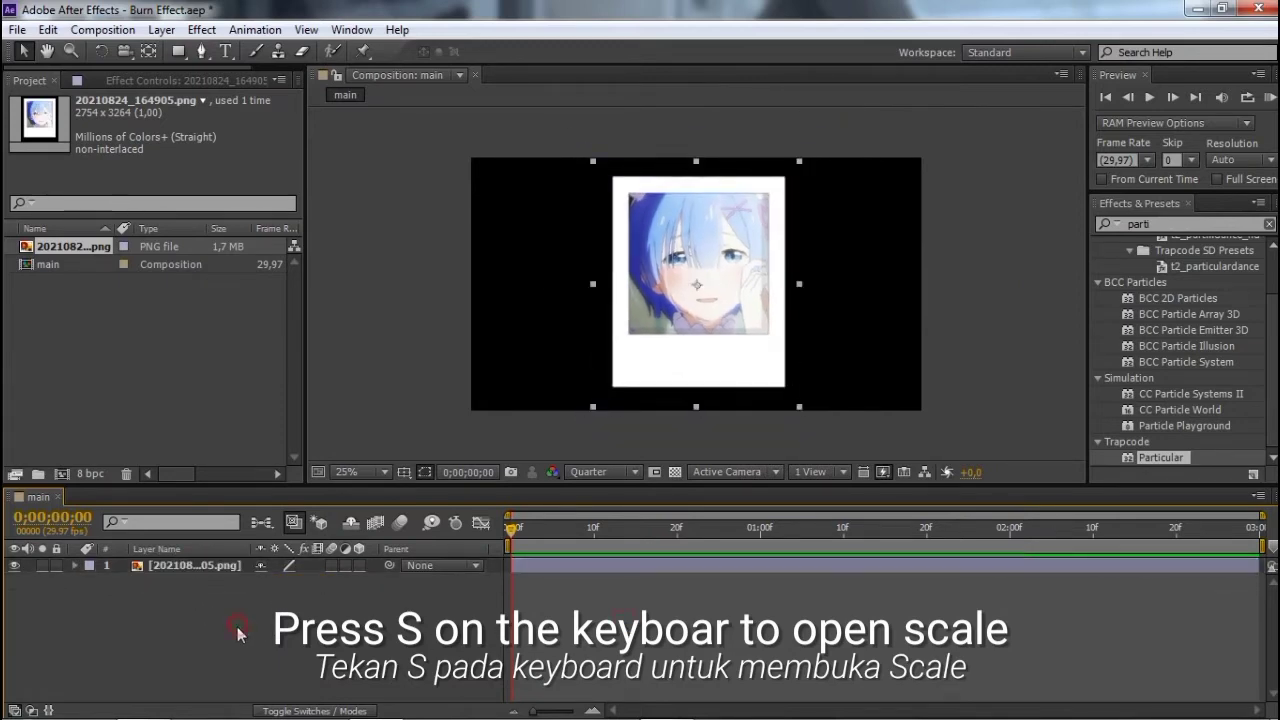
Step: Add a white 1920 × 1080 px solid layer above the picture in the main composition
{"action": "right_click", "coordinate": [429, 622]}
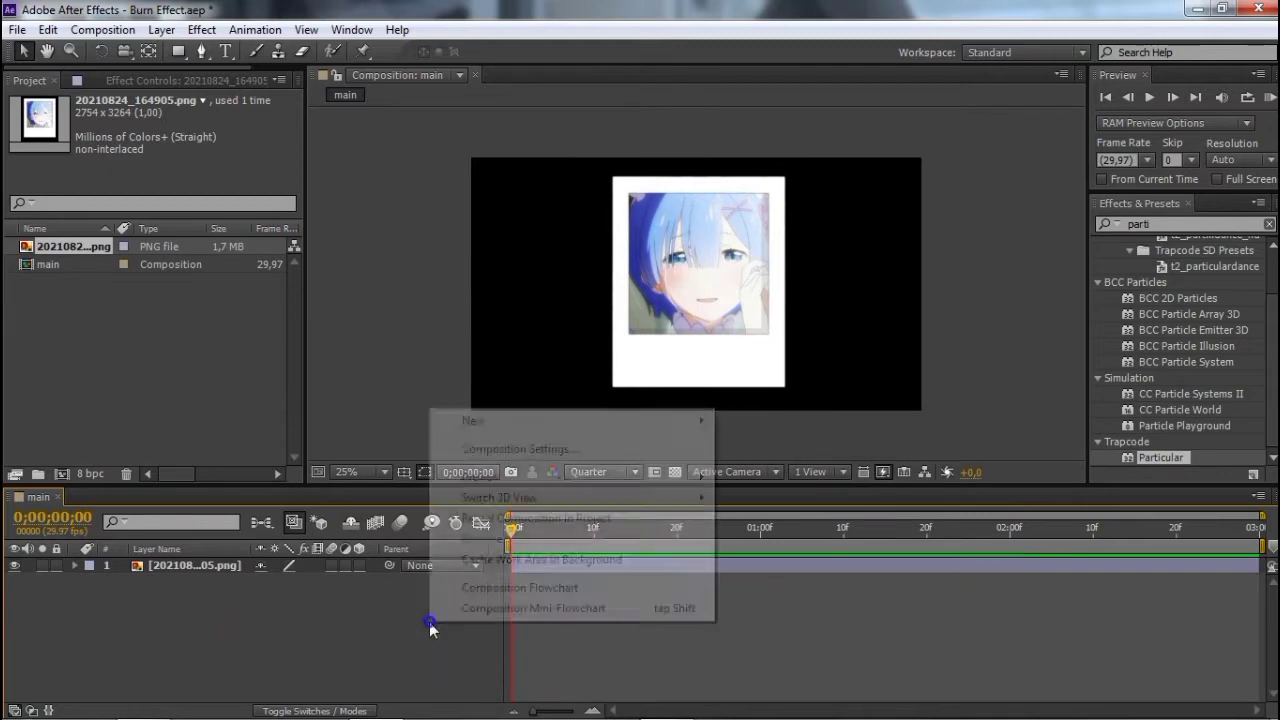
{"action": "mouse_move", "coordinate": [660, 421]}
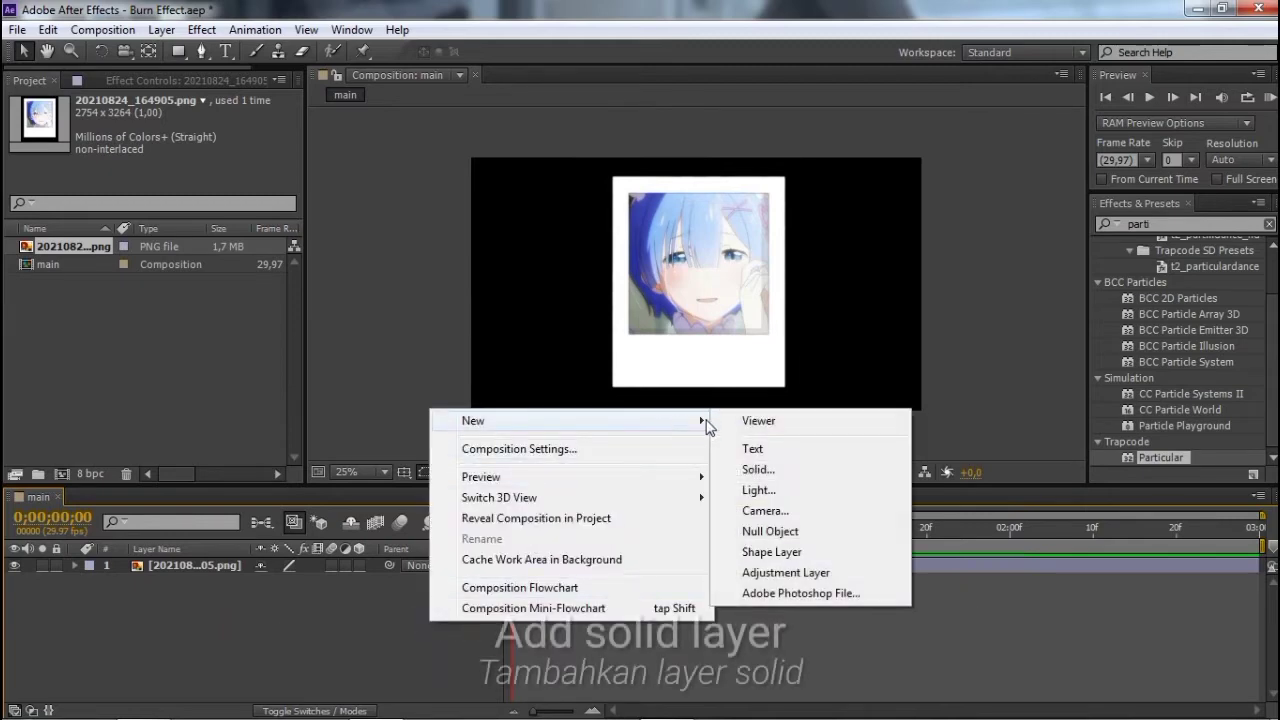
{"action": "left_click", "coordinate": [755, 468]}
{"action": "left_click", "coordinate": [700, 534]}
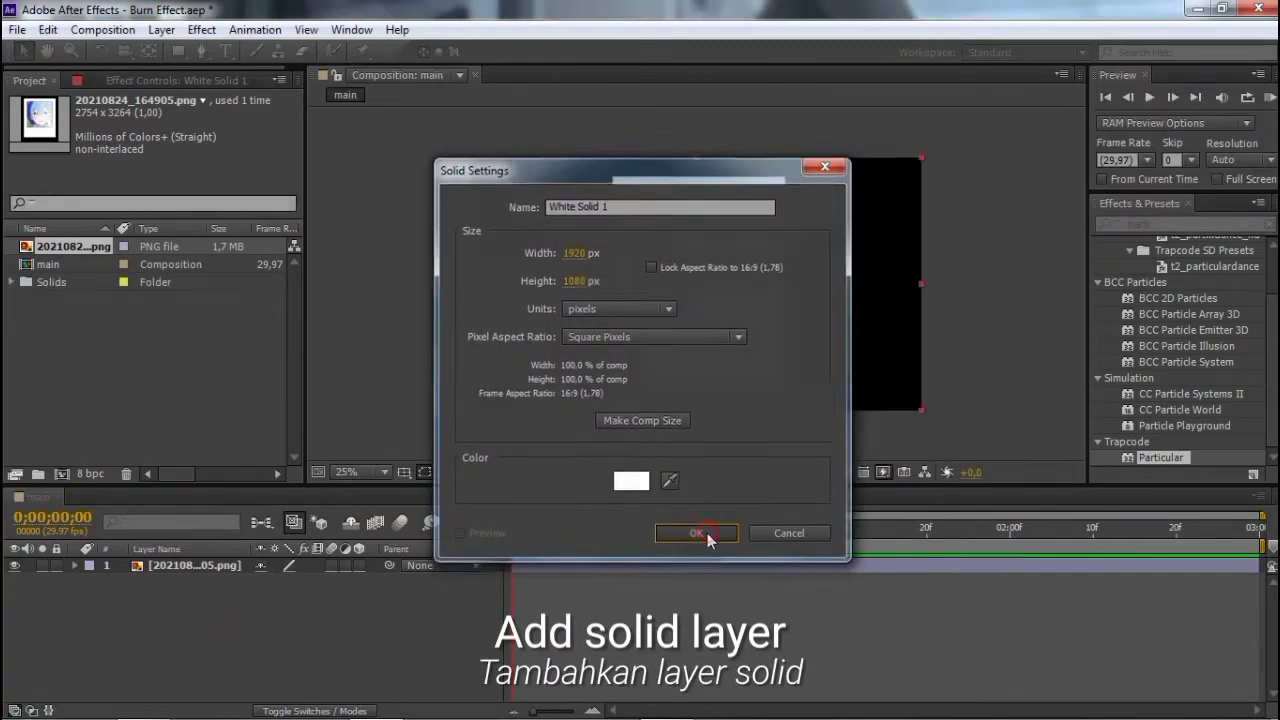
Step: Find the Linear Wipe transition effect and apply it to the white solid layer
{"action": "key", "text": "ctrl+5"}
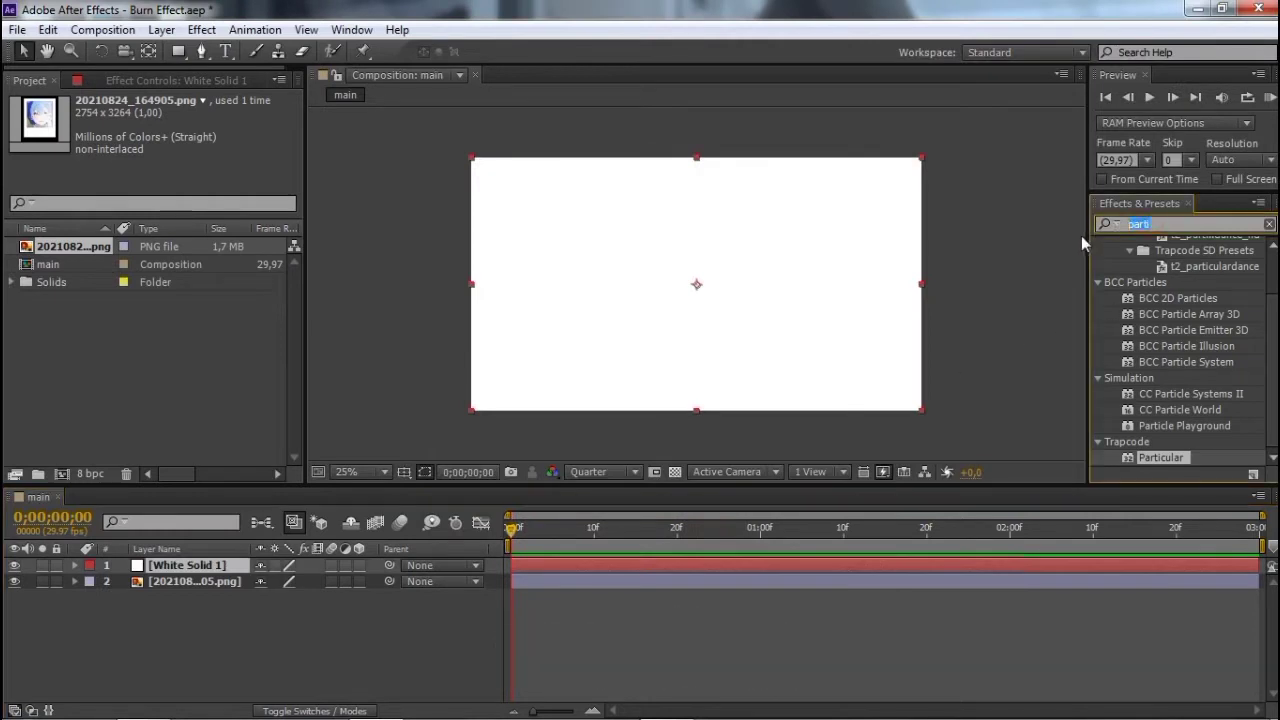
{"action": "type", "text": "line"}
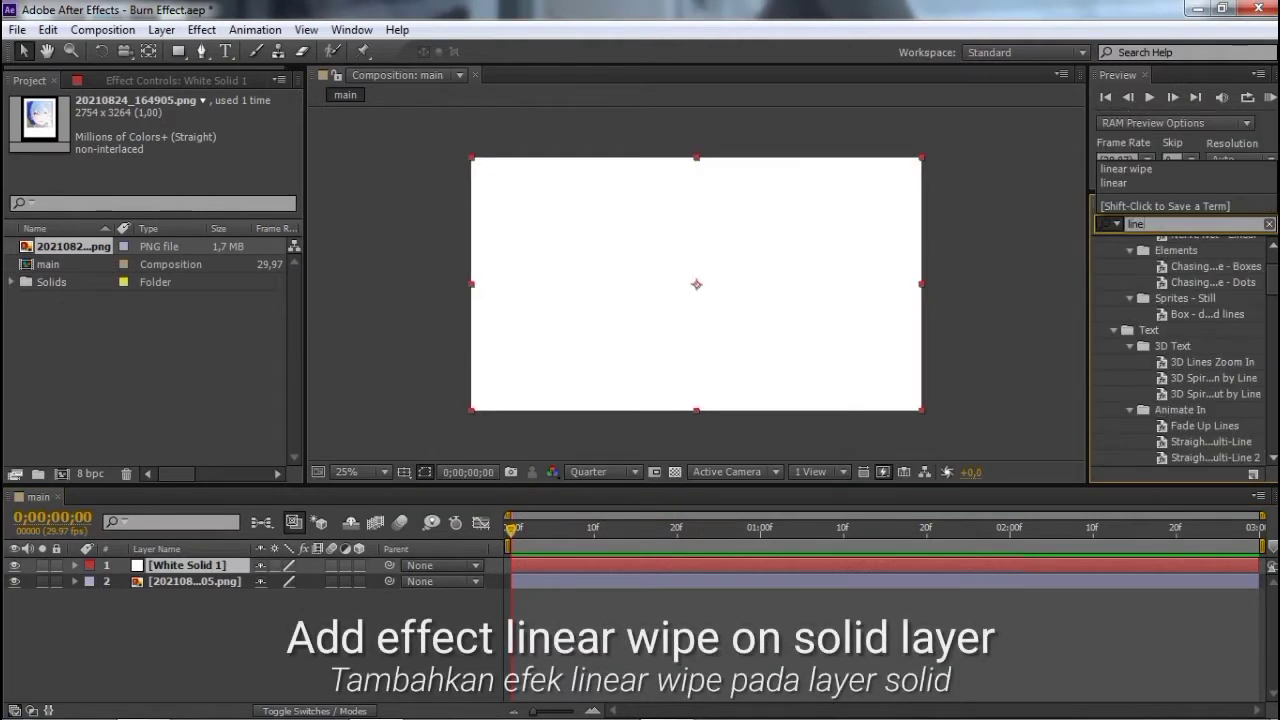
{"action": "type", "text": "ar"}
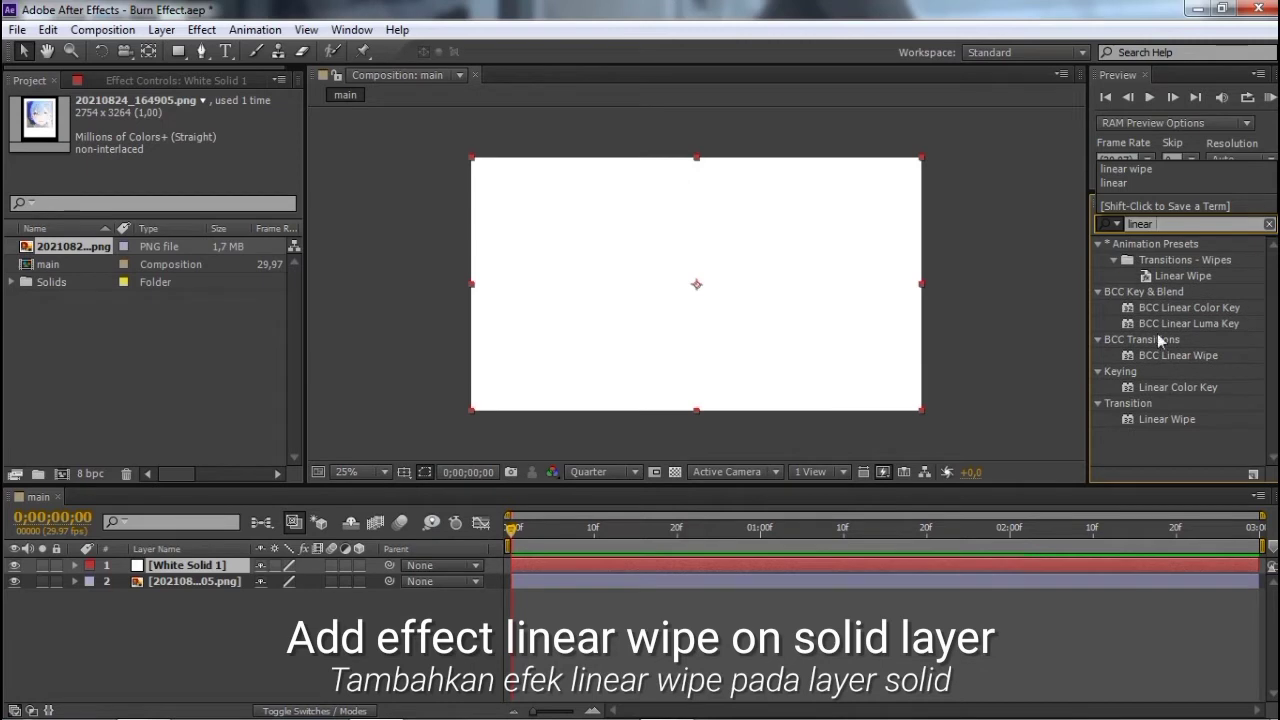
{"action": "left_click_drag", "start_coordinate": [1191, 425], "coordinate": [740, 363]}
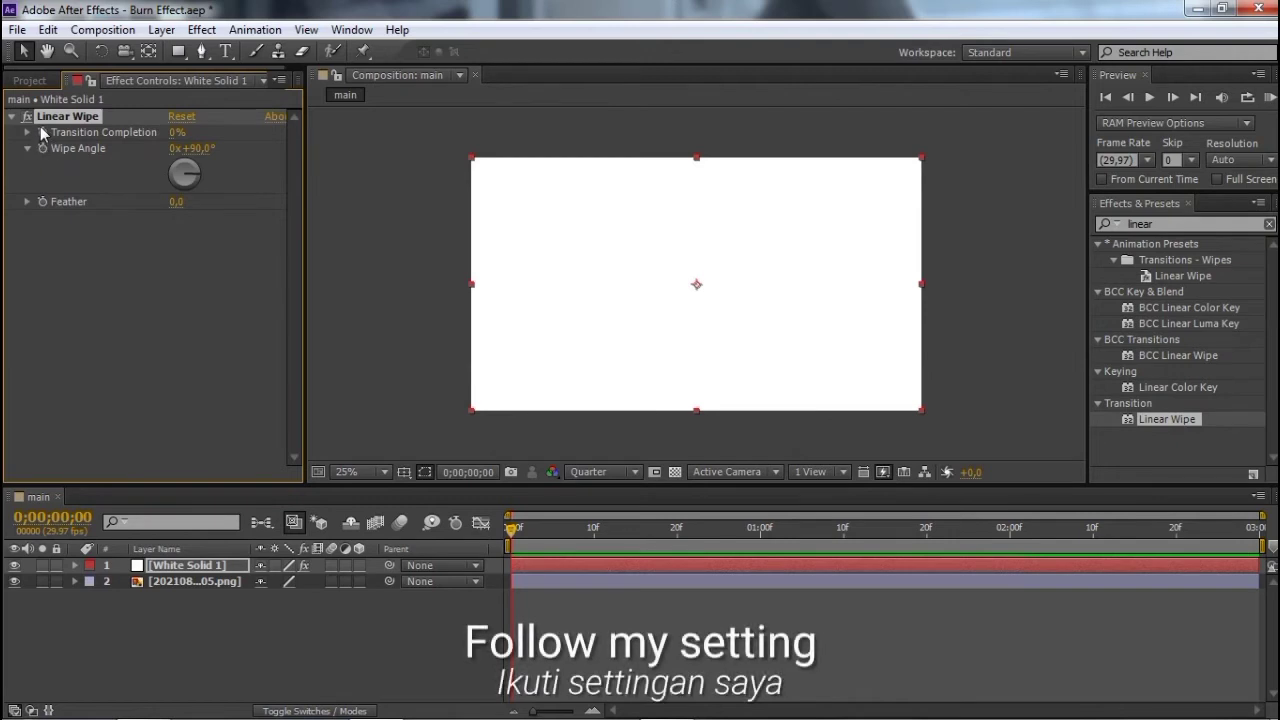
Step: Keyframe the Linear Wipe's Transition Completion from 0% at the first frame to 100% at 0;00;02;29
{"action": "left_click", "coordinate": [507, 540]}
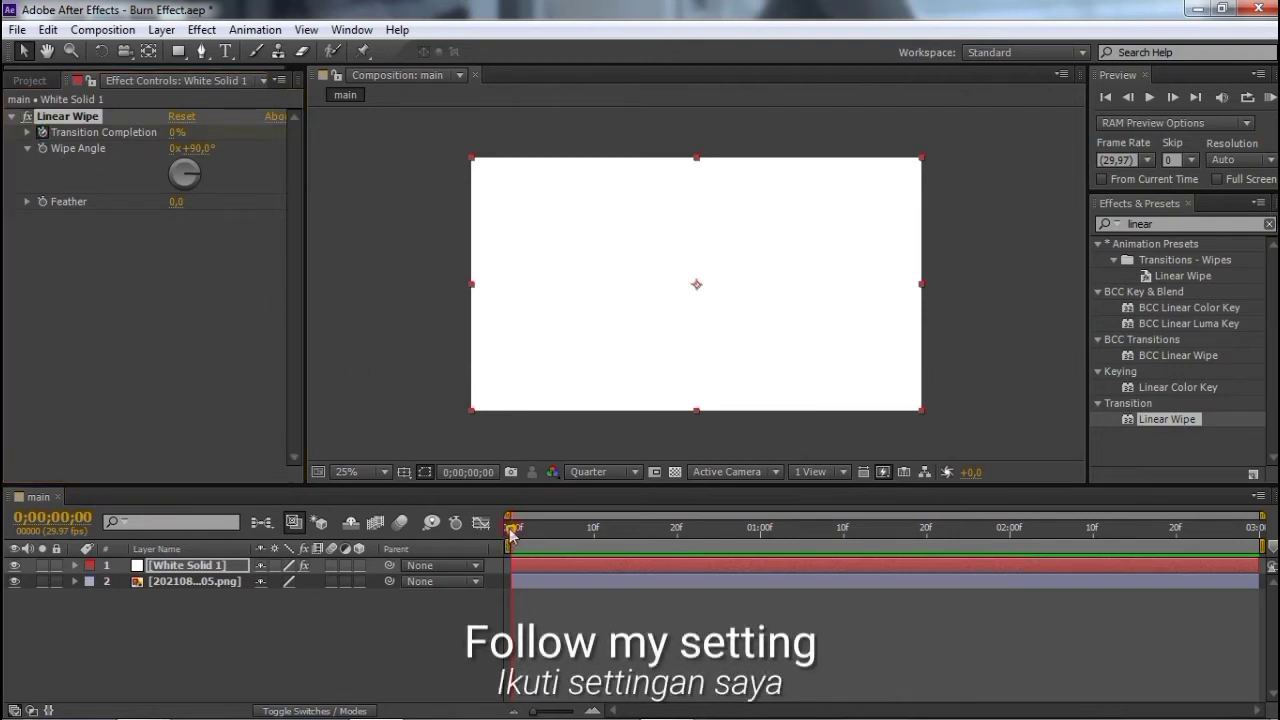
{"action": "key", "text": "u"}
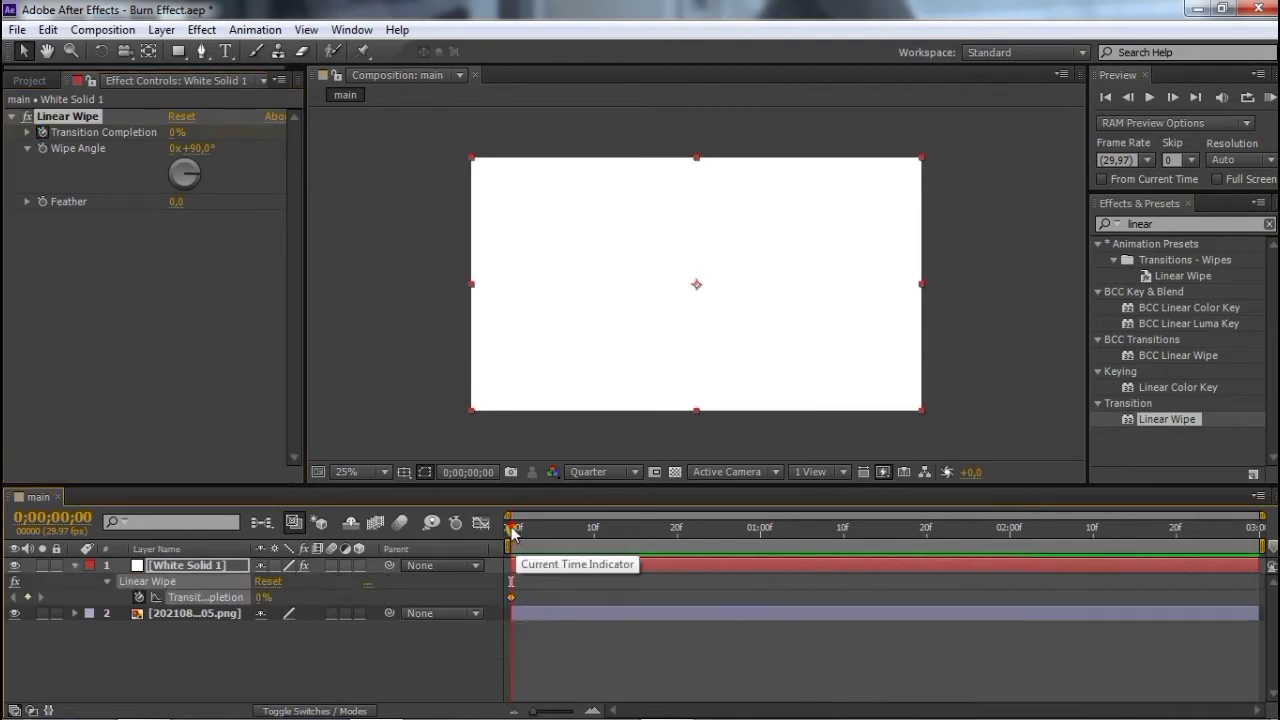
{"action": "left_click_drag", "start_coordinate": [509, 535], "coordinate": [743, 527]}
{"action": "left_click_drag", "start_coordinate": [1205, 672], "coordinate": [1262, 678]}
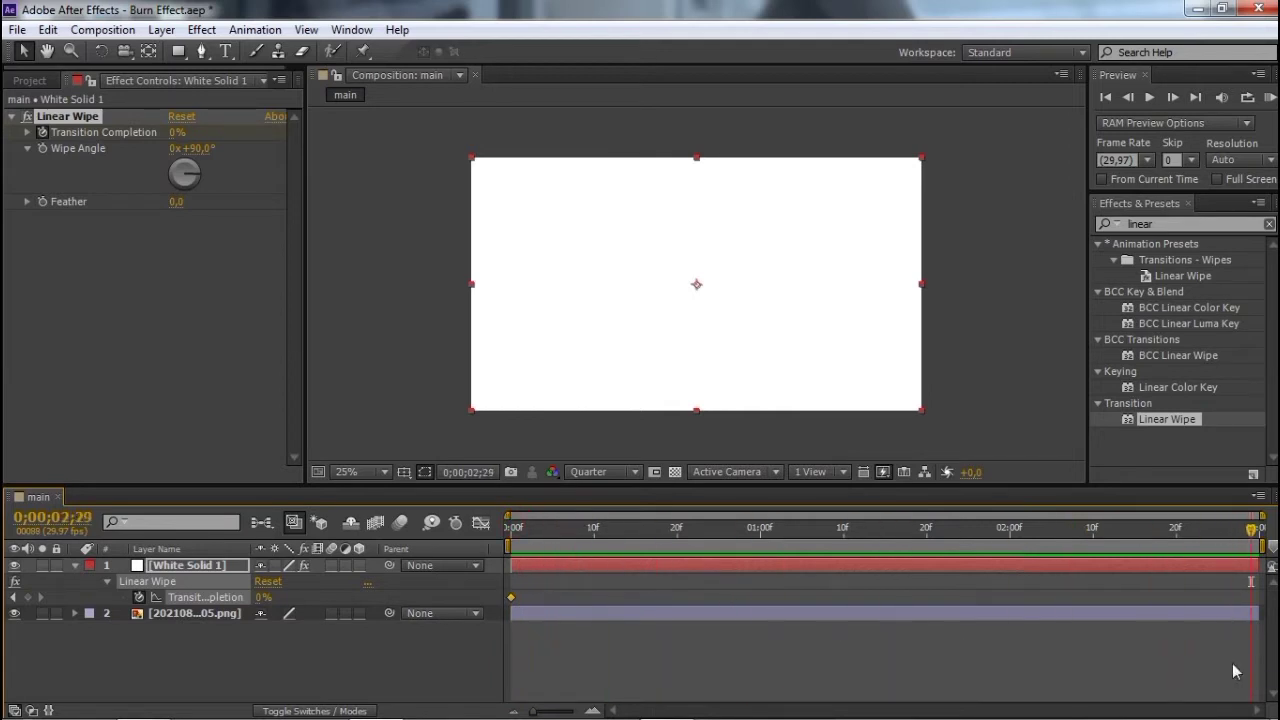
{"action": "left_click", "coordinate": [177, 132]}
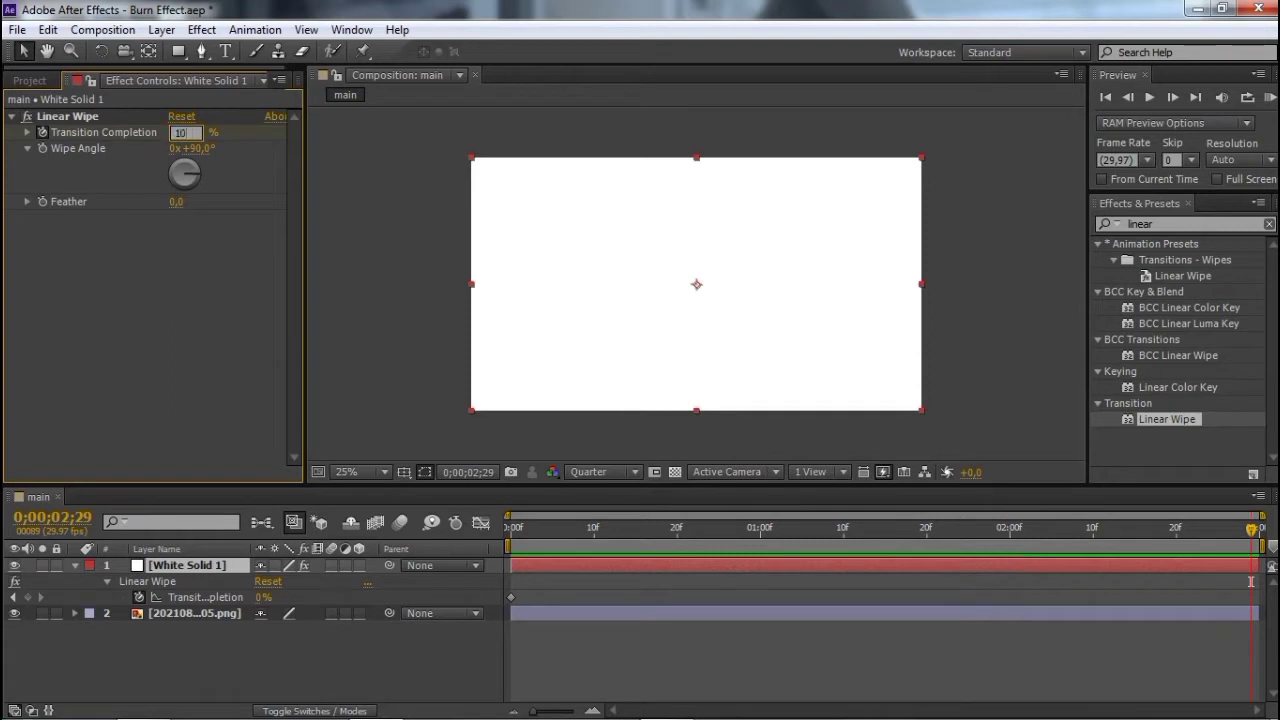
{"action": "key", "text": "Return"}
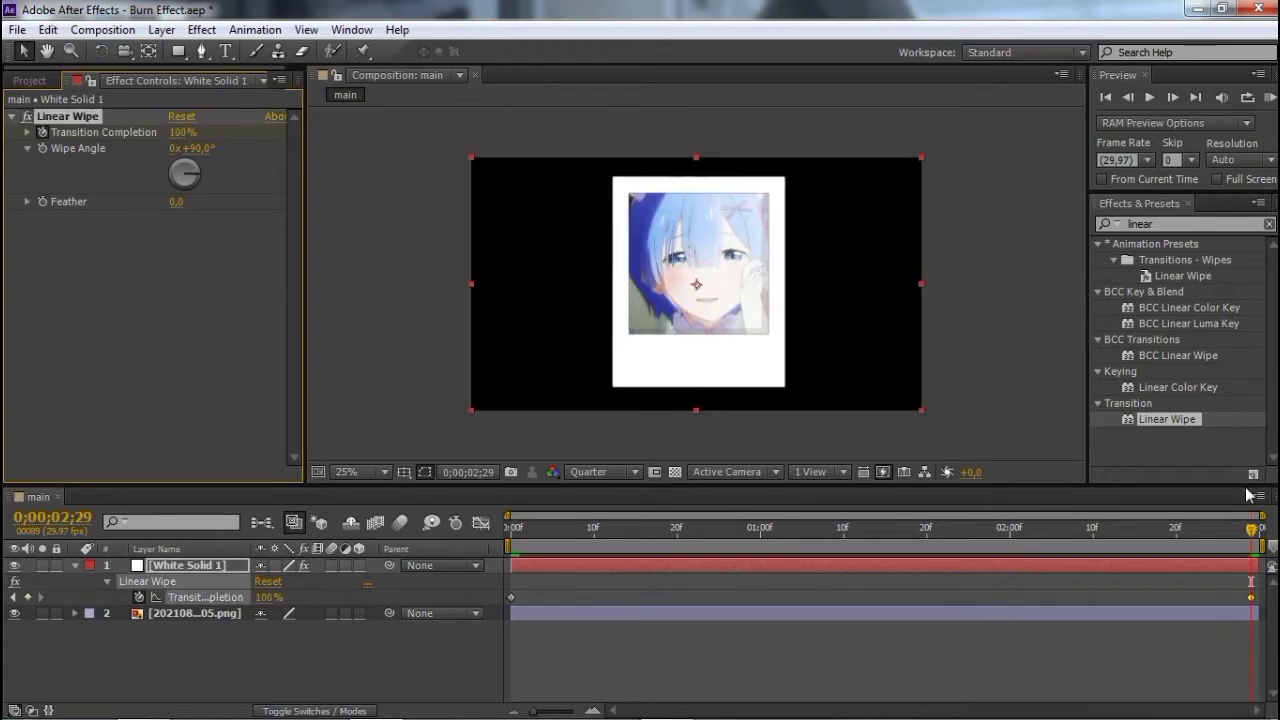
Step: Try to move the last Transition Completion keyframe to the very end of the timeline
{"action": "left_click_drag", "start_coordinate": [1251, 597], "coordinate": [1259, 600]}
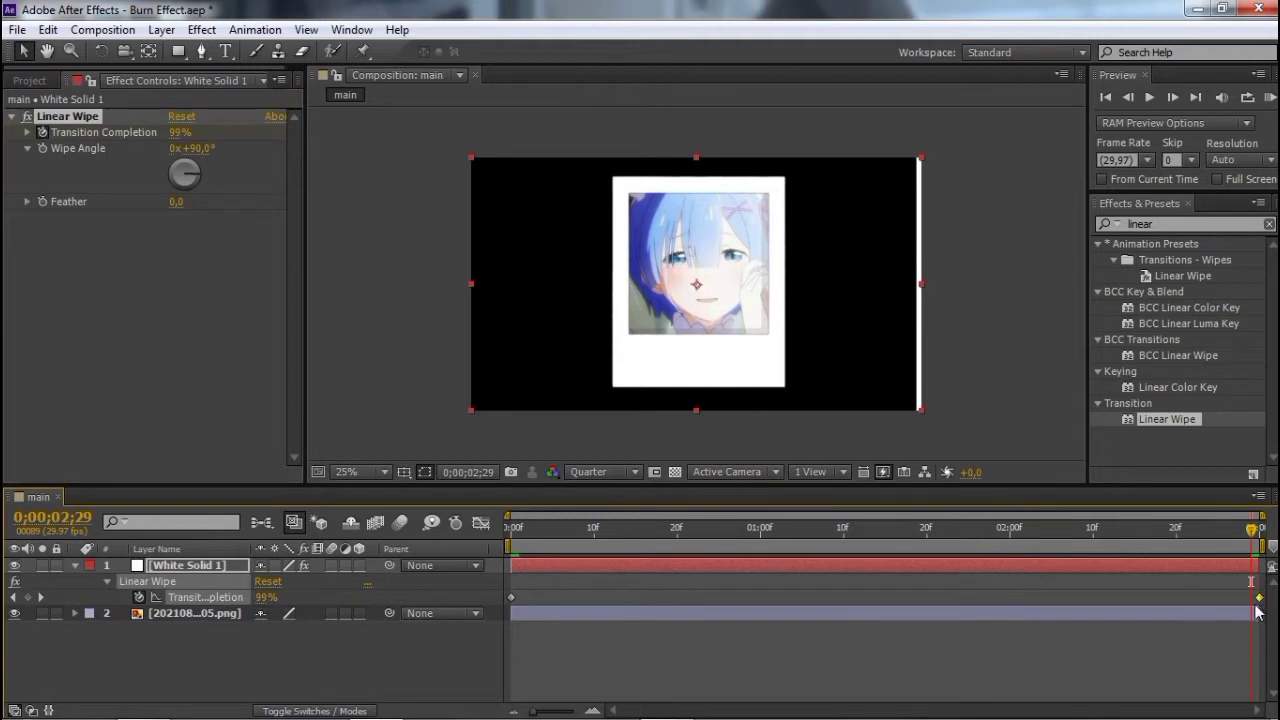
{"action": "key", "text": "ctrl+z"}
{"action": "left_click", "coordinate": [908, 580]}
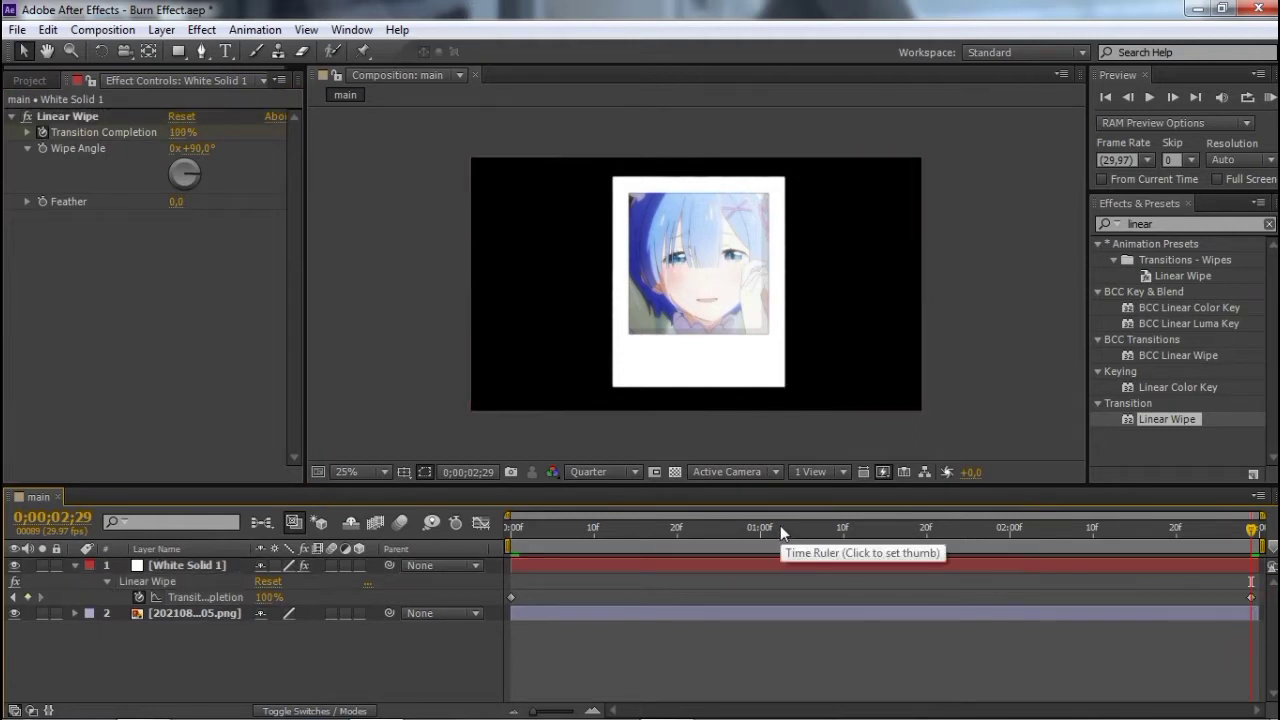
Step: Hide the white solid layer's keyframed properties in the timeline
{"action": "left_click", "coordinate": [1028, 563]}
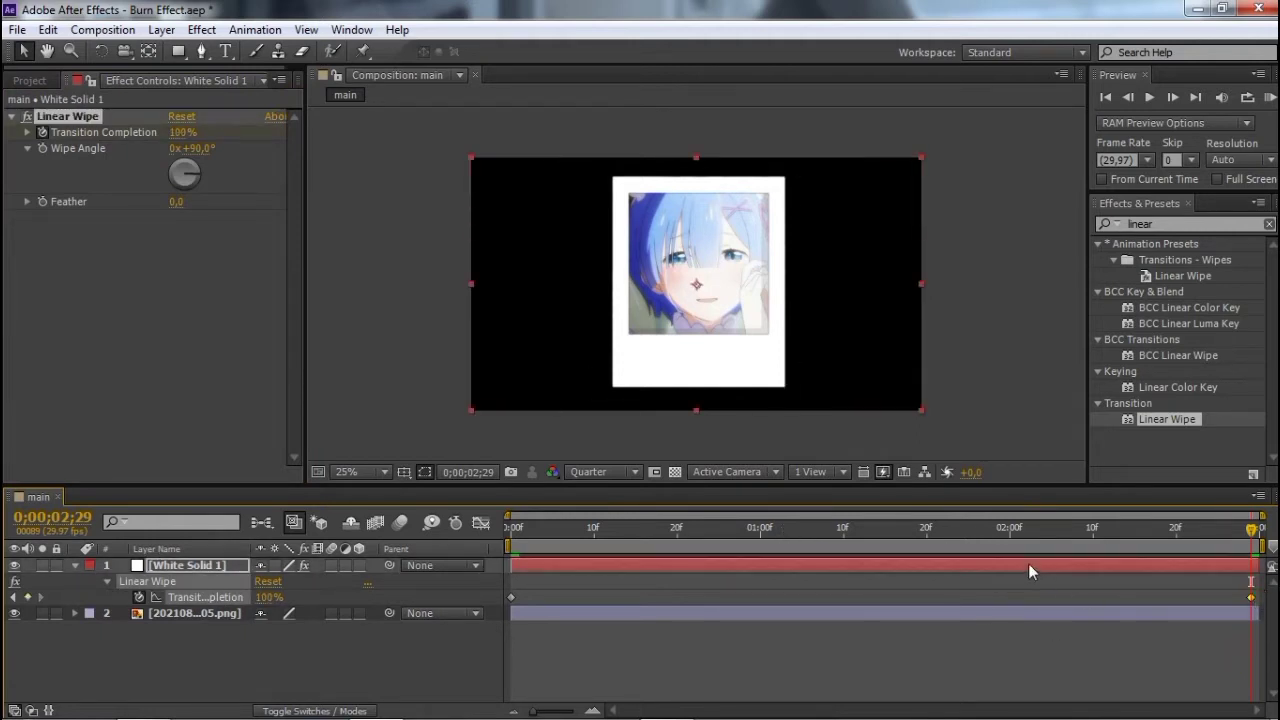
{"action": "key", "text": "u"}
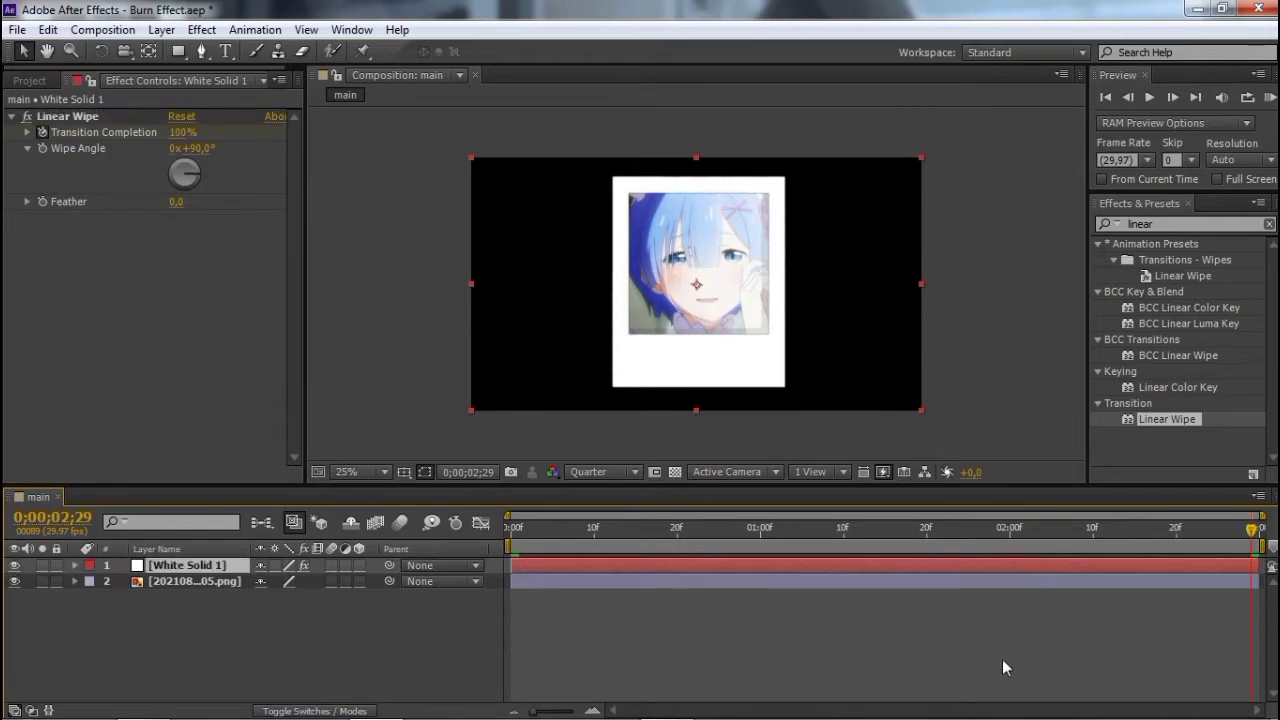
{"action": "left_click", "coordinate": [1002, 659]}
{"action": "left_click", "coordinate": [187, 565]}
{"action": "right_click", "coordinate": [187, 565]}
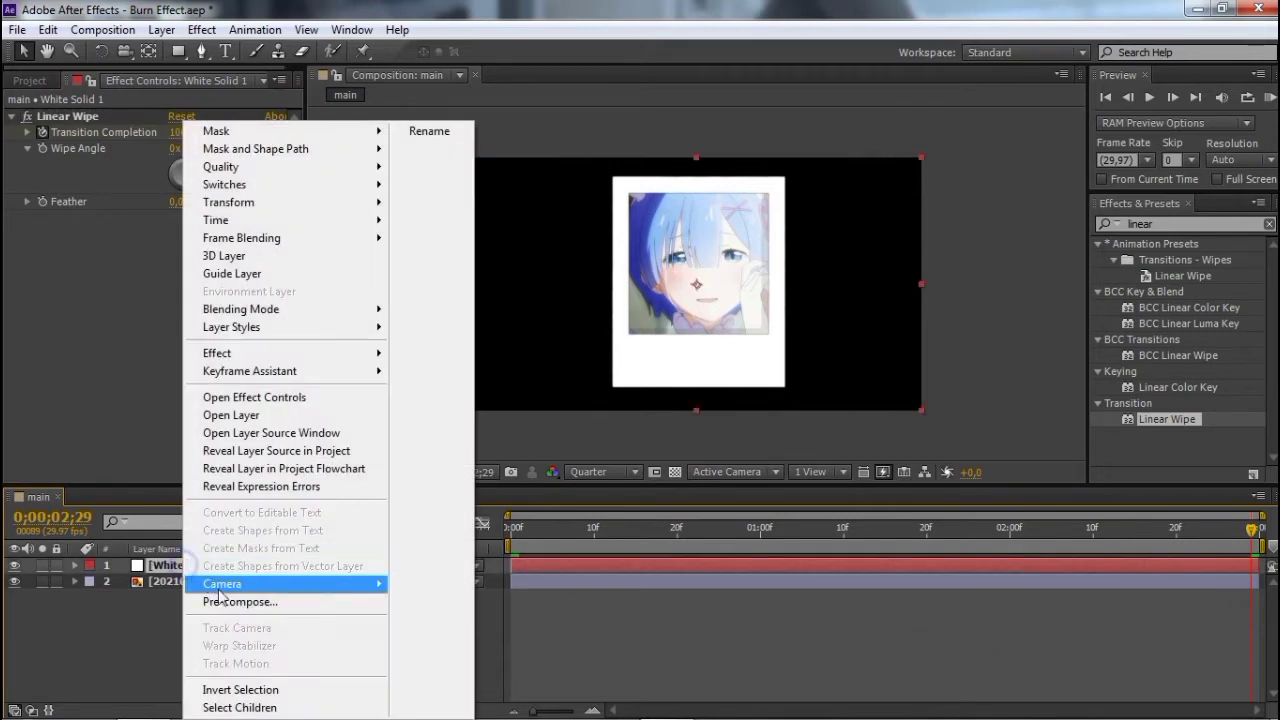
Step: Set the Linear Wipe's Wipe Angle to 216° and scrub through the timeline to check the diagonal wipe
{"action": "left_click", "coordinate": [512, 530]}
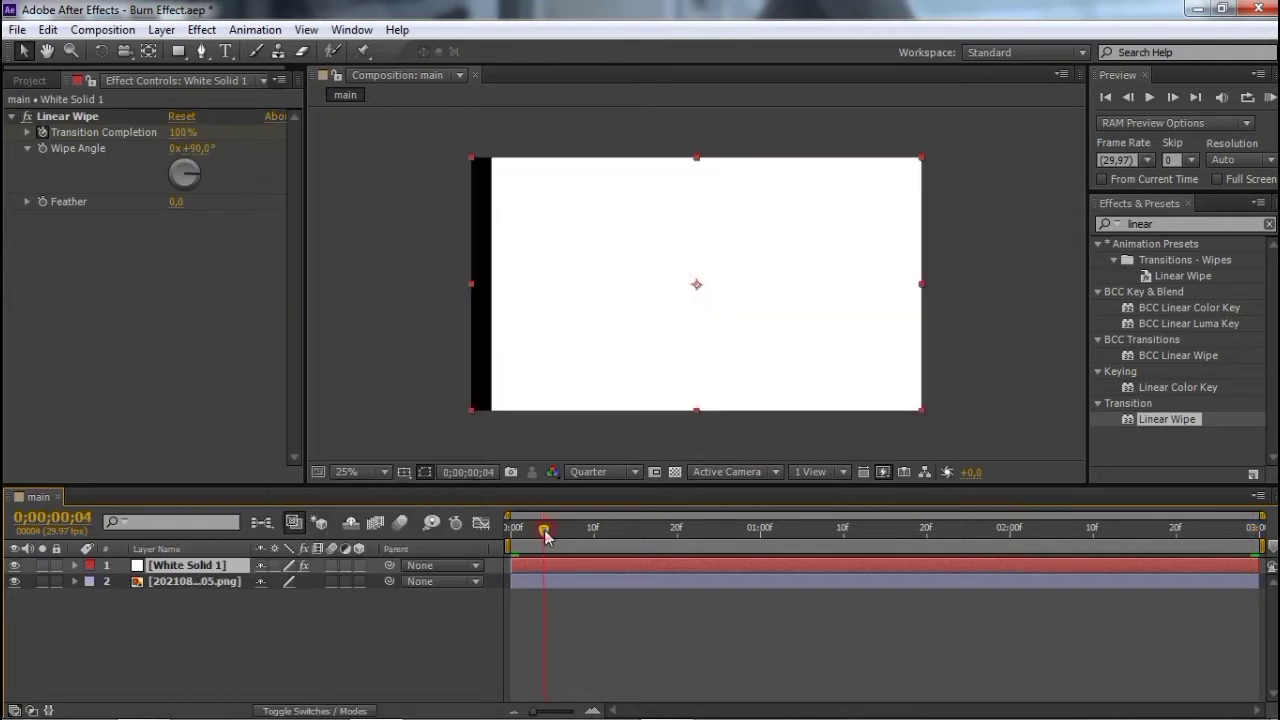
{"action": "left_click_drag", "start_coordinate": [527, 545], "coordinate": [930, 590]}
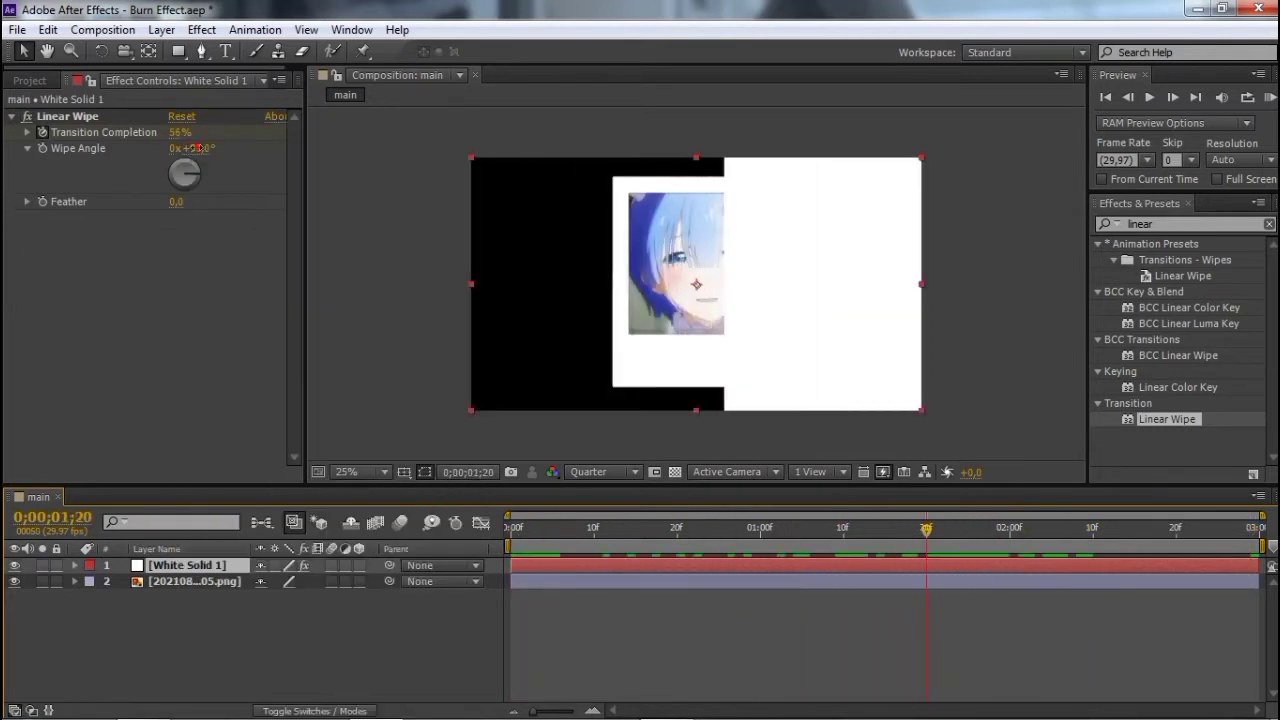
{"action": "left_click_drag", "start_coordinate": [199, 148], "coordinate": [322, 155]}
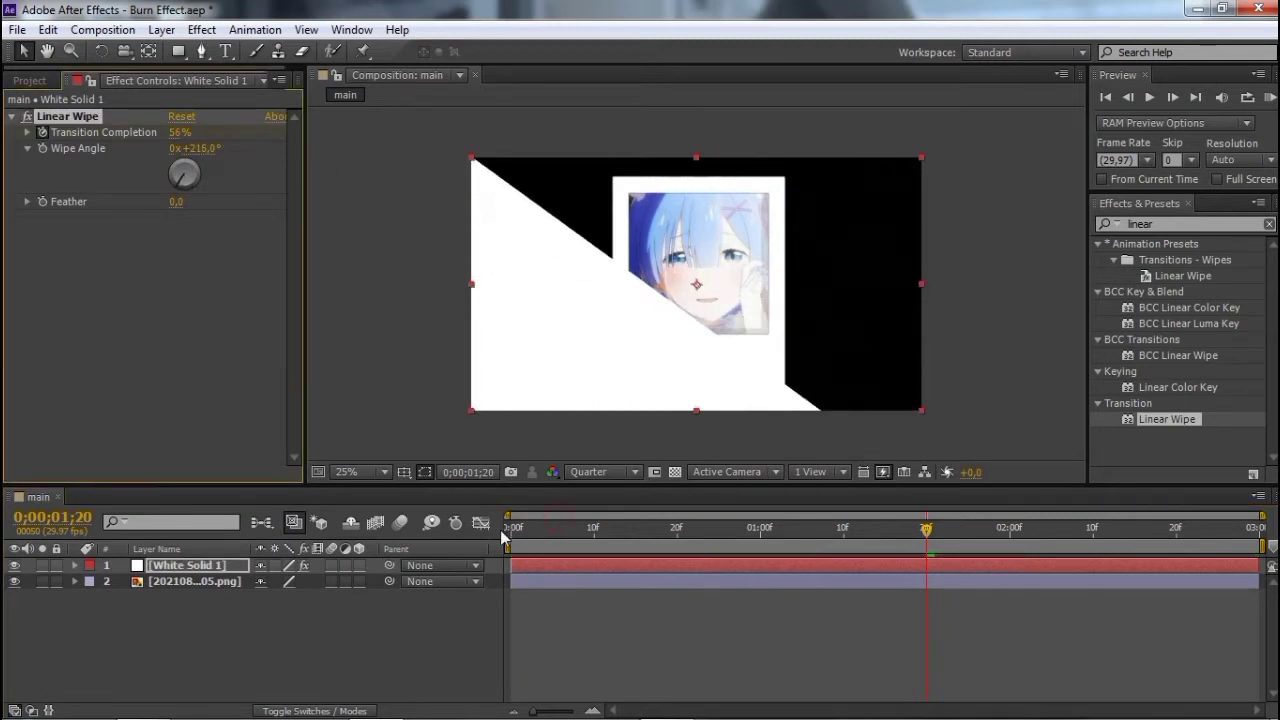
{"action": "left_click_drag", "start_coordinate": [512, 532], "coordinate": [1082, 553]}
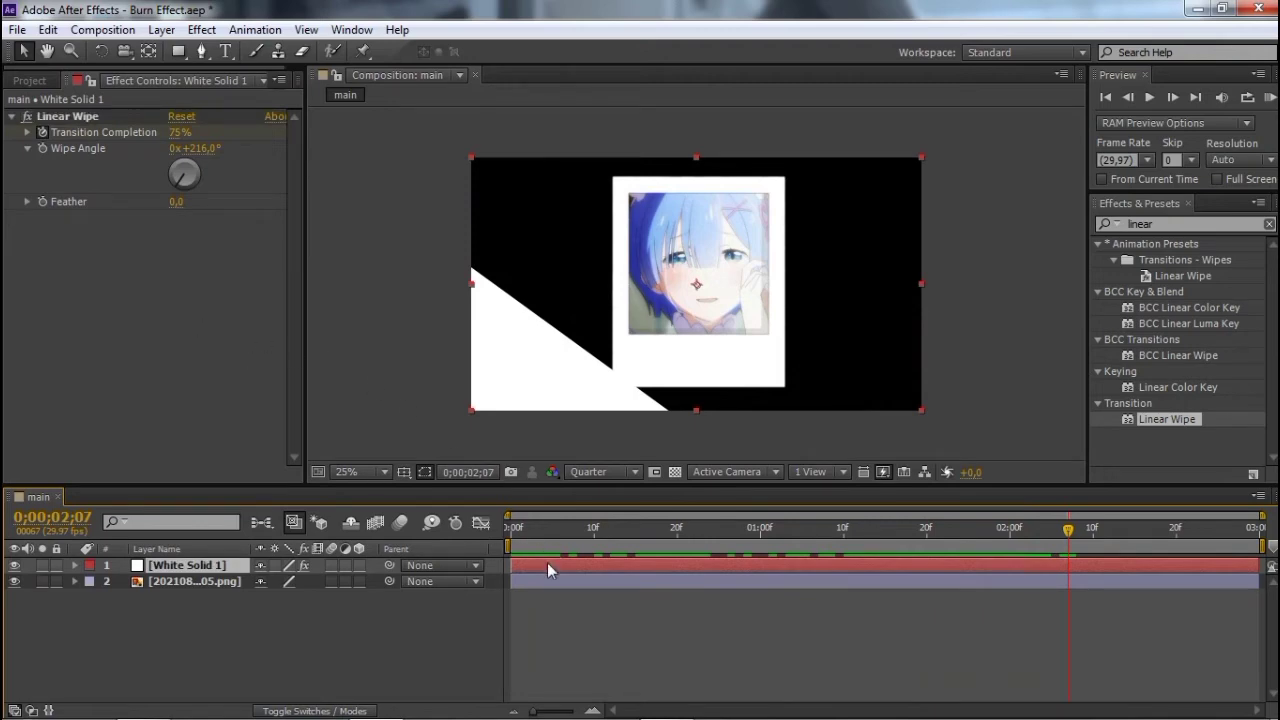
Step: Pre-compose the white solid layer as "wipe", moving all attributes into the new composition
{"action": "right_click", "coordinate": [548, 564]}
{"action": "left_click", "coordinate": [640, 602]}
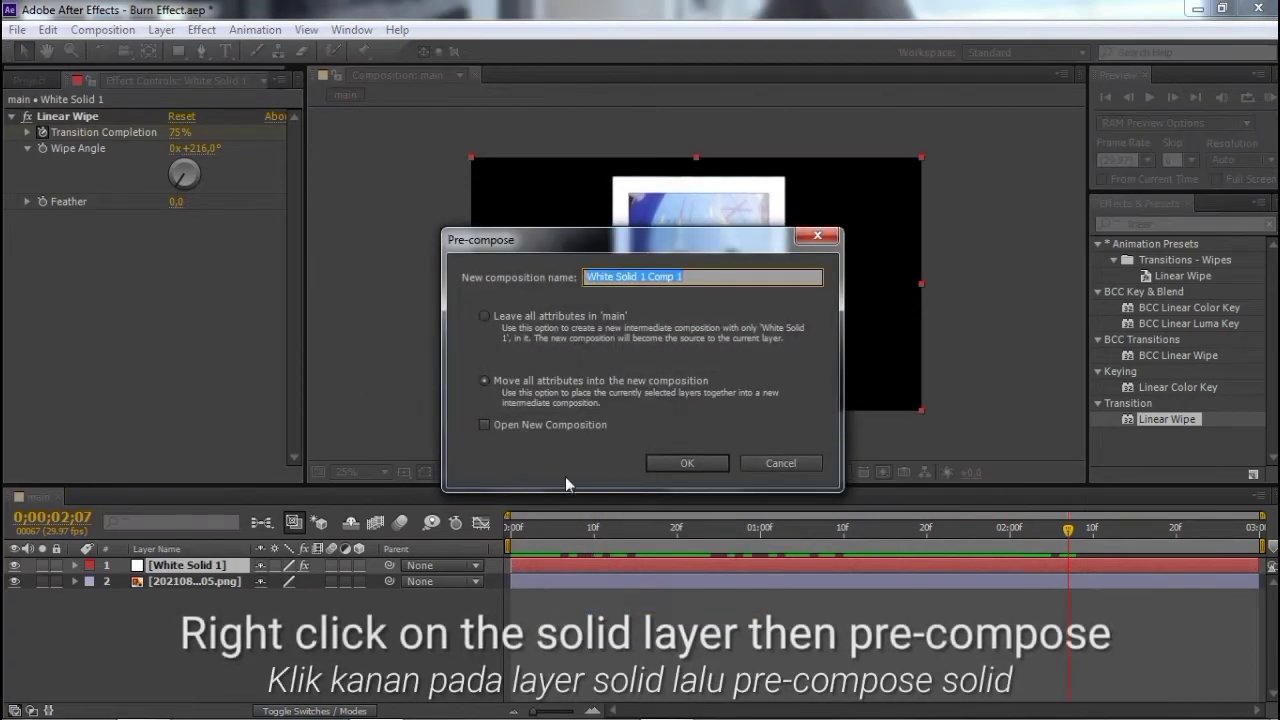
{"action": "type", "text": "wipe"}
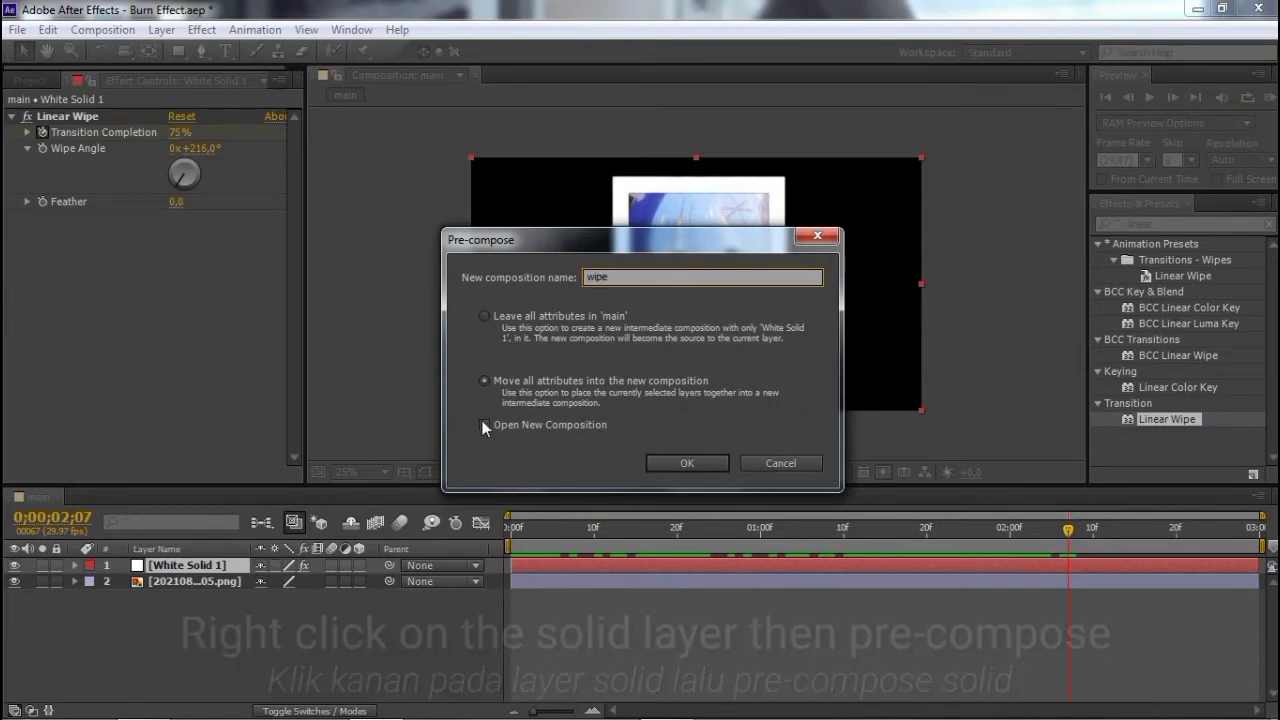
{"action": "left_click", "coordinate": [484, 381]}
{"action": "left_click", "coordinate": [688, 463]}
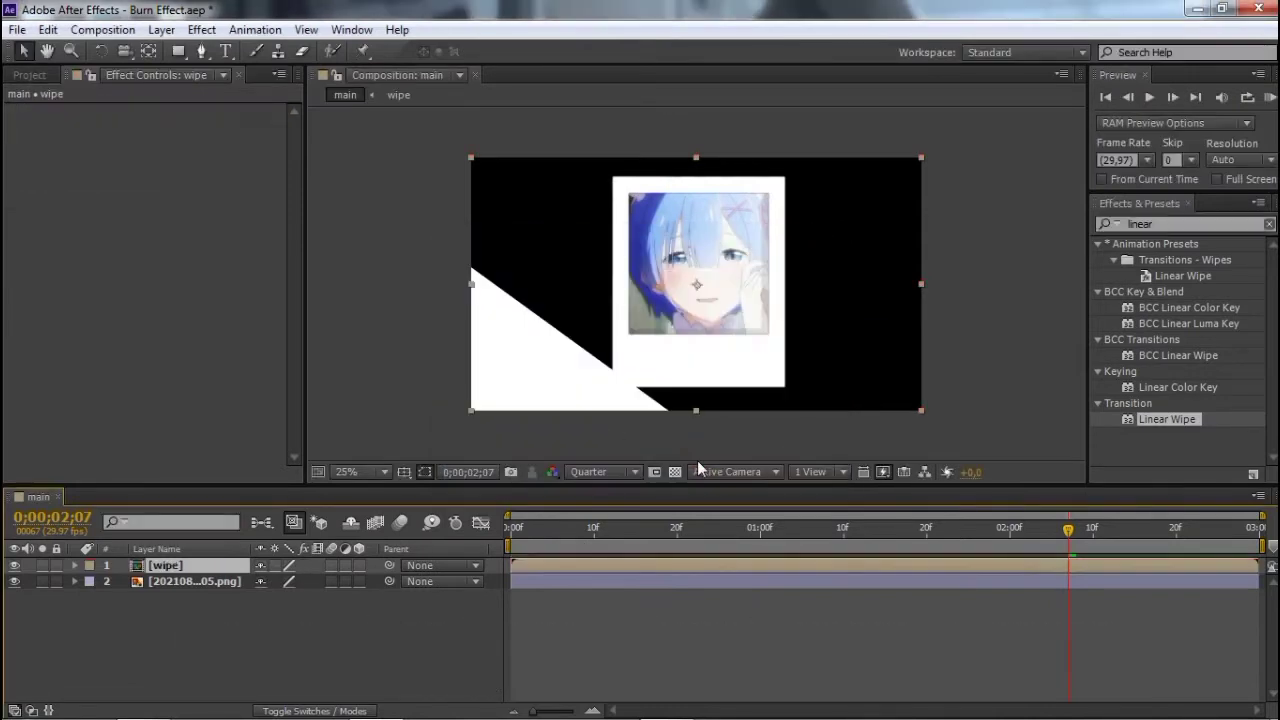
Step: Add a second white 1920 × 1080 px solid layer above the wipe composition
{"action": "left_click", "coordinate": [600, 598]}
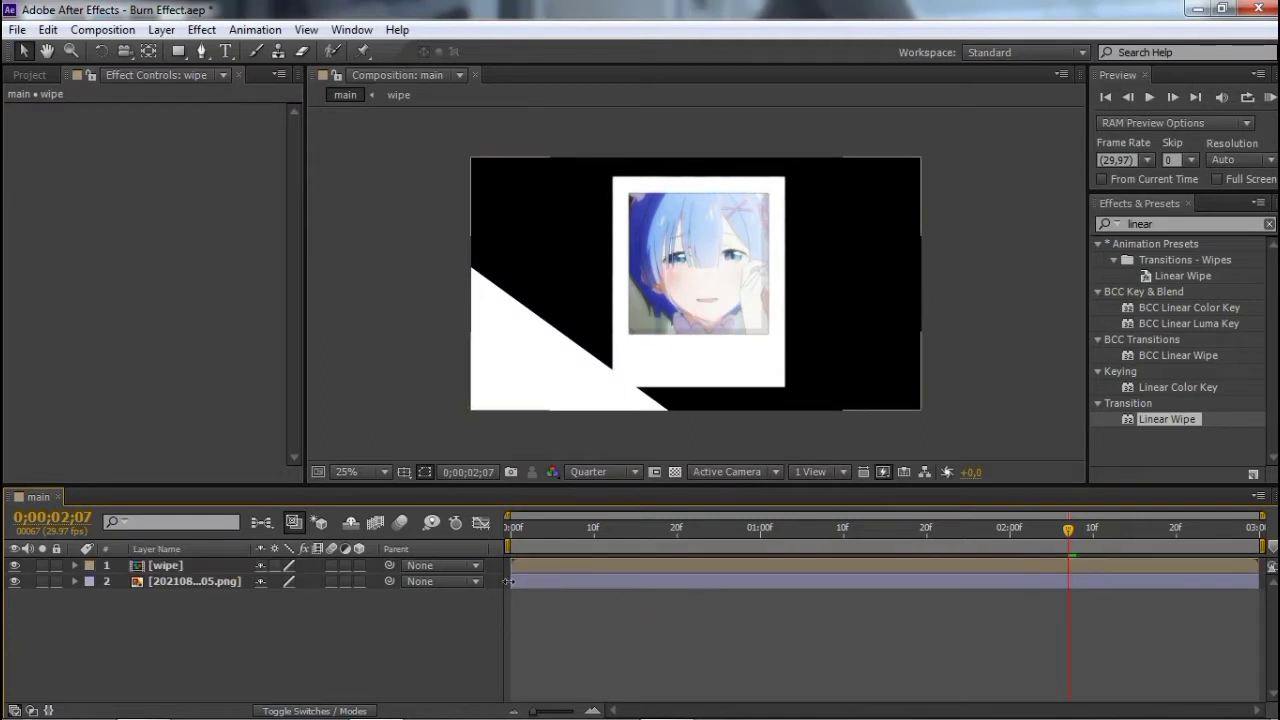
{"action": "right_click", "coordinate": [440, 607]}
{"action": "mouse_move", "coordinate": [700, 408]}
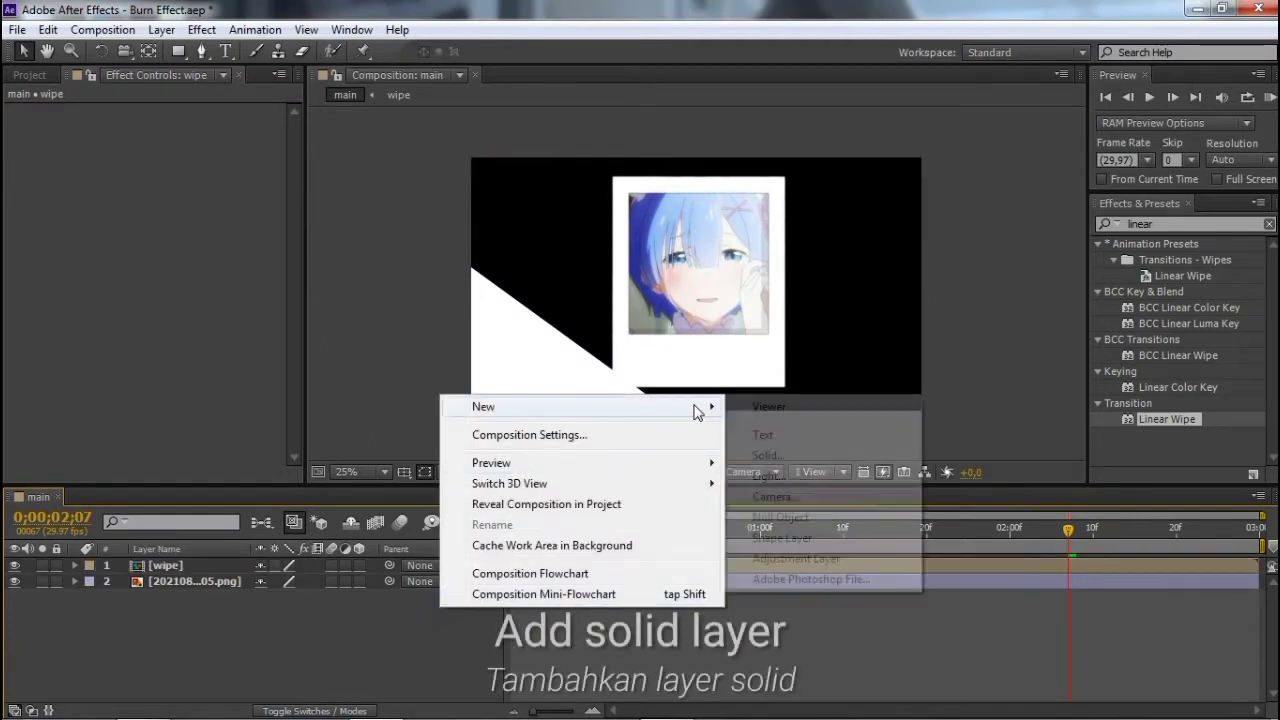
{"action": "left_click", "coordinate": [784, 459]}
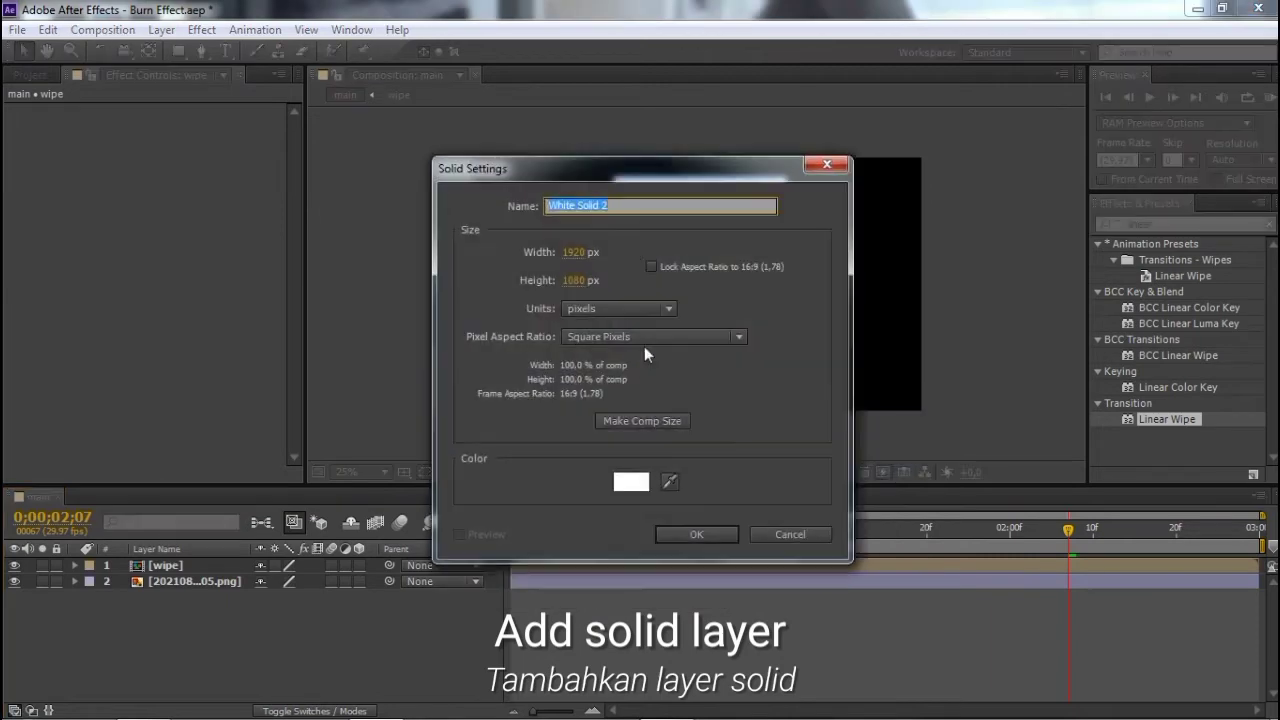
{"action": "left_click", "coordinate": [697, 534]}
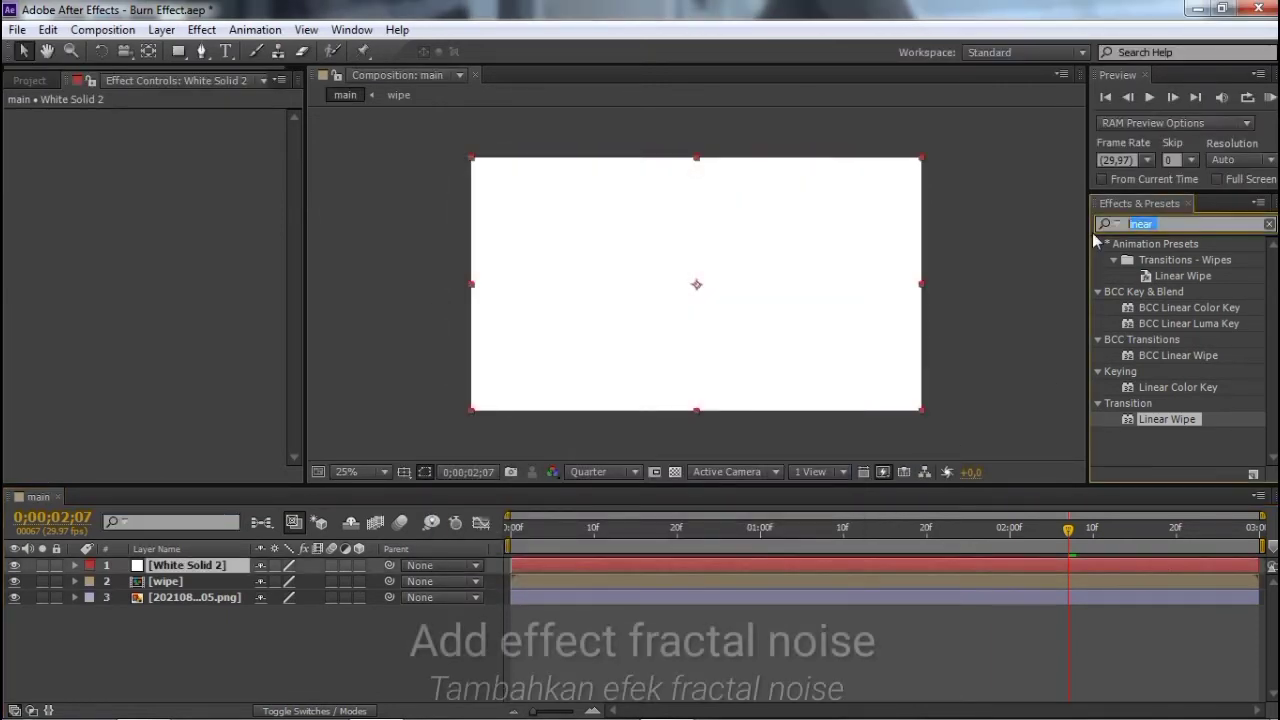
Step: Find the Fractal Noise effect and apply it to the new white solid layer
{"action": "type", "text": "fracta"}
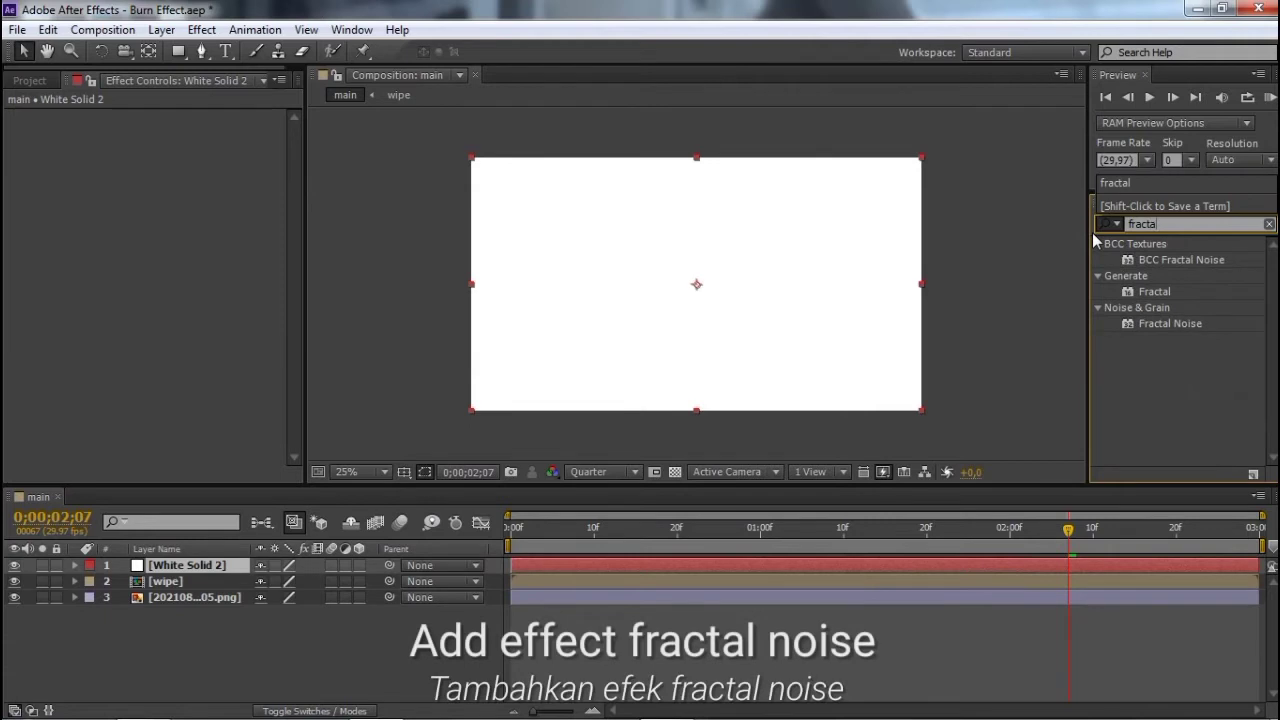
{"action": "left_click", "coordinate": [1170, 324]}
{"action": "left_click_drag", "start_coordinate": [1014, 517], "coordinate": [770, 365]}
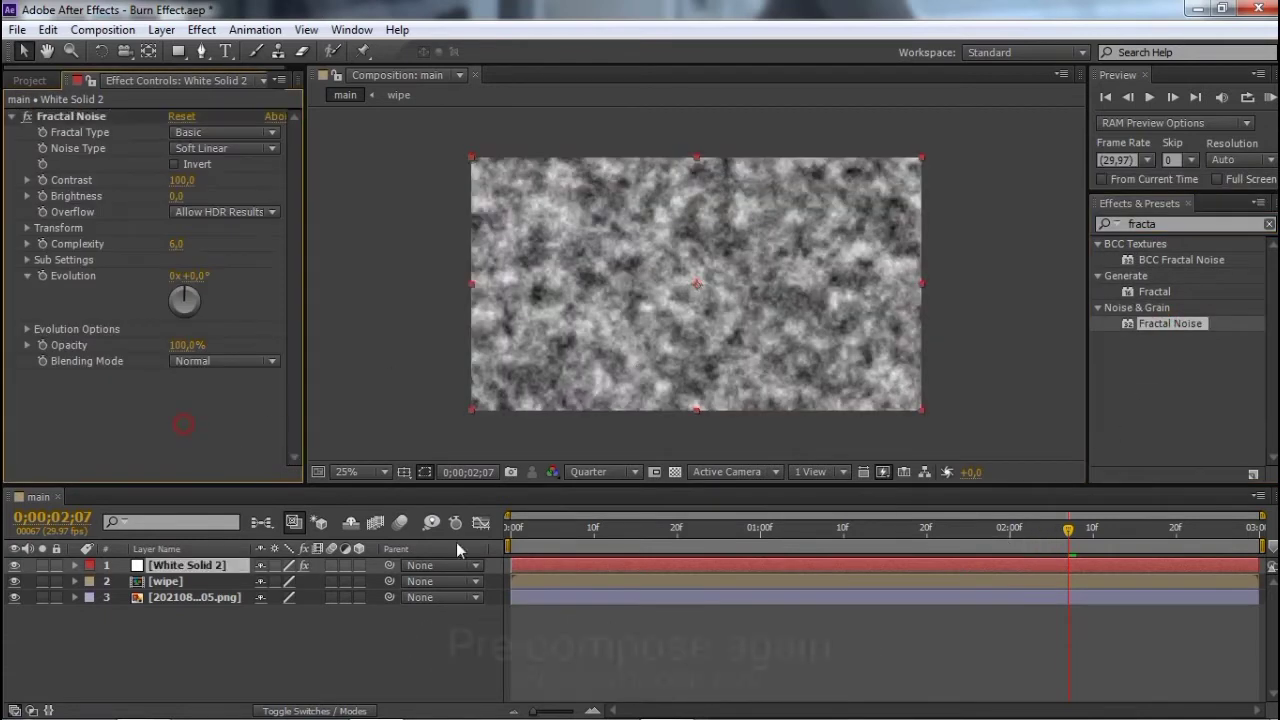
Step: Pre-compose the fractal noise solid layer as "Fractal", moving all attributes into the new composition
{"action": "left_click", "coordinate": [553, 530]}
{"action": "right_click", "coordinate": [578, 566]}
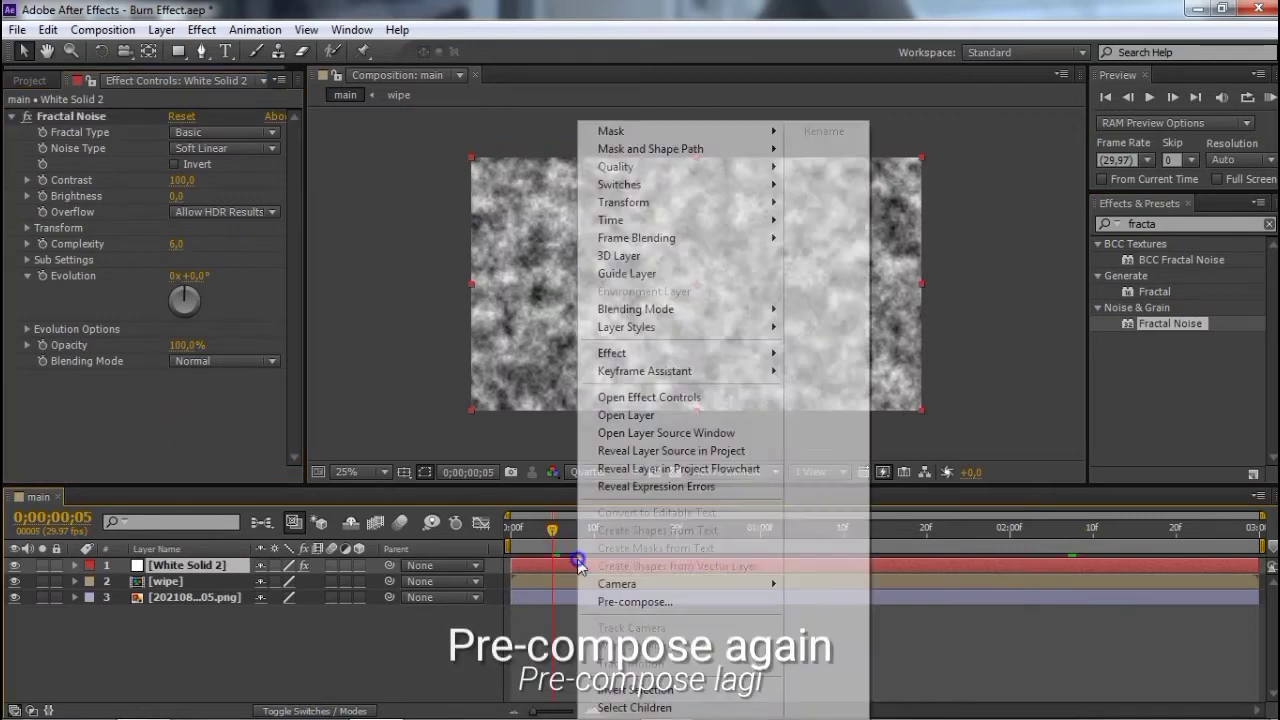
{"action": "left_click", "coordinate": [612, 602]}
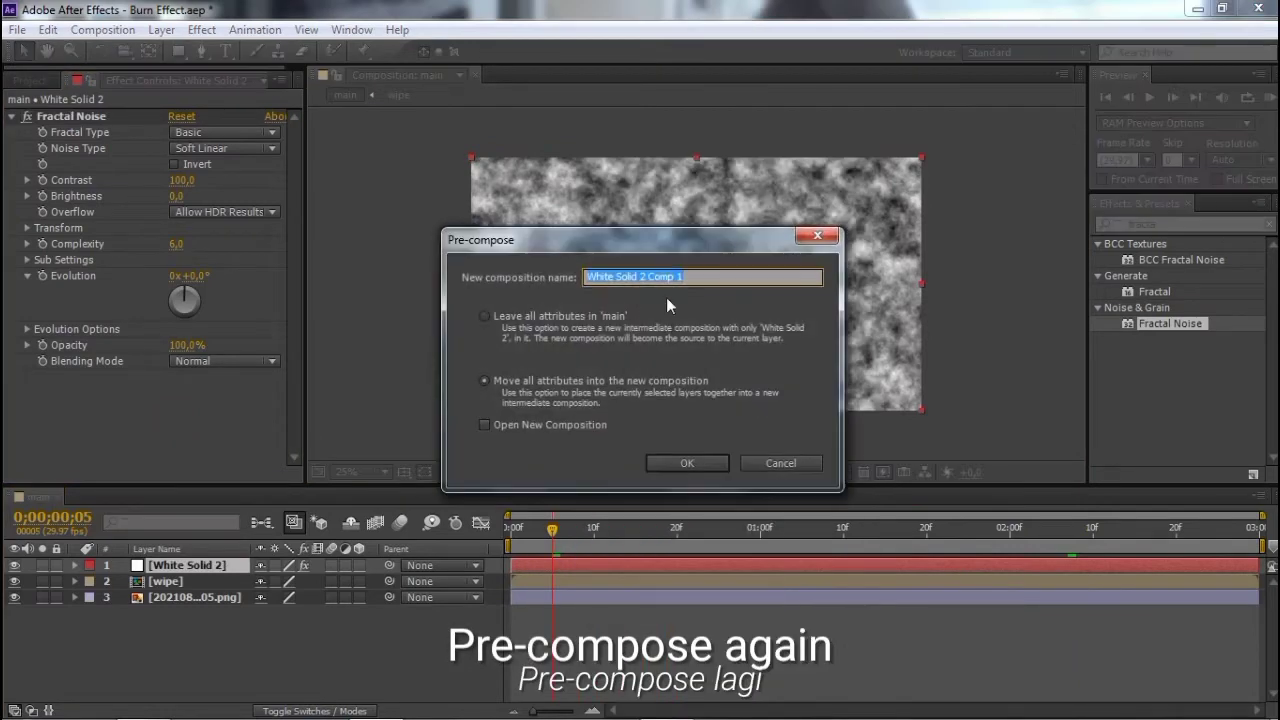
{"action": "type", "text": "Fractal"}
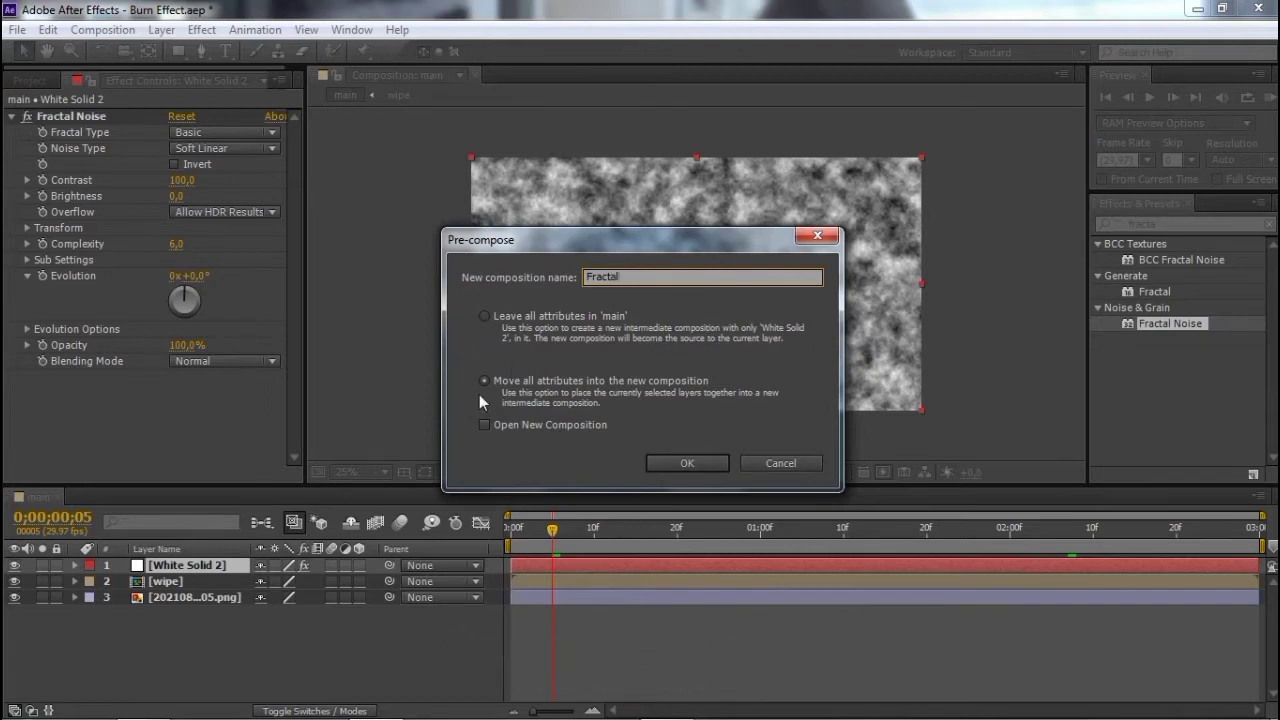
{"action": "left_click", "coordinate": [484, 384]}
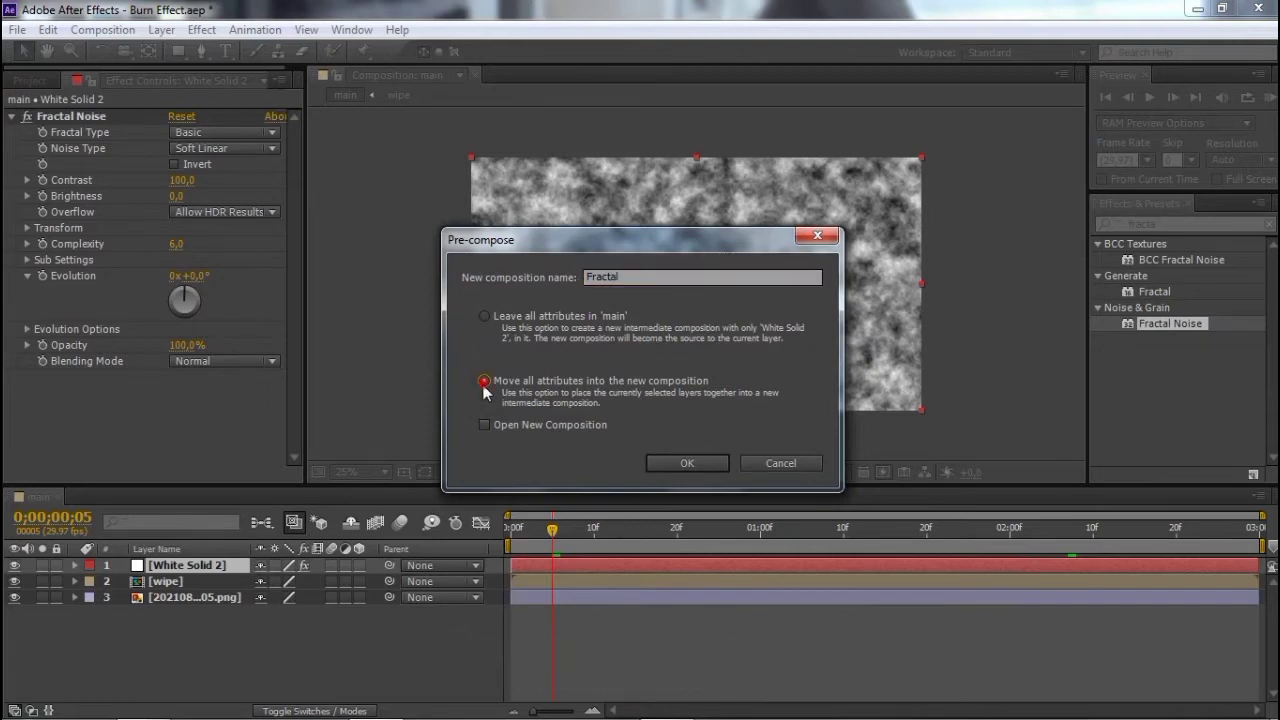
{"action": "left_click", "coordinate": [684, 466]}
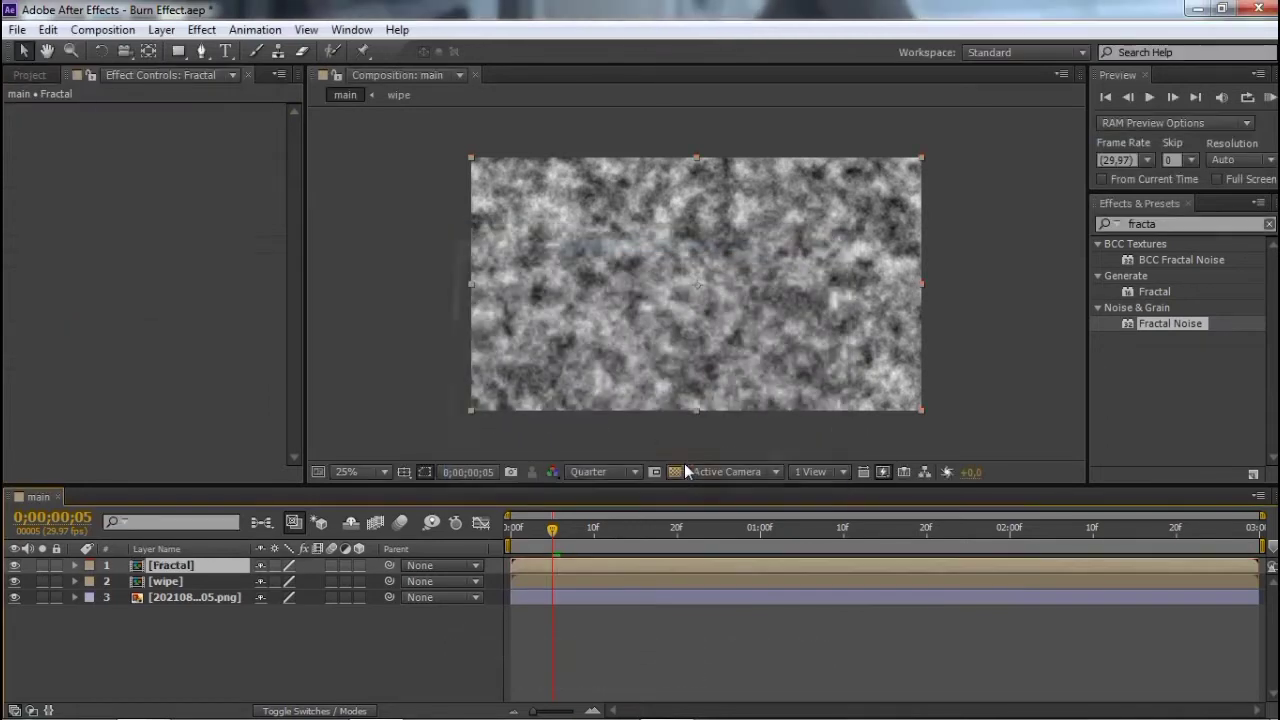
{"action": "left_click", "coordinate": [640, 620]}
Step: Find the Displacement Map effect and apply it to the wipe layer
{"action": "left_click", "coordinate": [535, 584]}
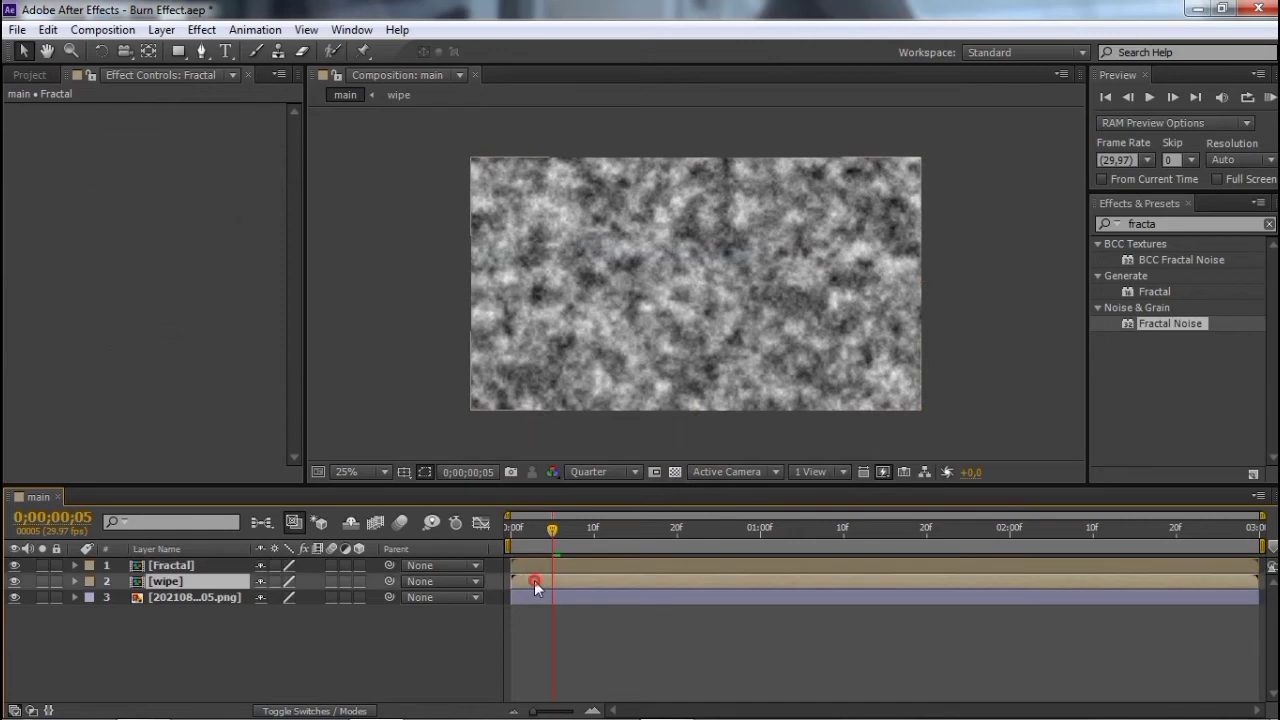
{"action": "left_click", "coordinate": [1165, 221]}
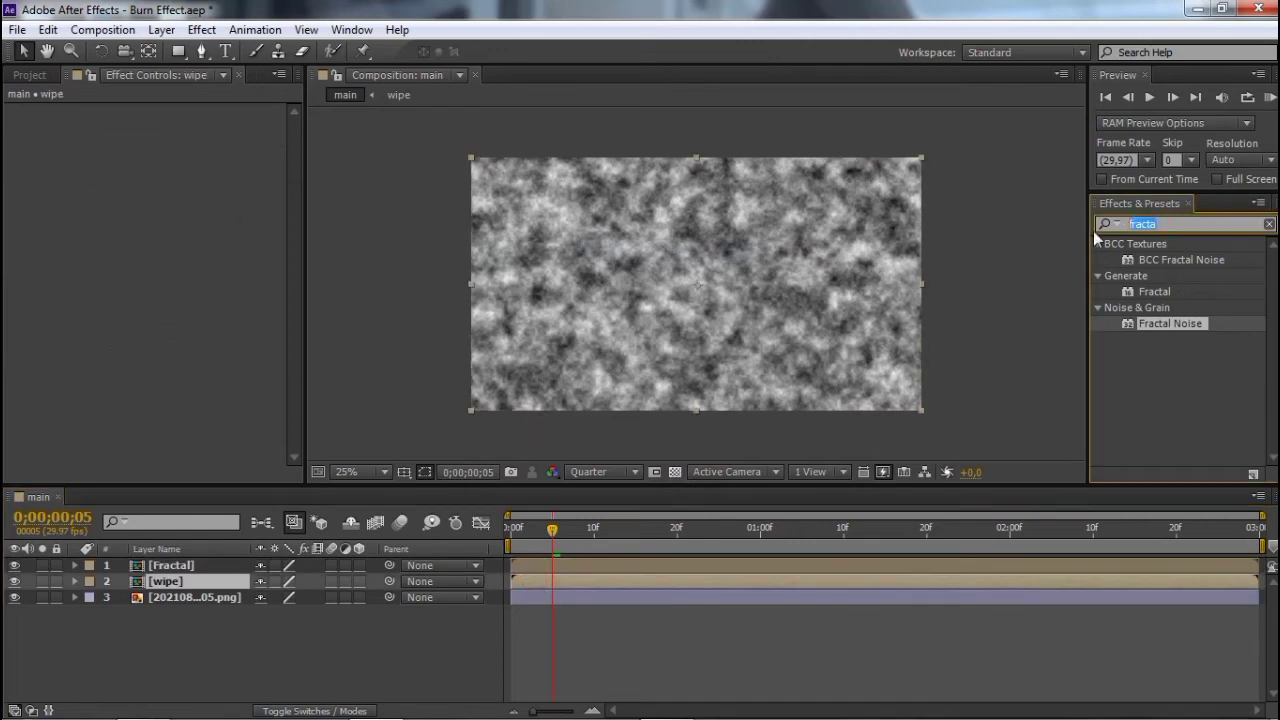
{"action": "type", "text": "dis"}
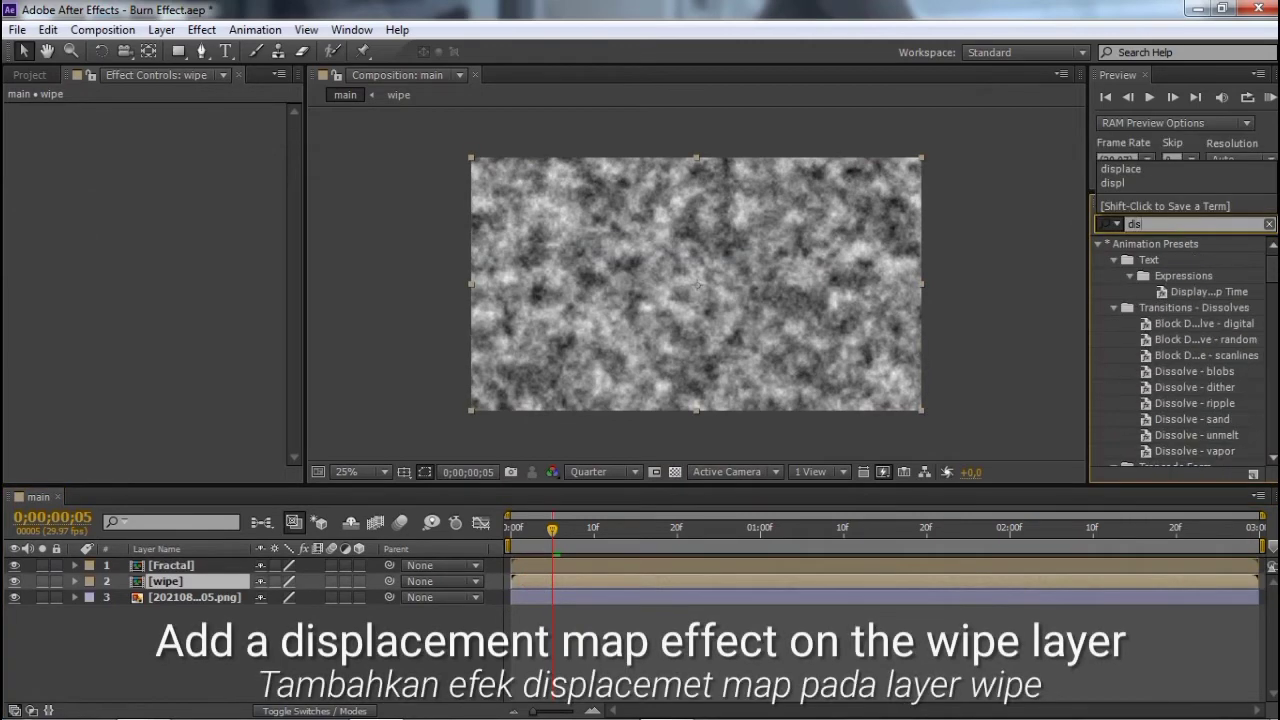
{"action": "type", "text": "place"}
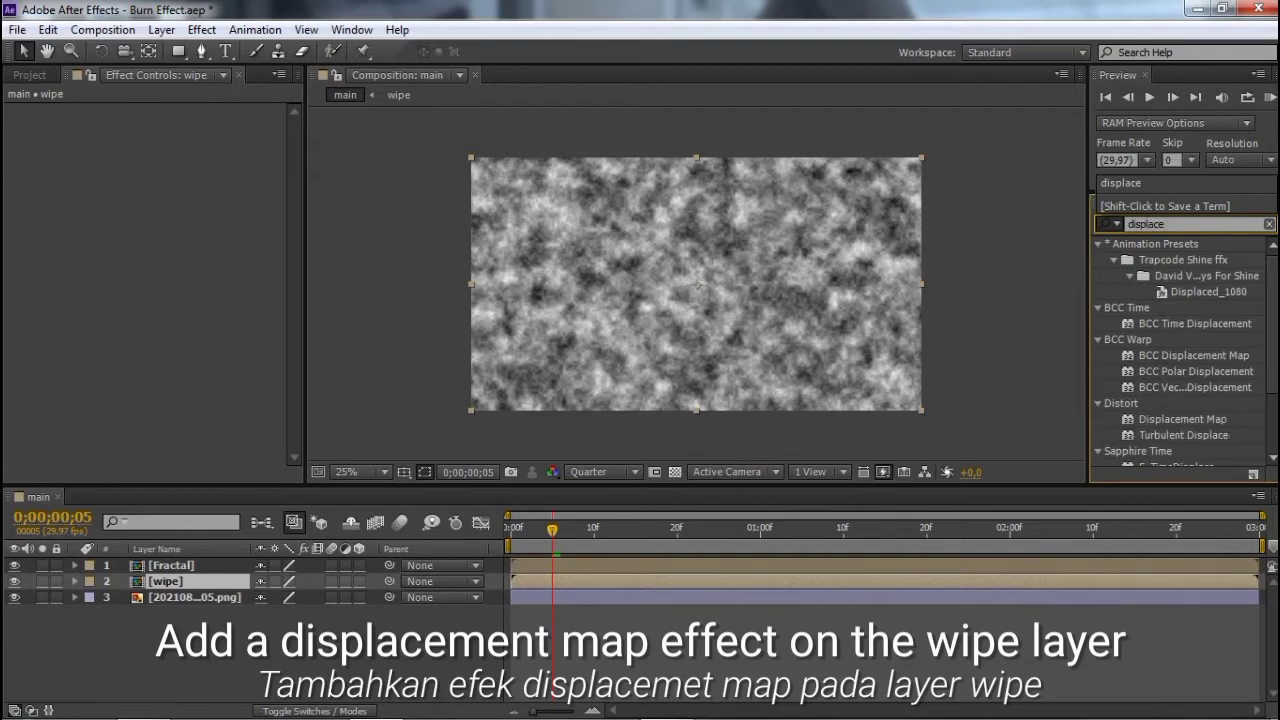
{"action": "type", "text": "m"}
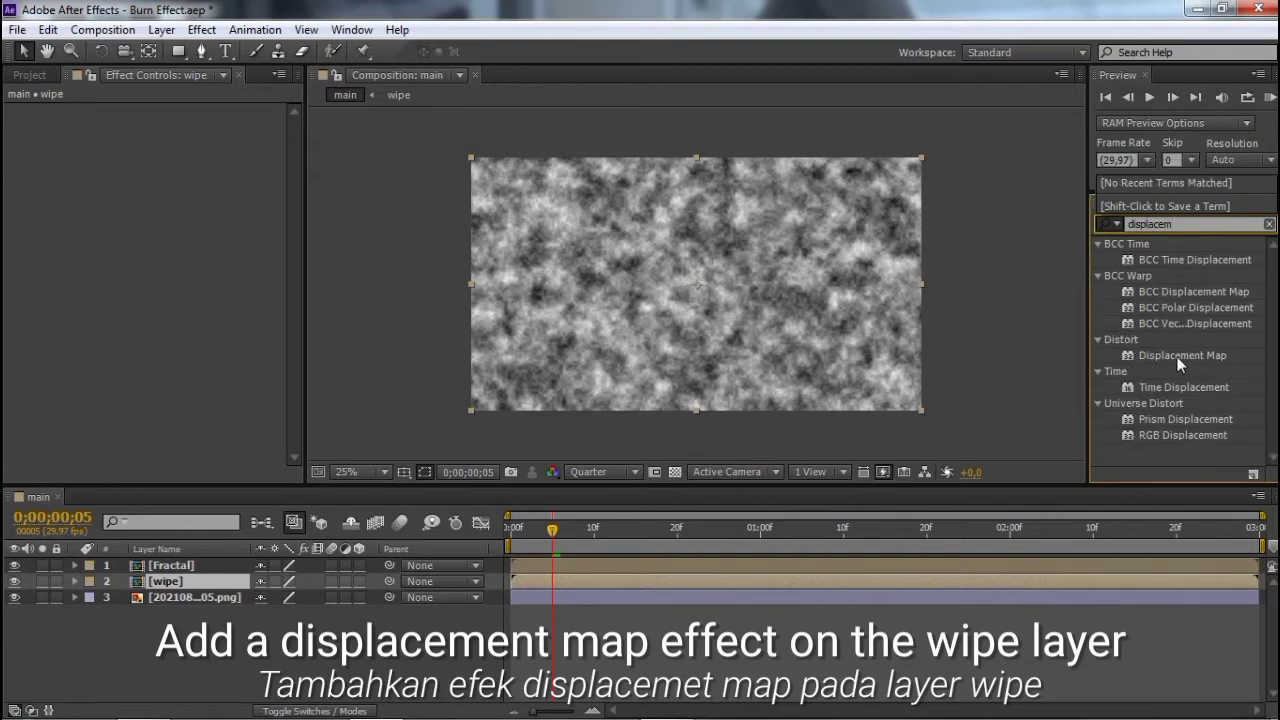
{"action": "left_click_drag", "start_coordinate": [1186, 355], "coordinate": [864, 581]}
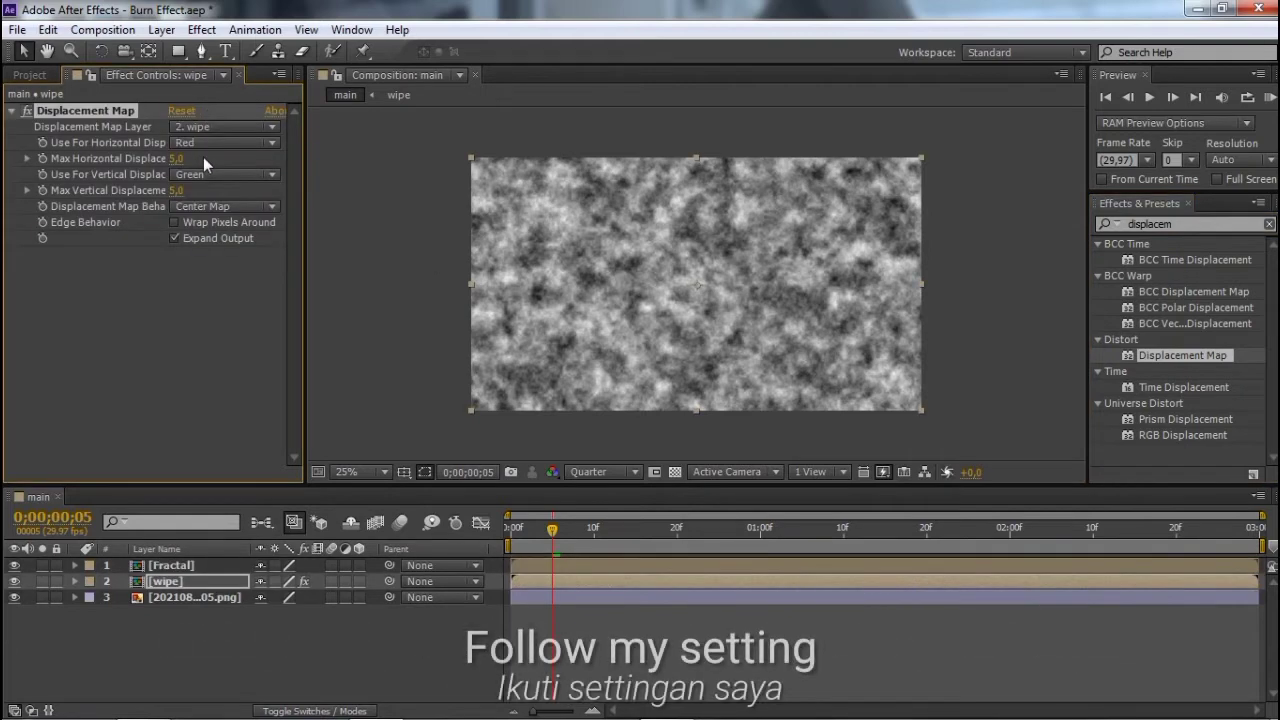
Step: Set the Displacement Map Layer to Fractal and hide the Fractal layer
{"action": "left_click", "coordinate": [219, 126]}
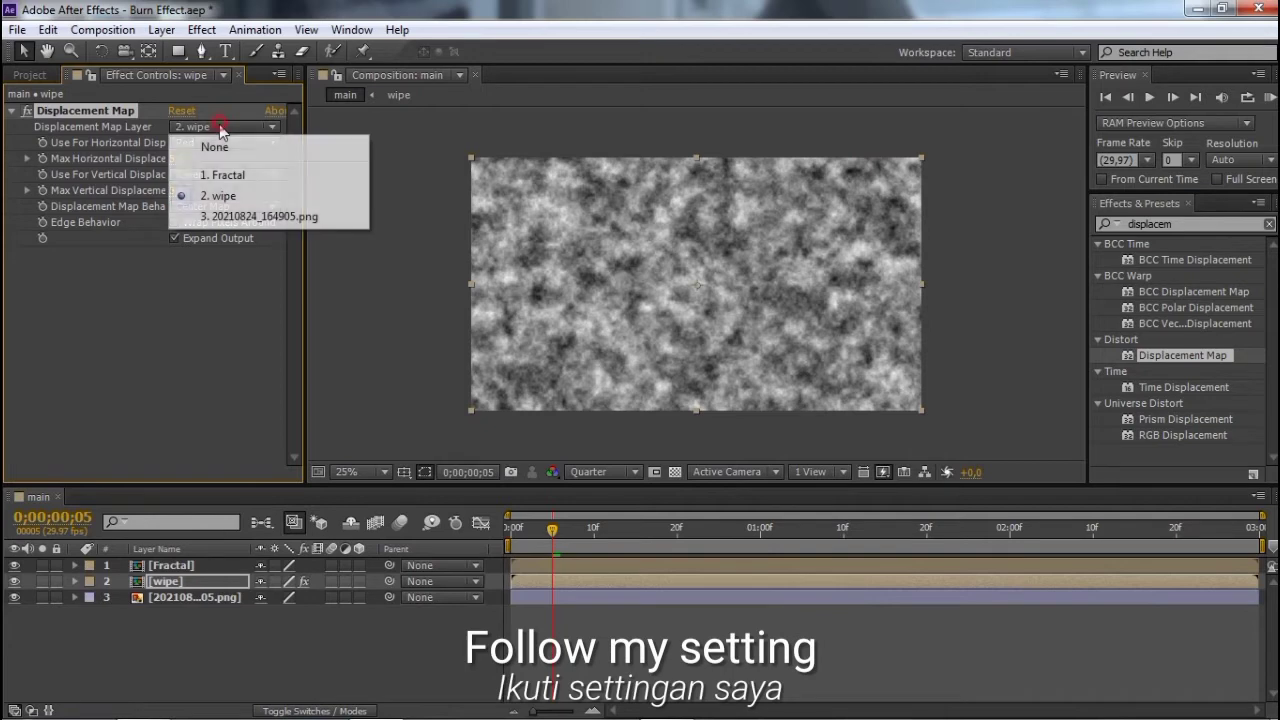
{"action": "left_click", "coordinate": [230, 177]}
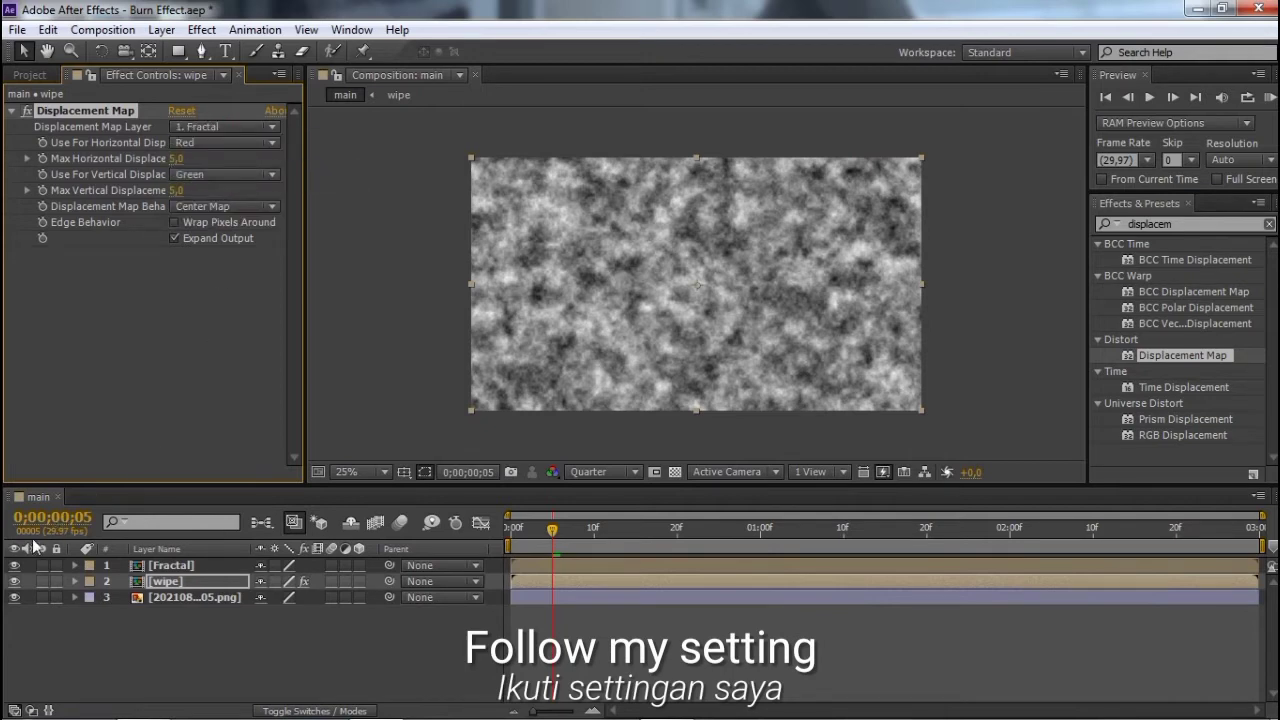
{"action": "left_click", "coordinate": [15, 566]}
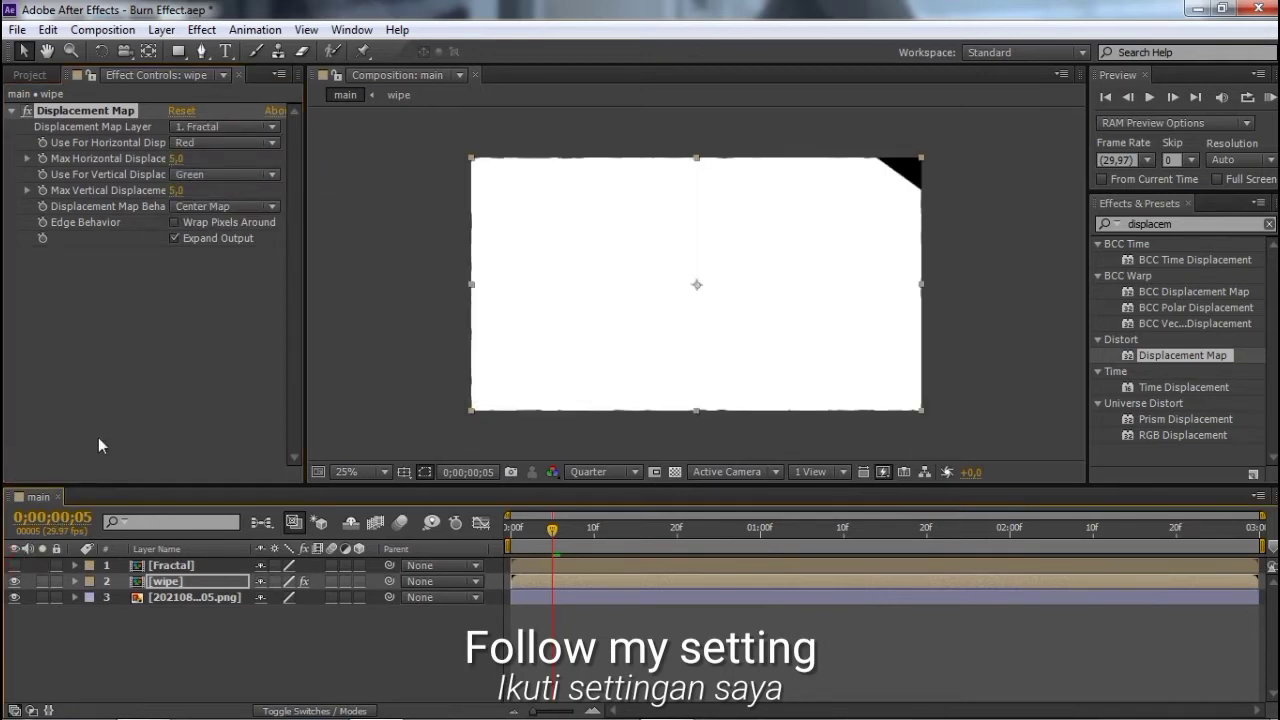
Step: Set the Max Horizontal Displacement to 0 and Max Vertical Displacement to 66, and scrub the timeline to check the ragged wipe
{"action": "left_click", "coordinate": [175, 158]}
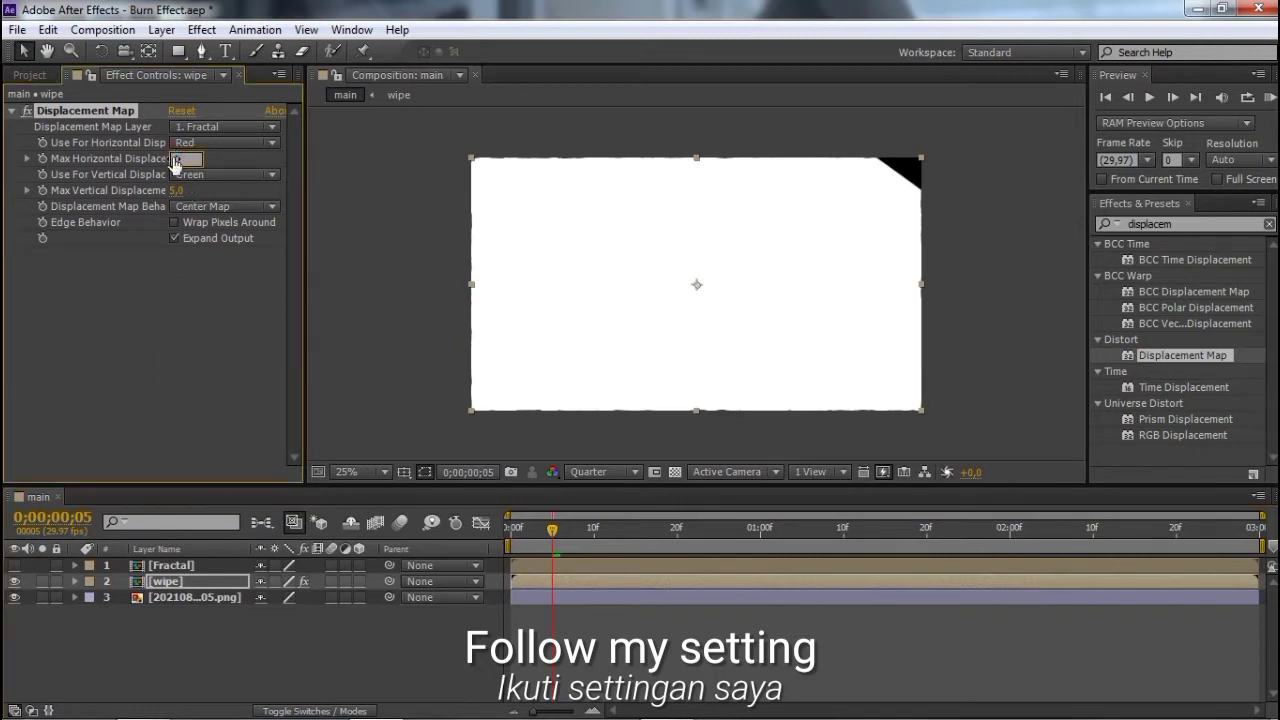
{"action": "type", "text": "0"}
{"action": "key", "text": "Return"}
{"action": "left_click", "coordinate": [175, 190]}
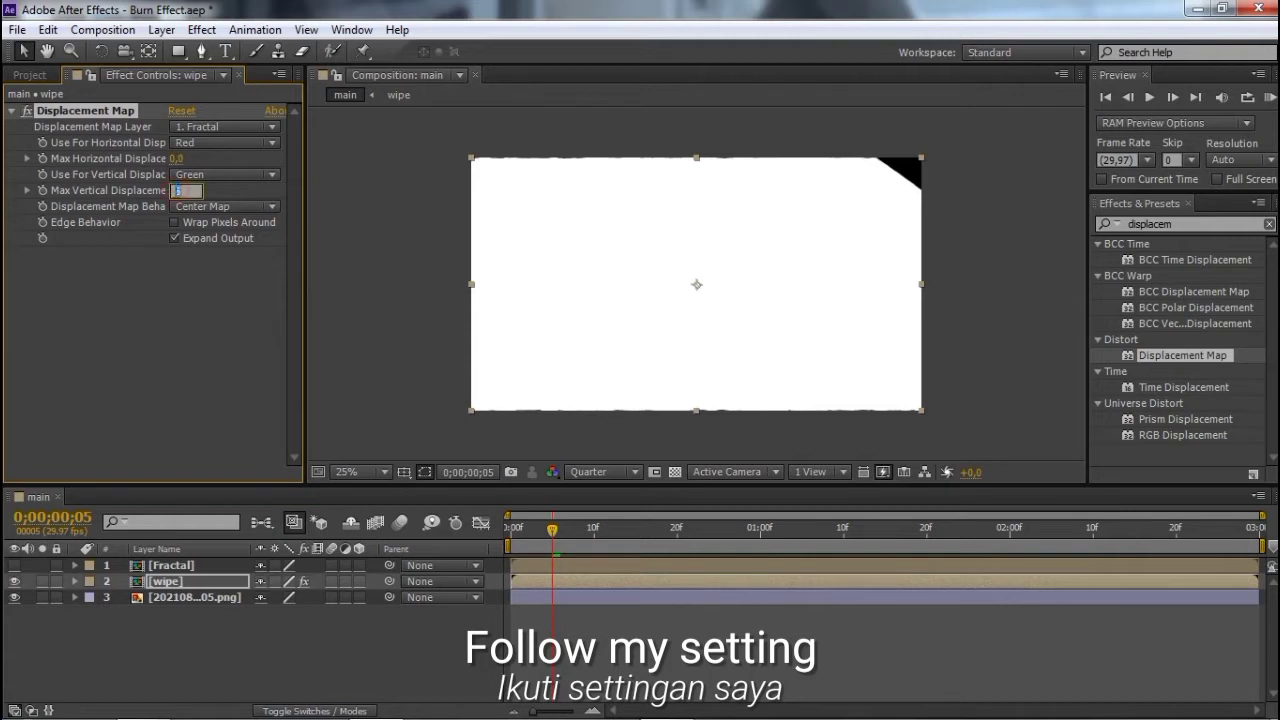
{"action": "type", "text": "66"}
{"action": "key", "text": "Return"}
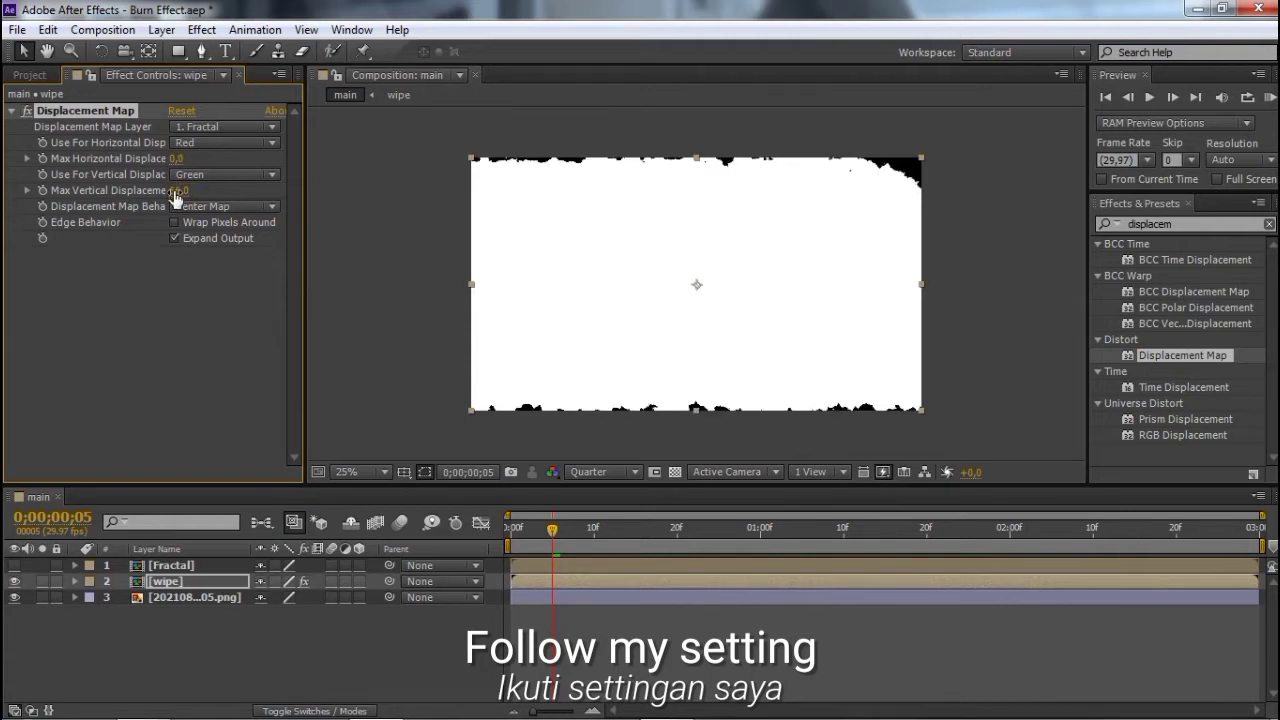
{"action": "left_click", "coordinate": [548, 650]}
{"action": "left_click_drag", "start_coordinate": [509, 541], "coordinate": [1068, 540]}
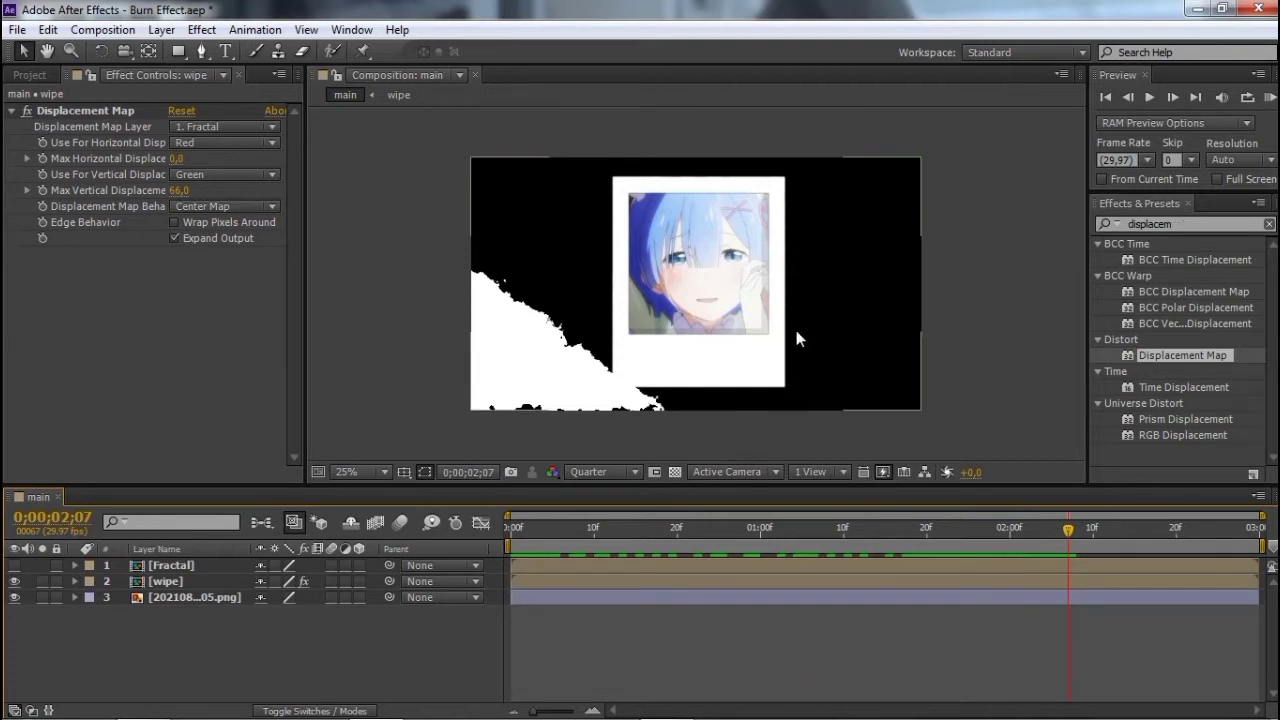
Step: Pre-compose the Fractal and wipe layers together as "Fractal wipe" and scrub through the timeline to check it
{"action": "left_click", "coordinate": [145, 376]}
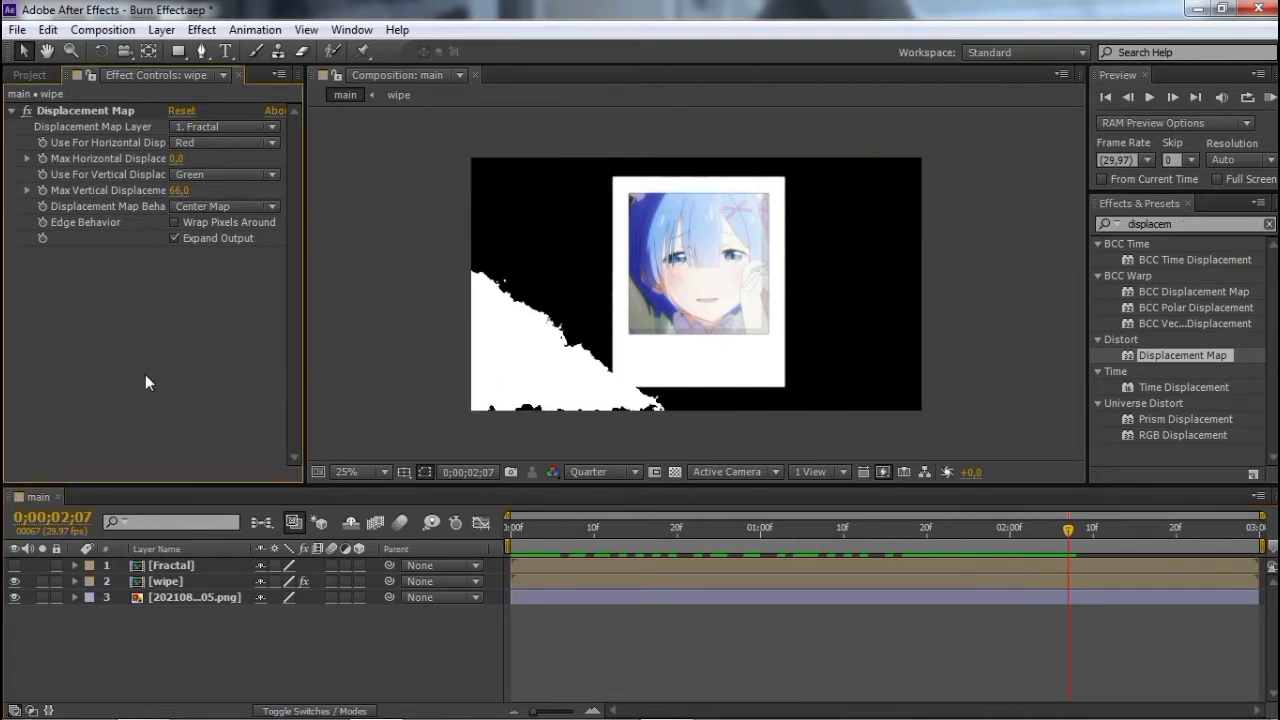
{"action": "left_click", "coordinate": [526, 579]}
{"action": "left_click", "coordinate": [120, 569], "text": "shift"}
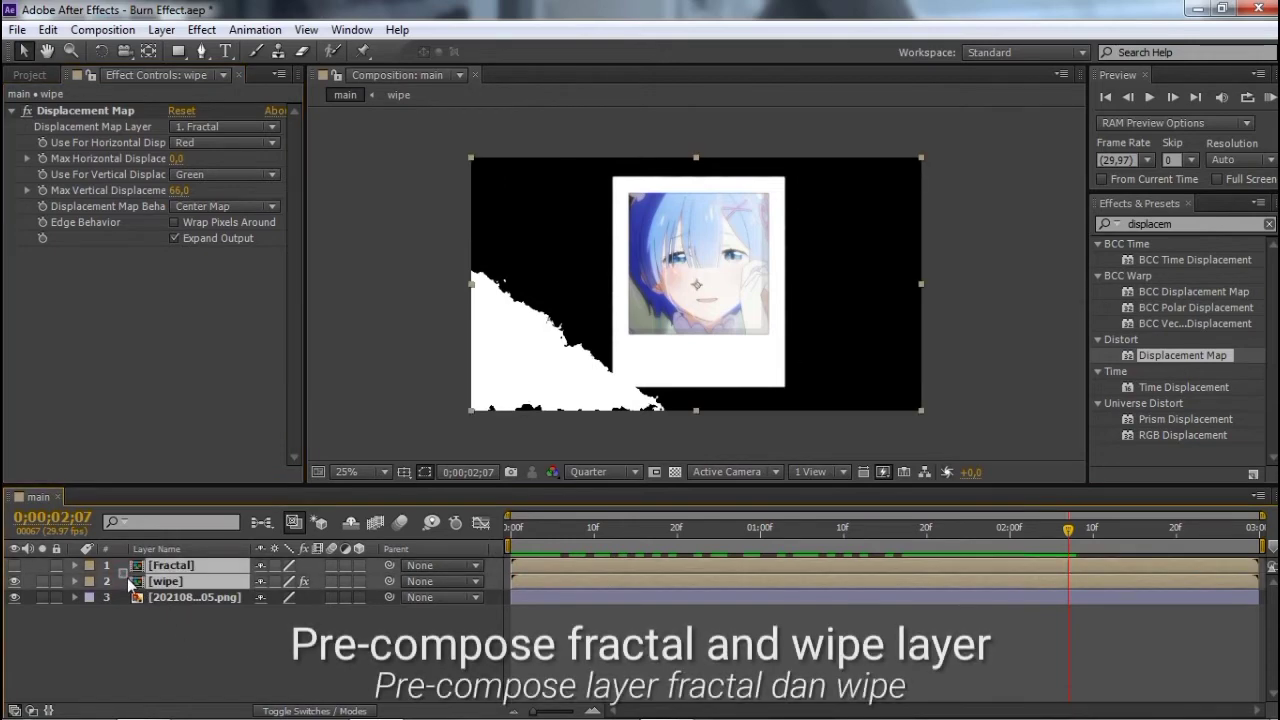
{"action": "right_click", "coordinate": [186, 583]}
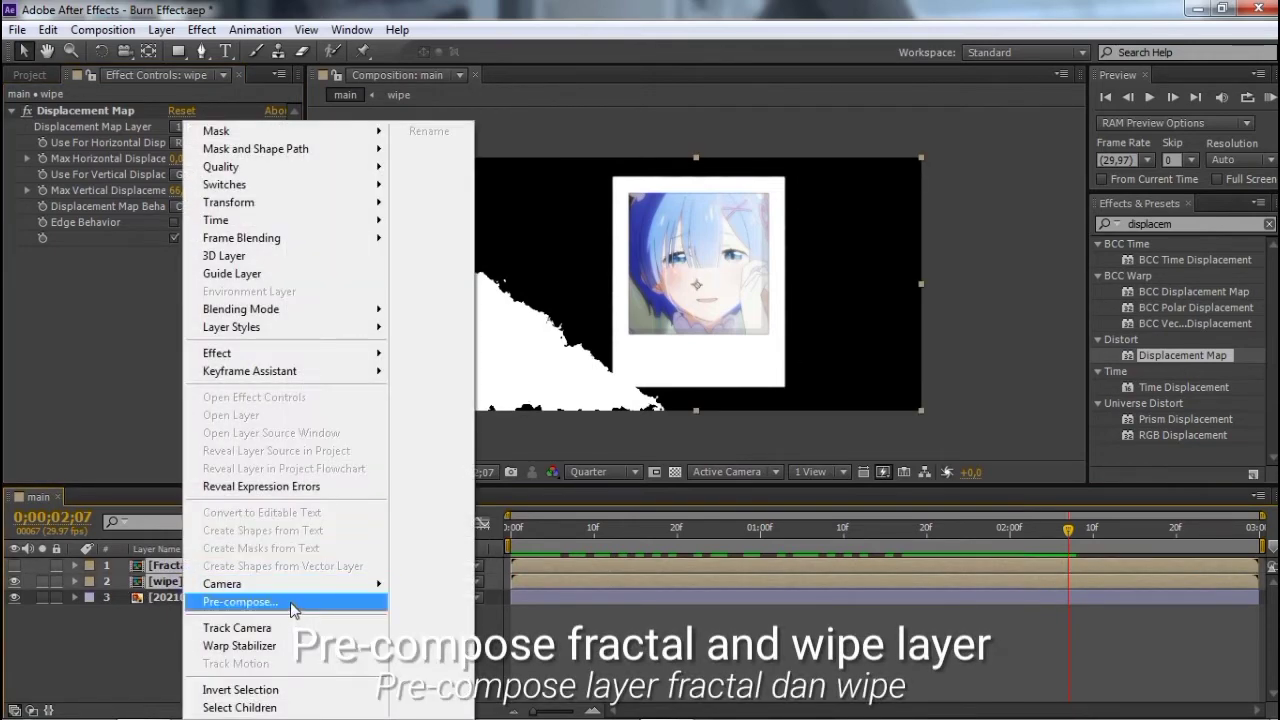
{"action": "left_click", "coordinate": [290, 602]}
{"action": "type", "text": "Fractal wipe"}
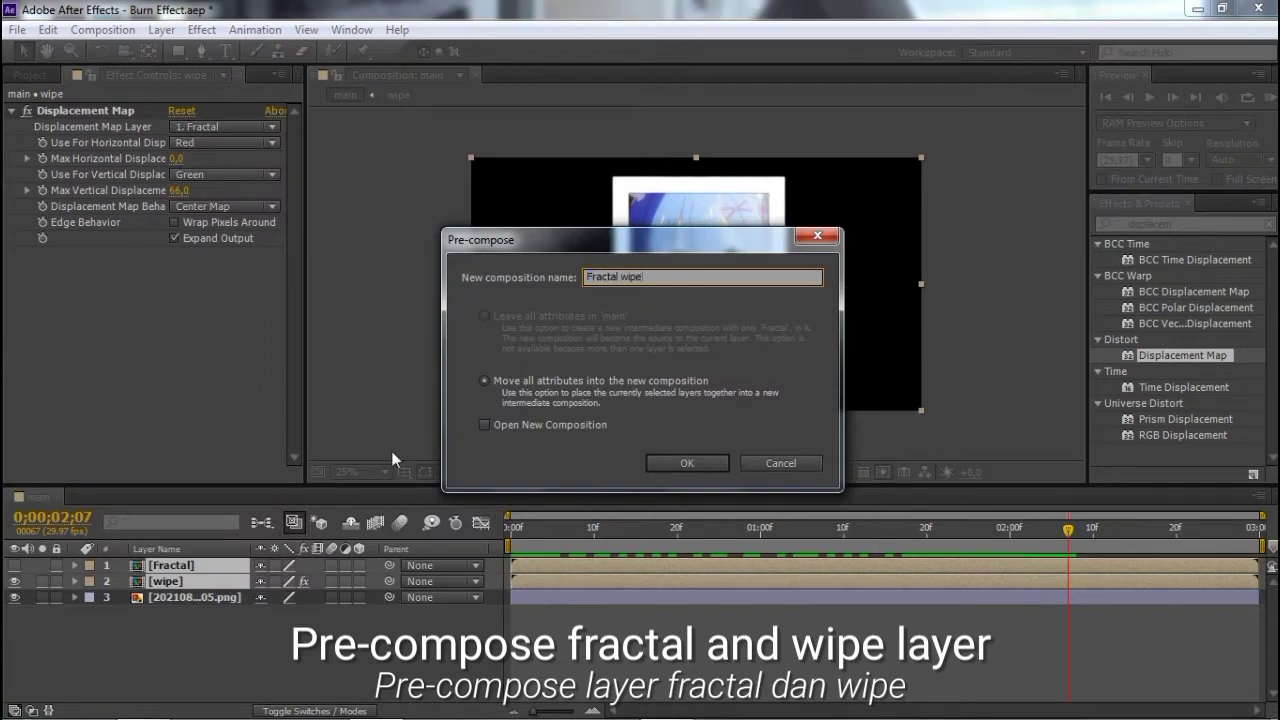
{"action": "left_click", "coordinate": [685, 461]}
{"action": "left_click", "coordinate": [626, 637]}
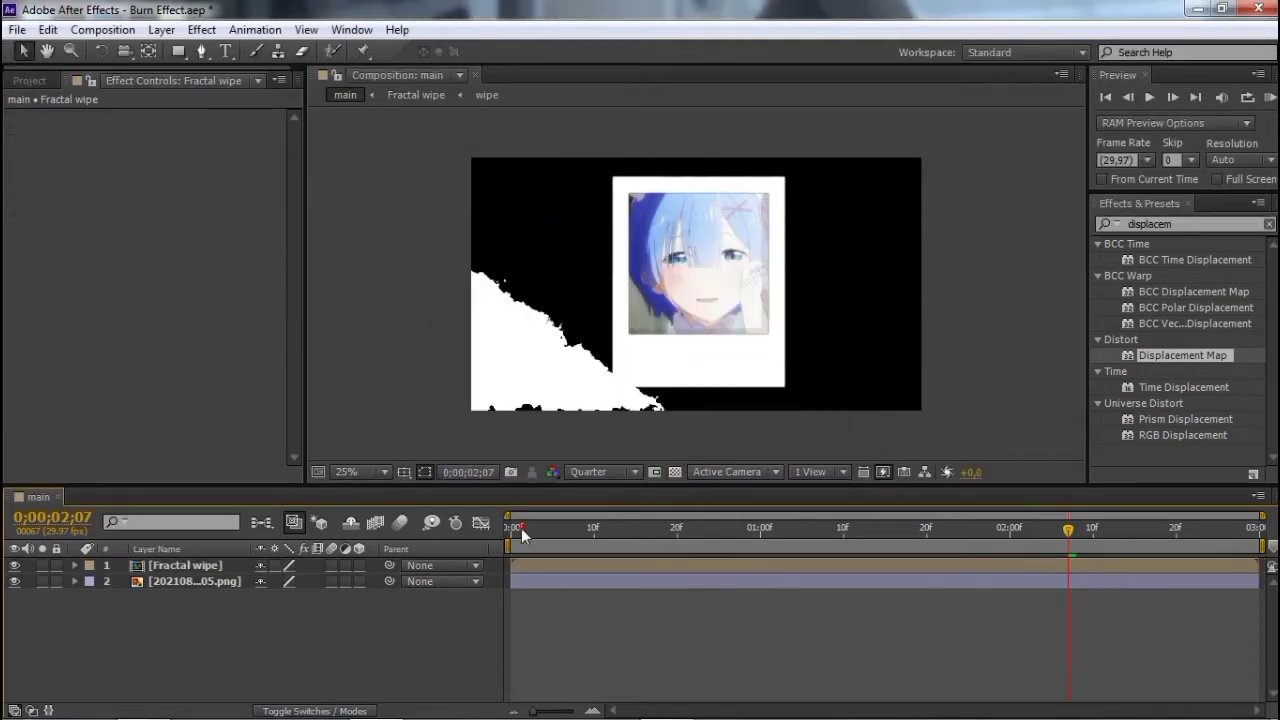
{"action": "left_click_drag", "start_coordinate": [521, 535], "coordinate": [935, 540]}
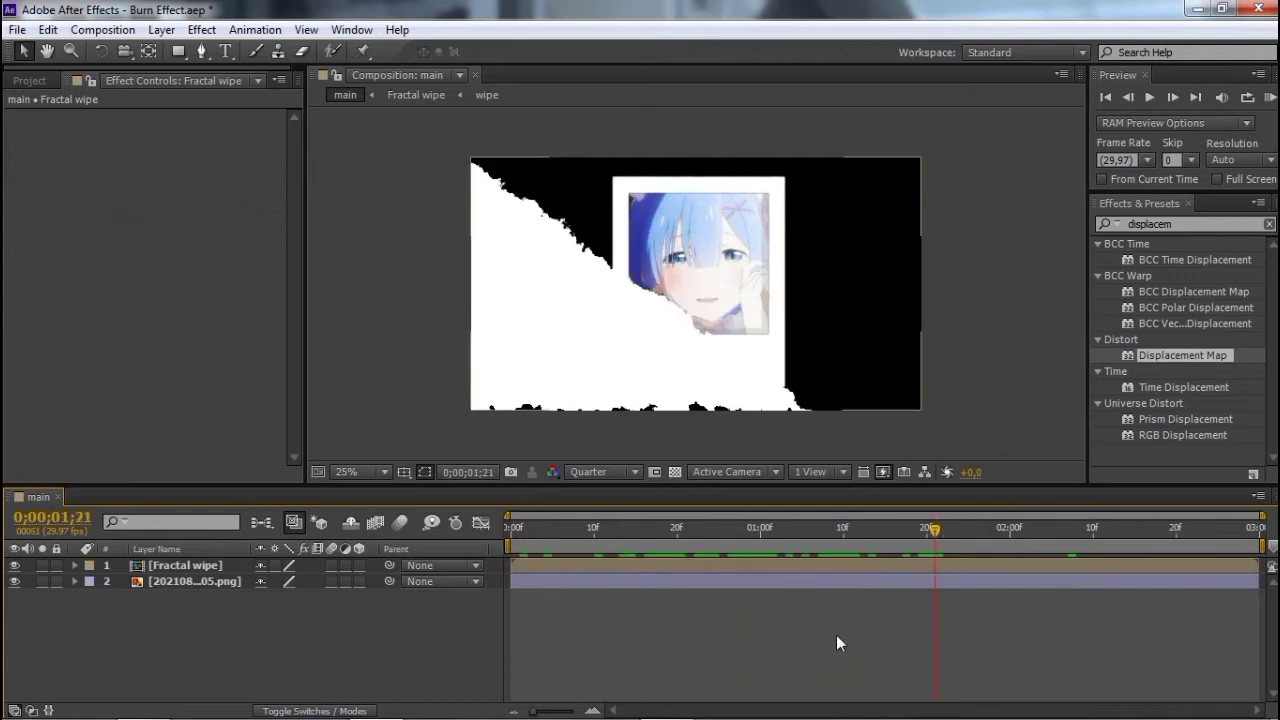
Step: Apply the Set Matte effect to the Fractal wipe layer and set Use For Matte to Luminance
{"action": "left_click", "coordinate": [1183, 221]}
{"action": "type", "text": "set"}
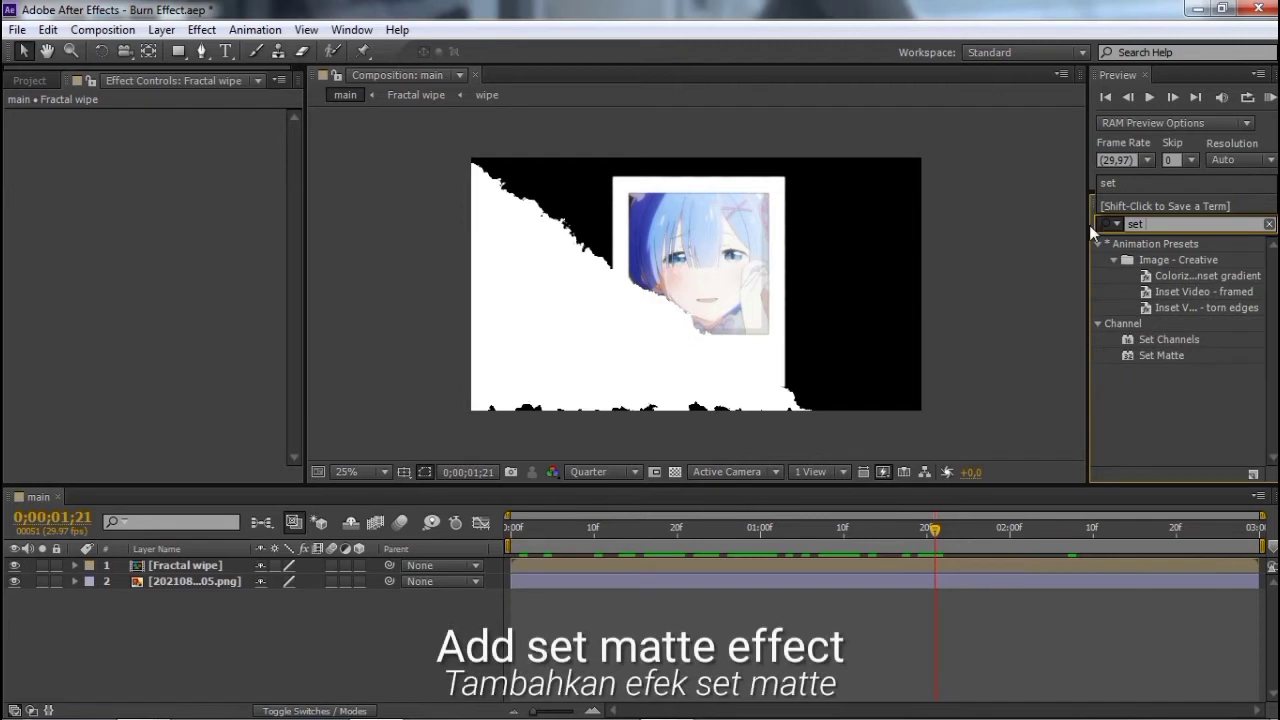
{"action": "left_click_drag", "start_coordinate": [1139, 355], "coordinate": [844, 567]}
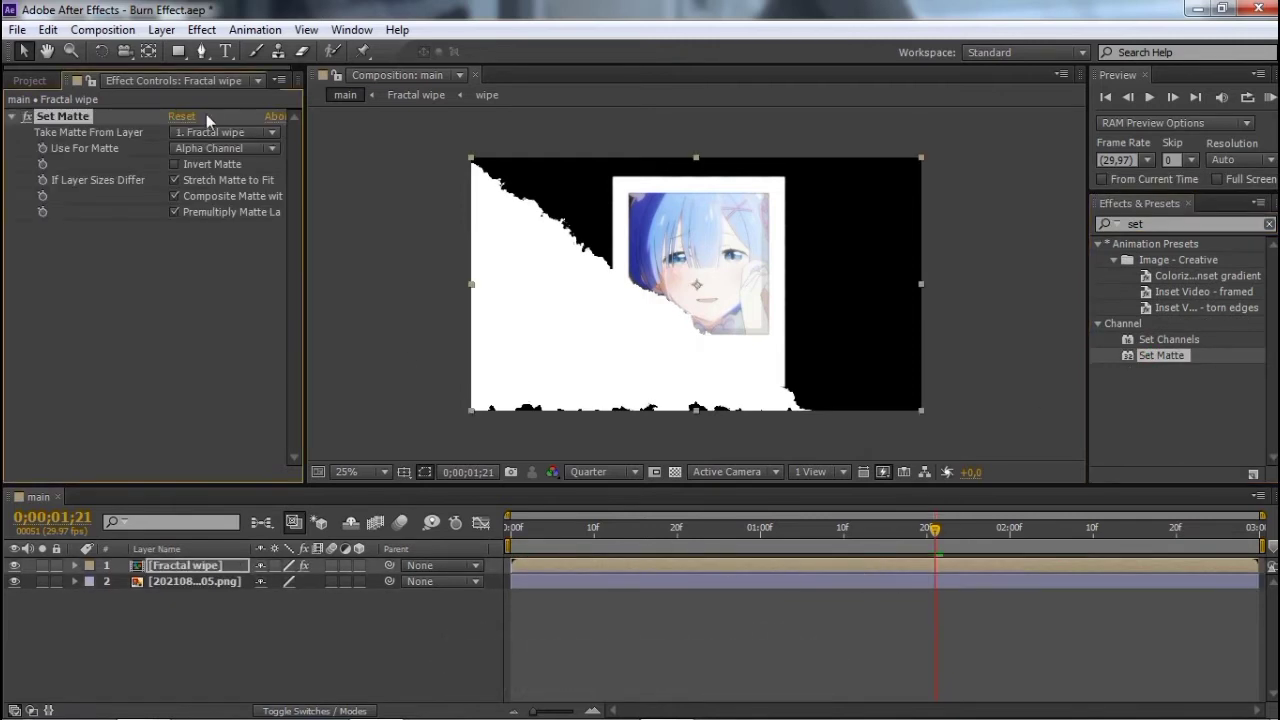
{"action": "left_click", "coordinate": [211, 148]}
{"action": "left_click", "coordinate": [245, 250]}
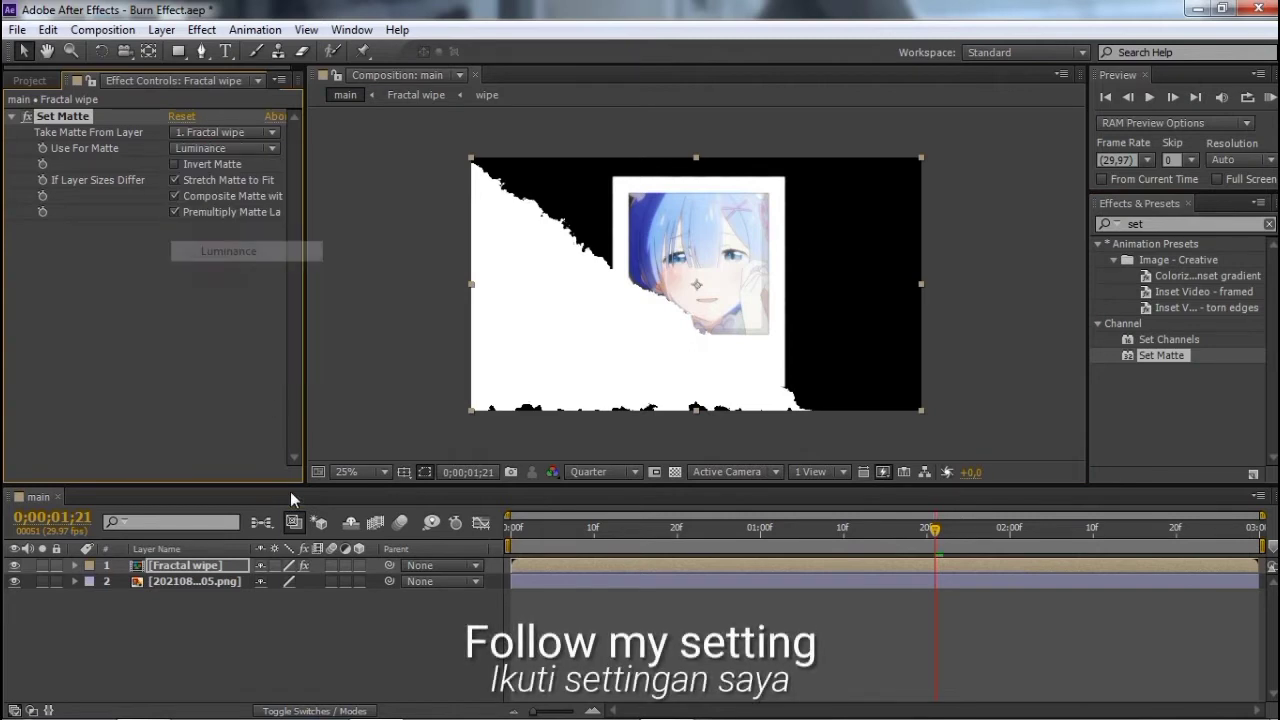
{"action": "left_click", "coordinate": [365, 618]}
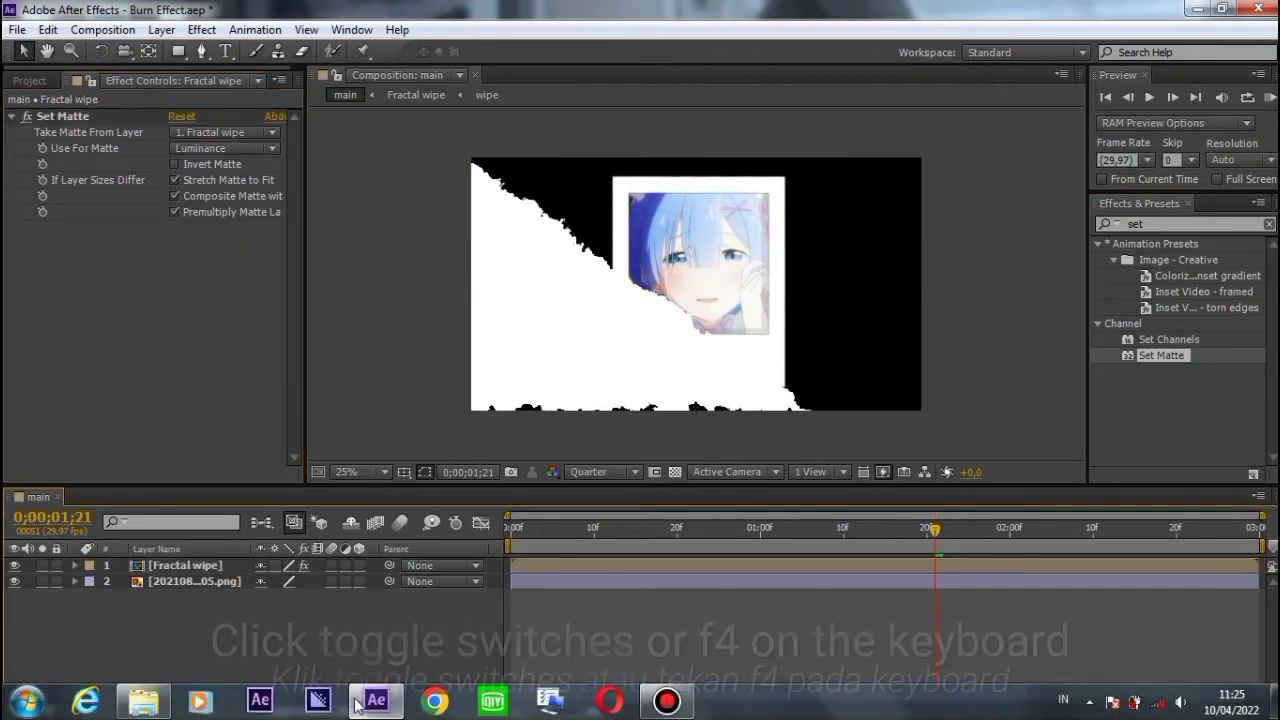
Step: Set the picture layer's track matte to Luma Matte "[Fractal wipe]" and preview the animation
{"action": "left_click", "coordinate": [340, 711]}
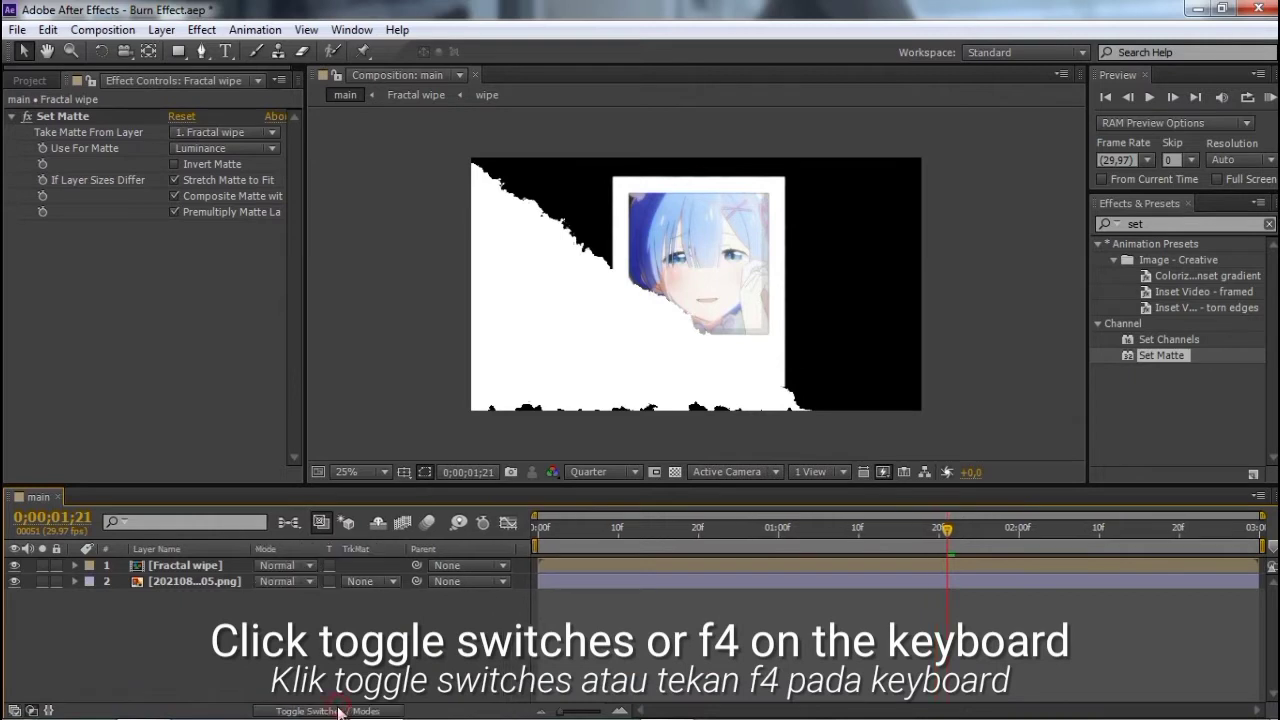
{"action": "left_click", "coordinate": [382, 581]}
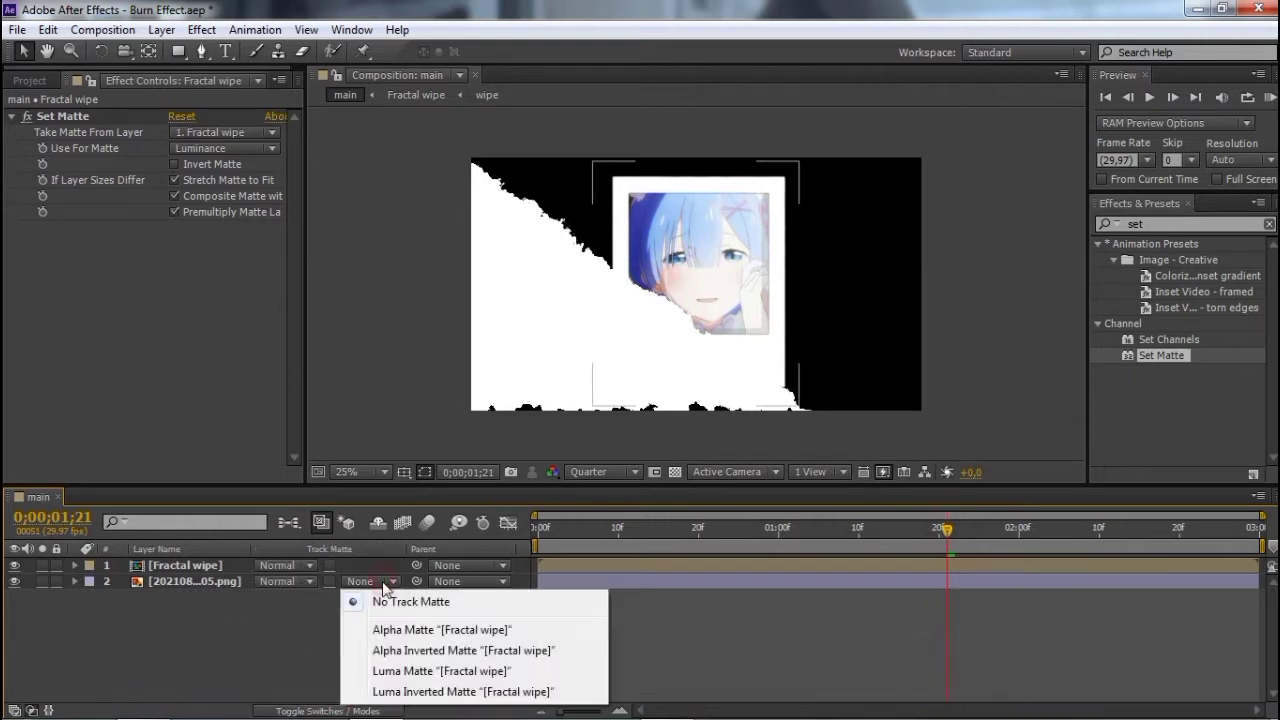
{"action": "left_click", "coordinate": [400, 670]}
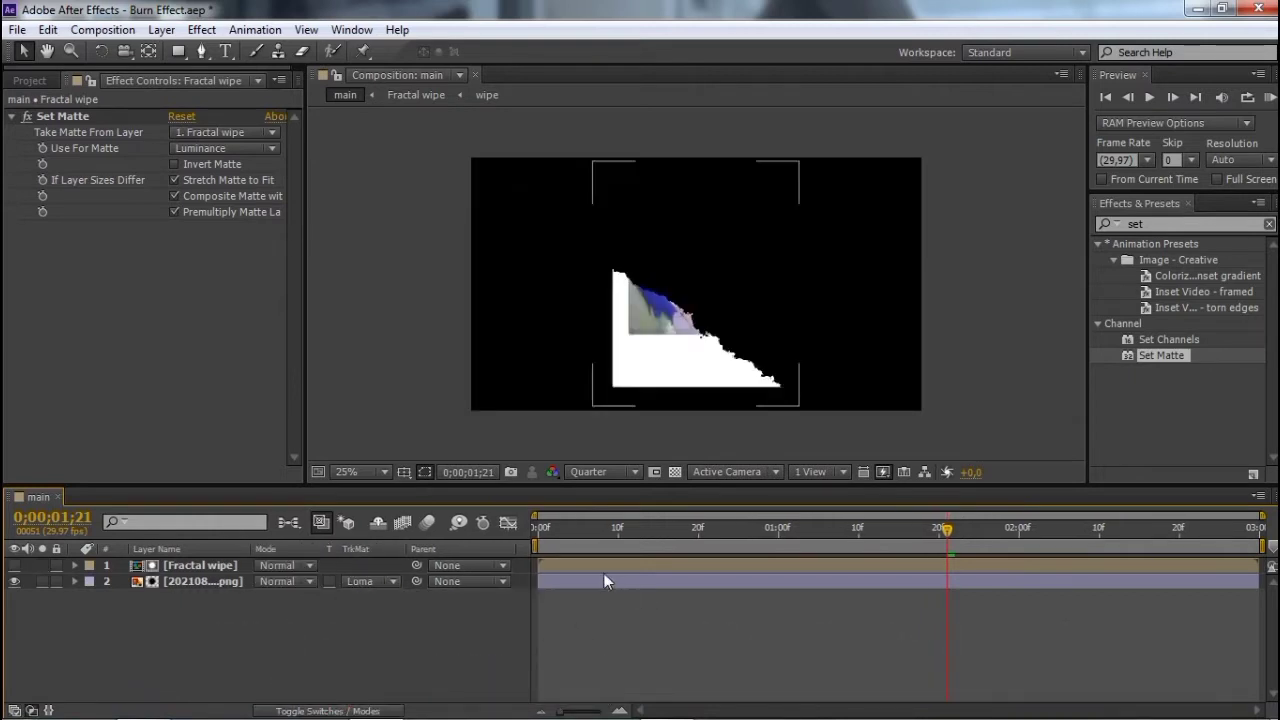
{"action": "mouse_move", "coordinate": [541, 540]}
{"action": "left_mouse_down"}
{"action": "mouse_move", "coordinate": [890, 556]}
{"action": "mouse_move", "coordinate": [1163, 545]}
{"action": "left_mouse_up"}
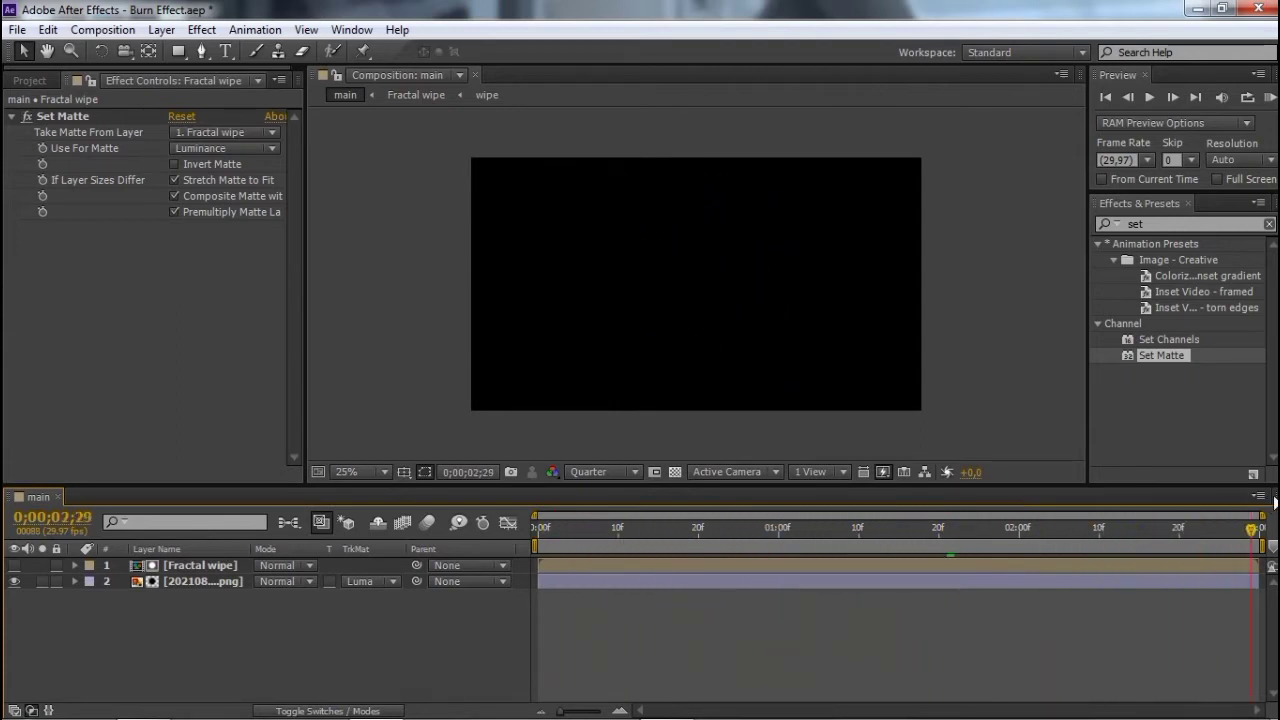
{"action": "left_click", "coordinate": [1270, 96]}
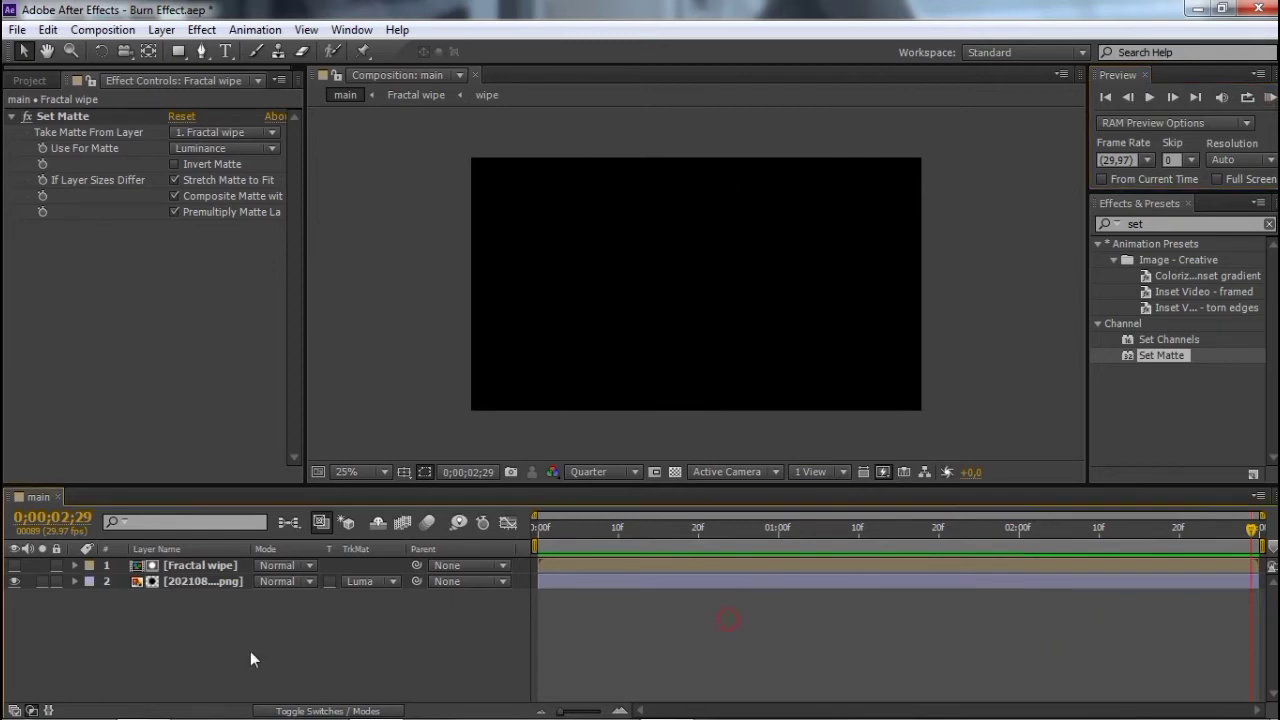
Step: Pre-compose the Fractal wipe and picture layers together into a new composition named "Step 1"
{"action": "left_click", "coordinate": [190, 582]}
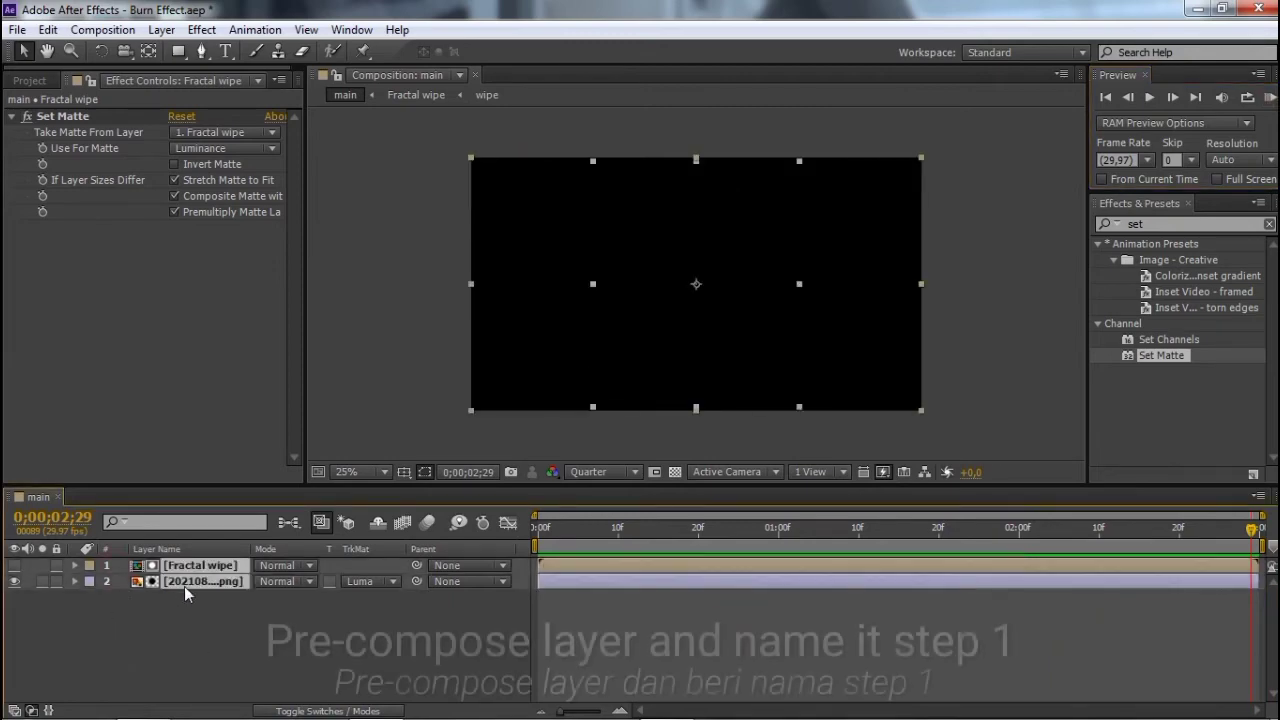
{"action": "right_click", "coordinate": [192, 582]}
{"action": "left_click", "coordinate": [246, 602]}
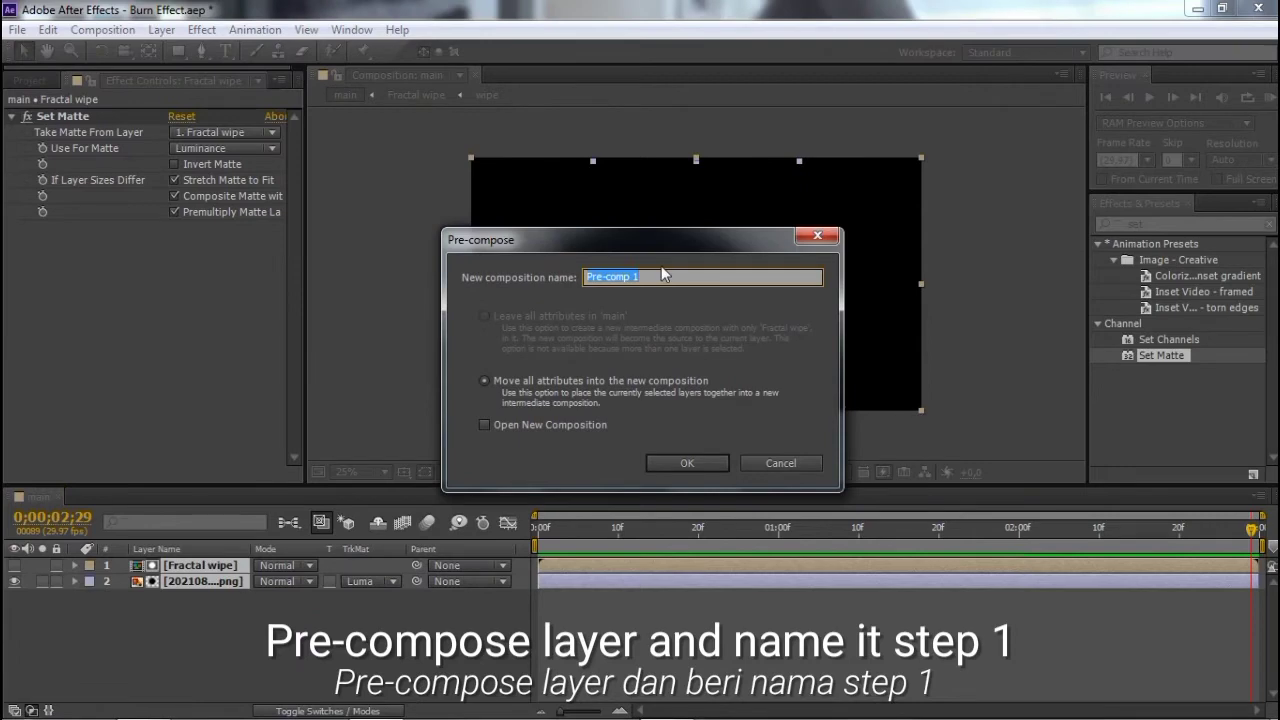
{"action": "type", "text": "Step"}
{"action": "type", "text": "1"}
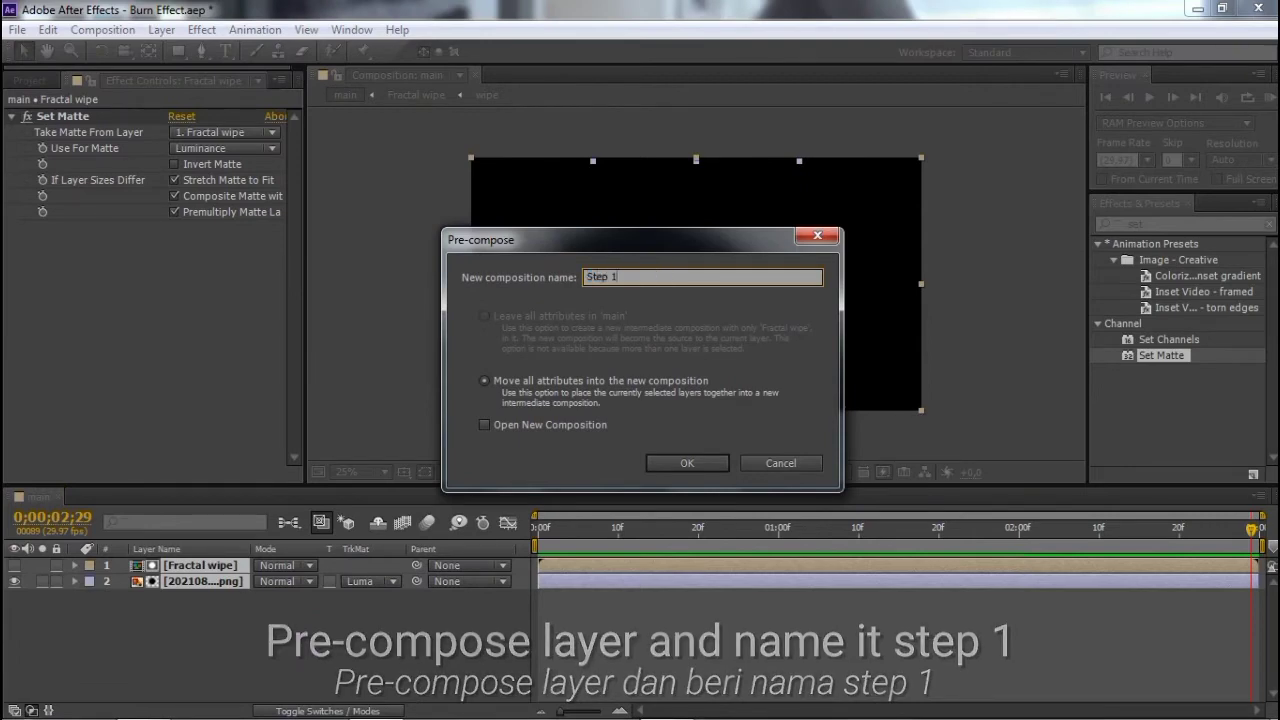
{"action": "left_click", "coordinate": [689, 461]}
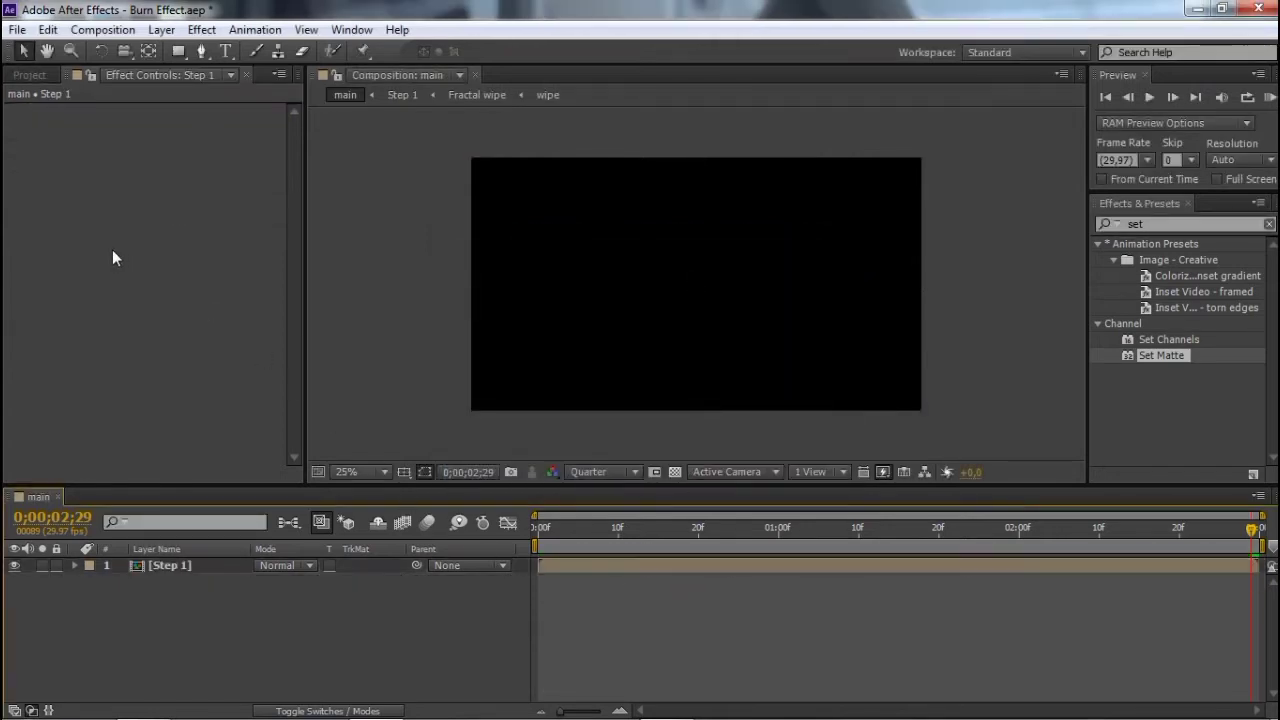
Step: Scrub the main timeline to check the wiped picture, and create a new composition named "Border"
{"action": "left_click", "coordinate": [29, 75]}
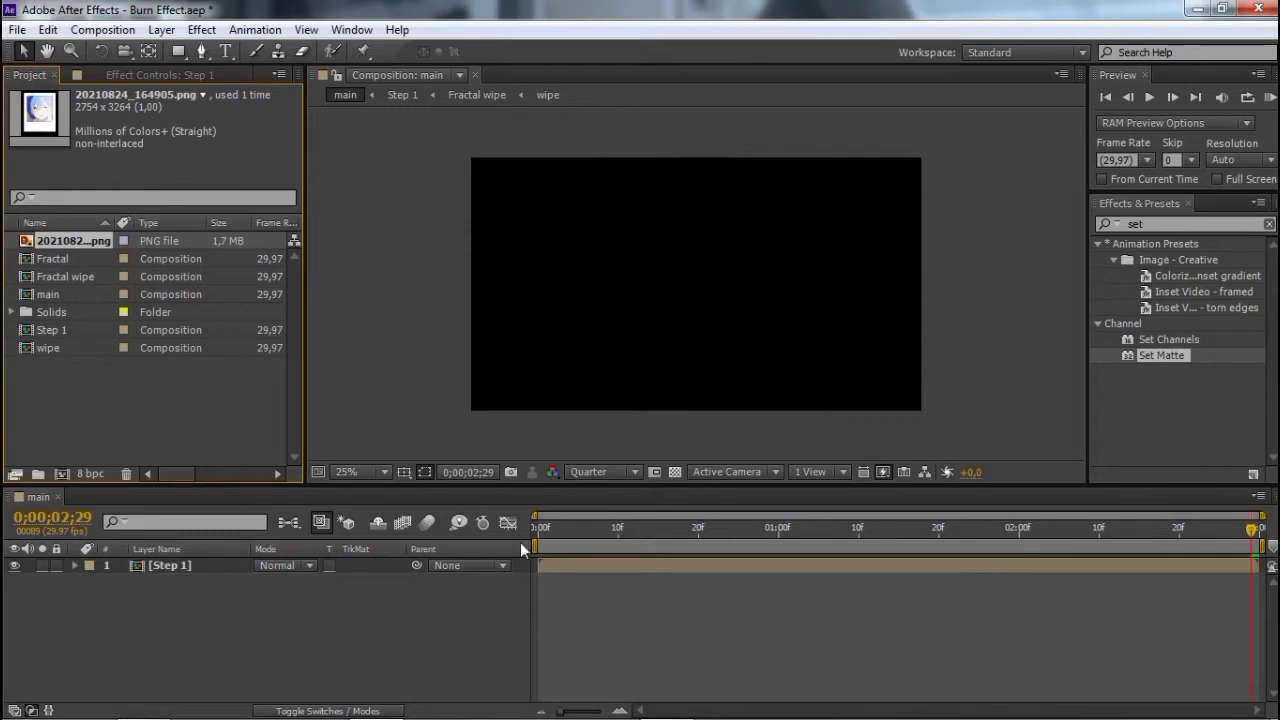
{"action": "left_click_drag", "start_coordinate": [541, 530], "coordinate": [738, 536]}
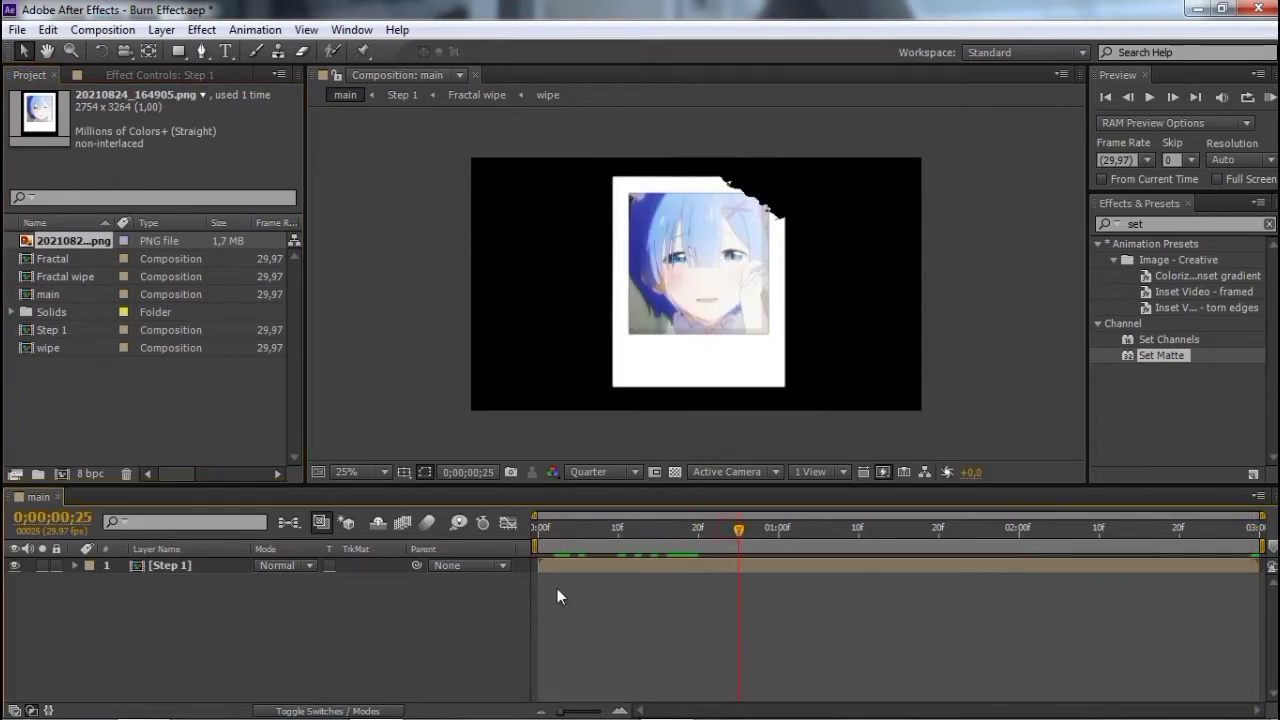
{"action": "right_click", "coordinate": [137, 414]}
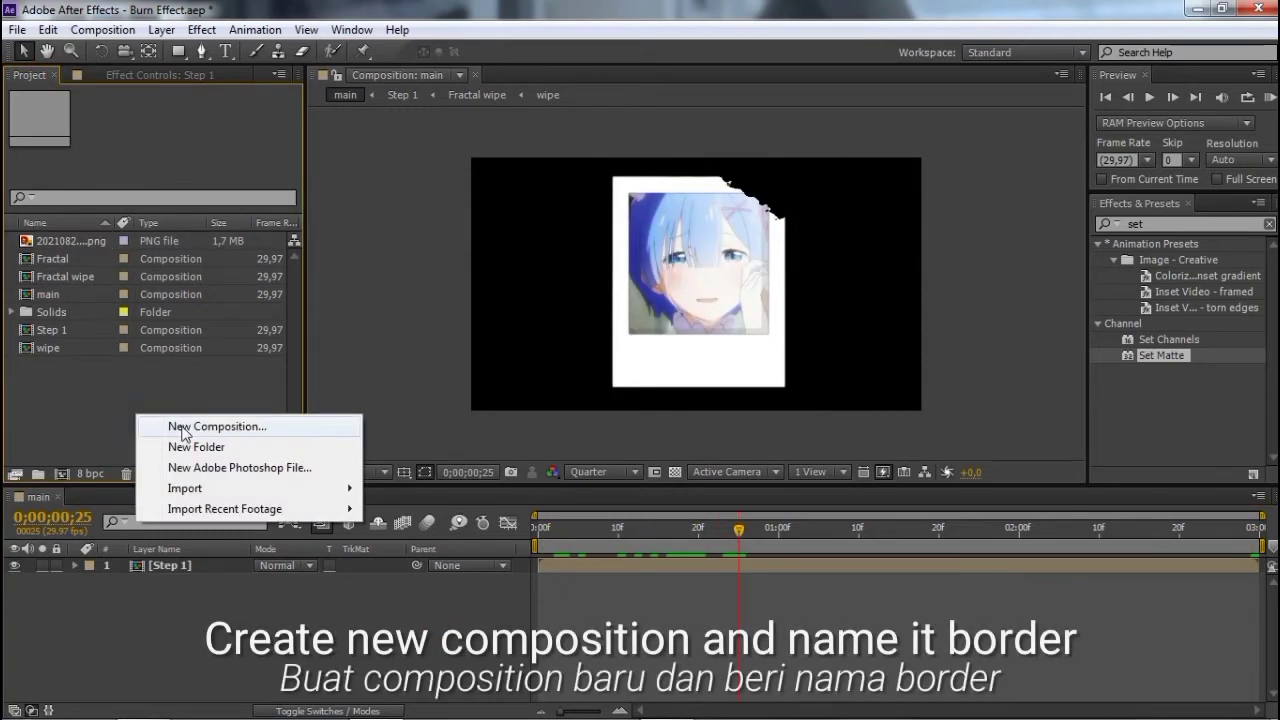
{"action": "left_click", "coordinate": [183, 427]}
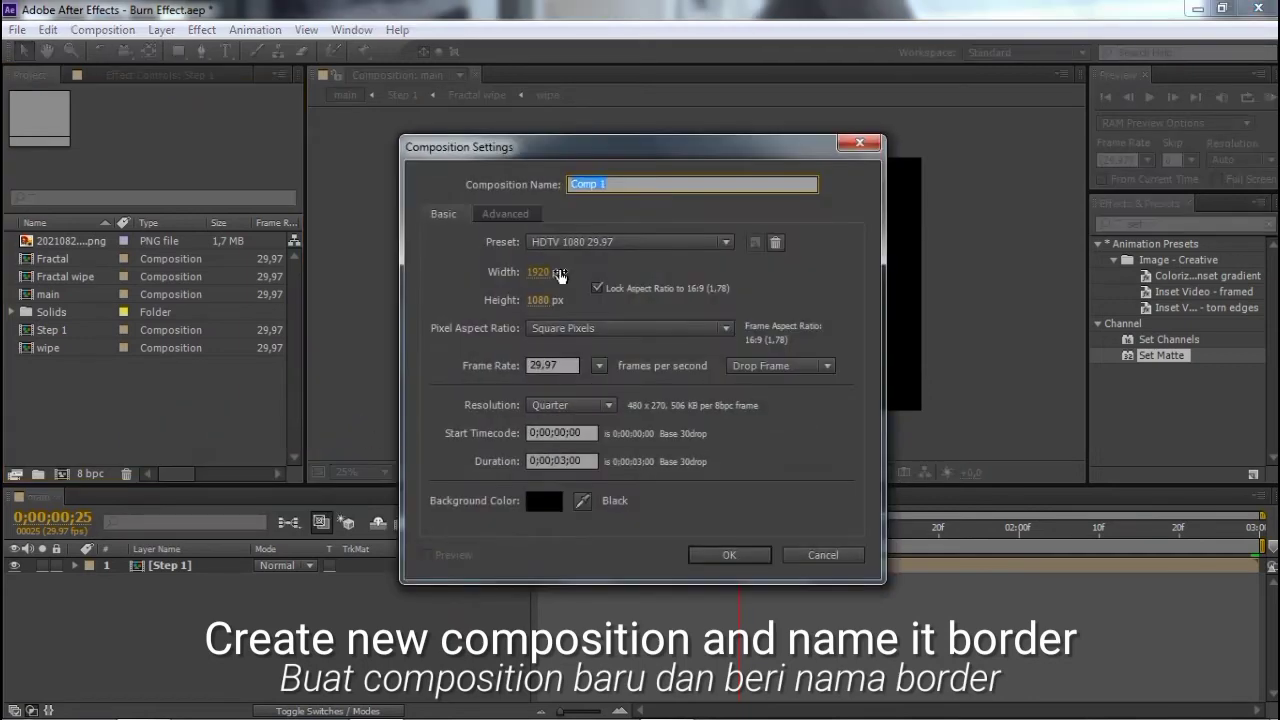
{"action": "left_click", "coordinate": [618, 184]}
{"action": "left_click", "coordinate": [735, 556]}
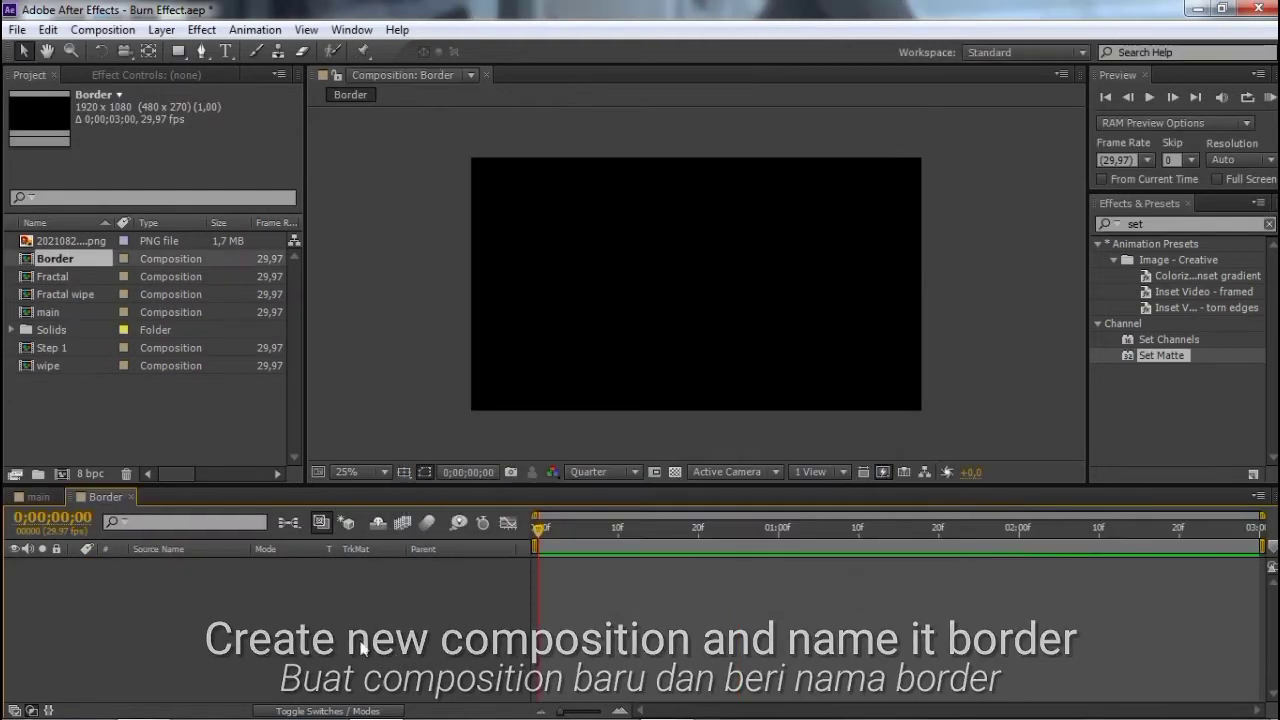
Step: Add the Step 1 composition to the Border timeline twice as two stacked layers
{"action": "left_click_drag", "start_coordinate": [52, 348], "coordinate": [121, 570]}
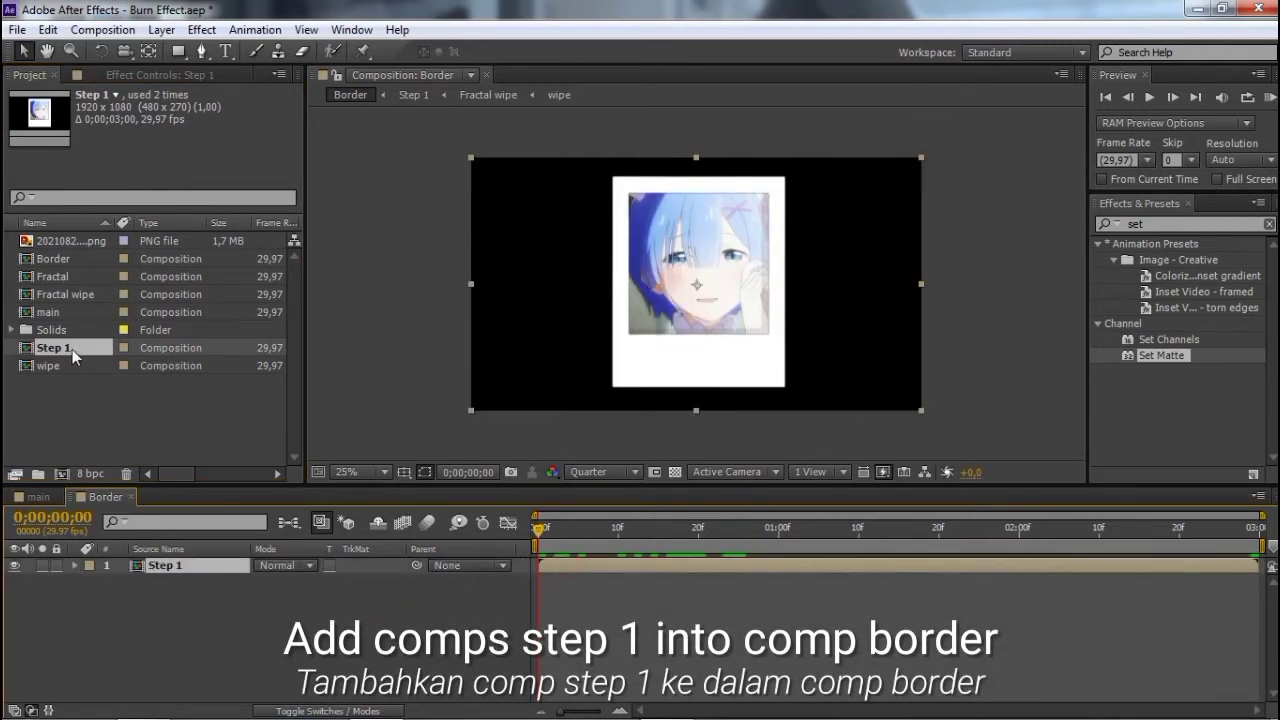
{"action": "left_click_drag", "start_coordinate": [72, 349], "coordinate": [115, 566]}
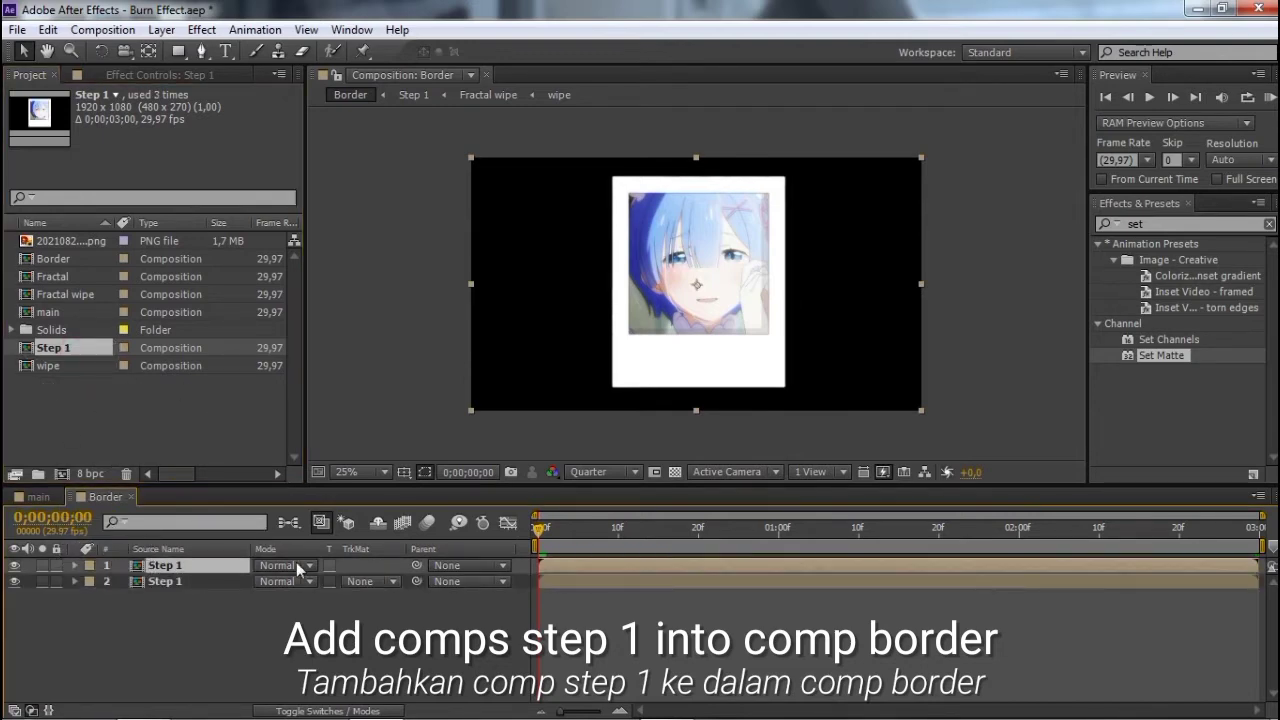
{"action": "left_click", "coordinate": [330, 605]}
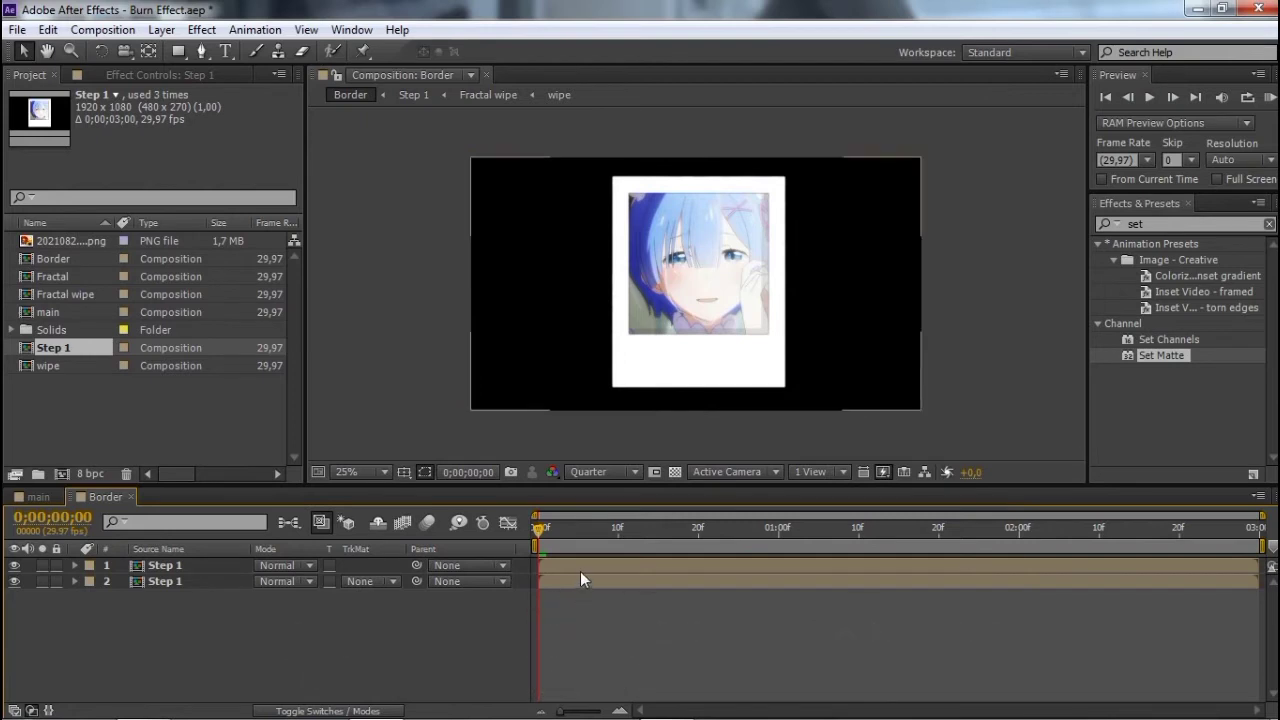
Step: Set the track matte of the lower Step 1 layer to Alpha Inverted Matte "Step 1"
{"action": "left_click", "coordinate": [385, 581]}
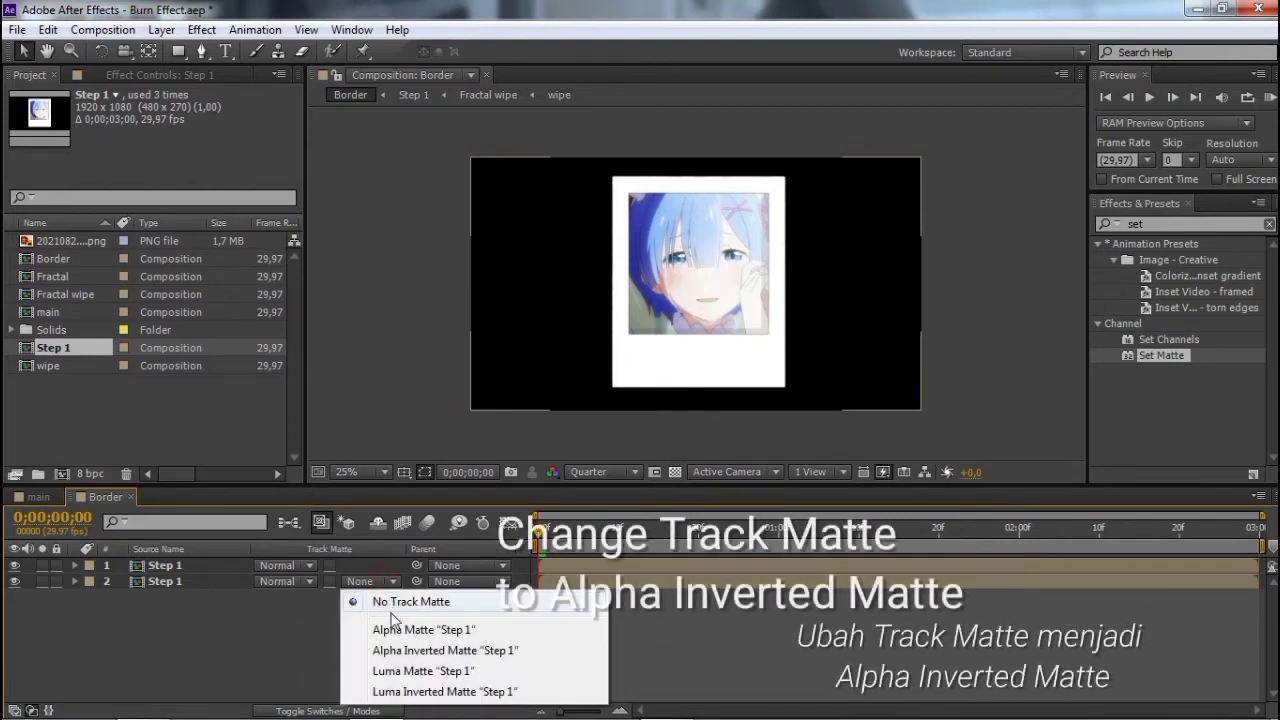
{"action": "left_click", "coordinate": [207, 588]}
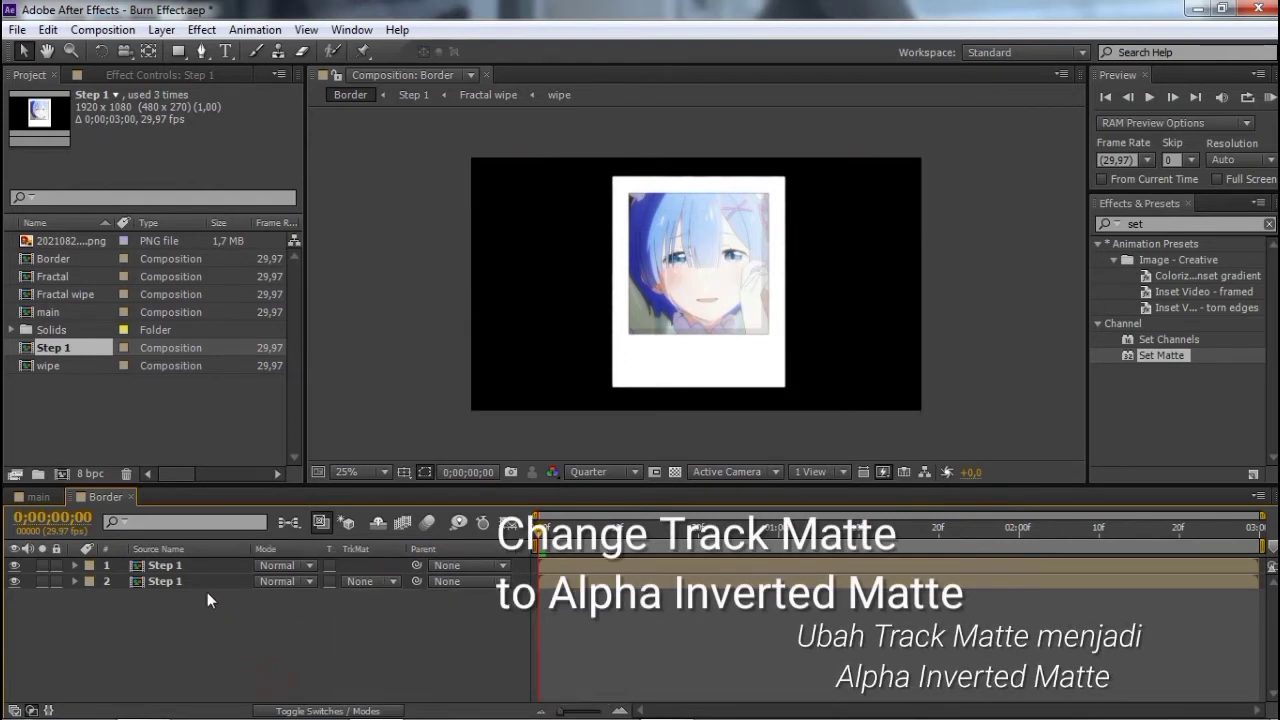
{"action": "left_click", "coordinate": [391, 581]}
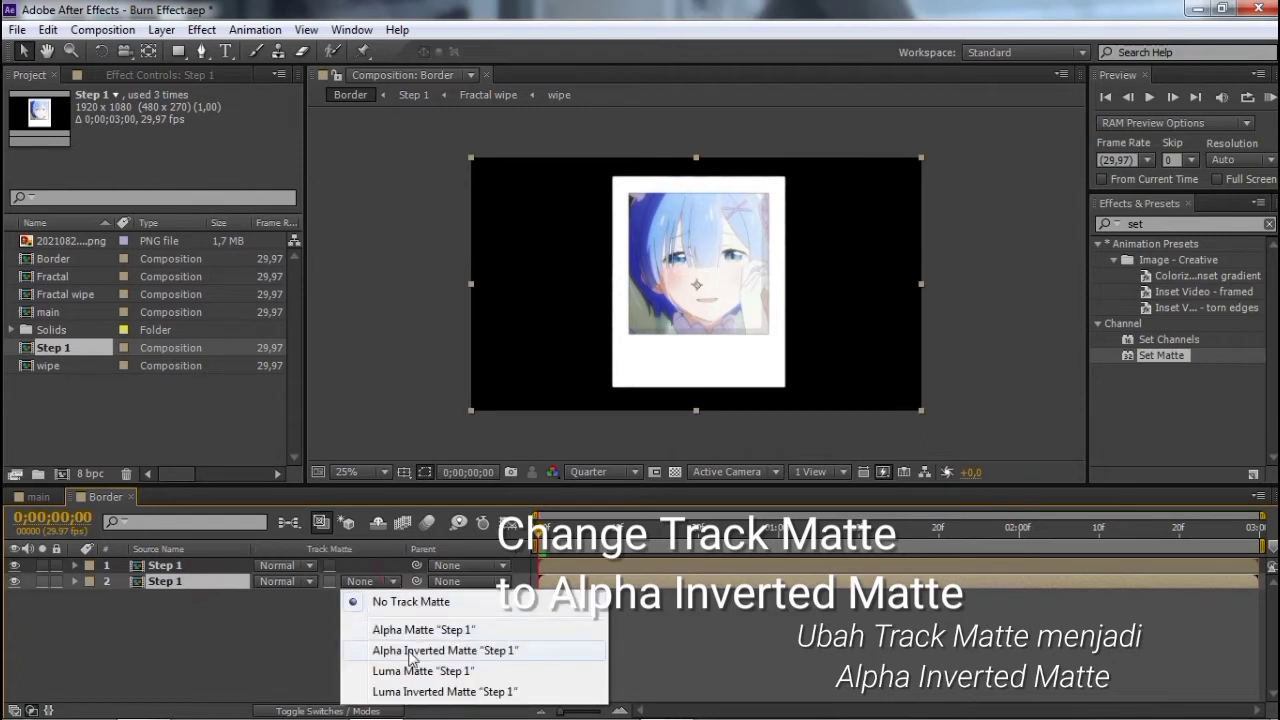
{"action": "left_click", "coordinate": [409, 651]}
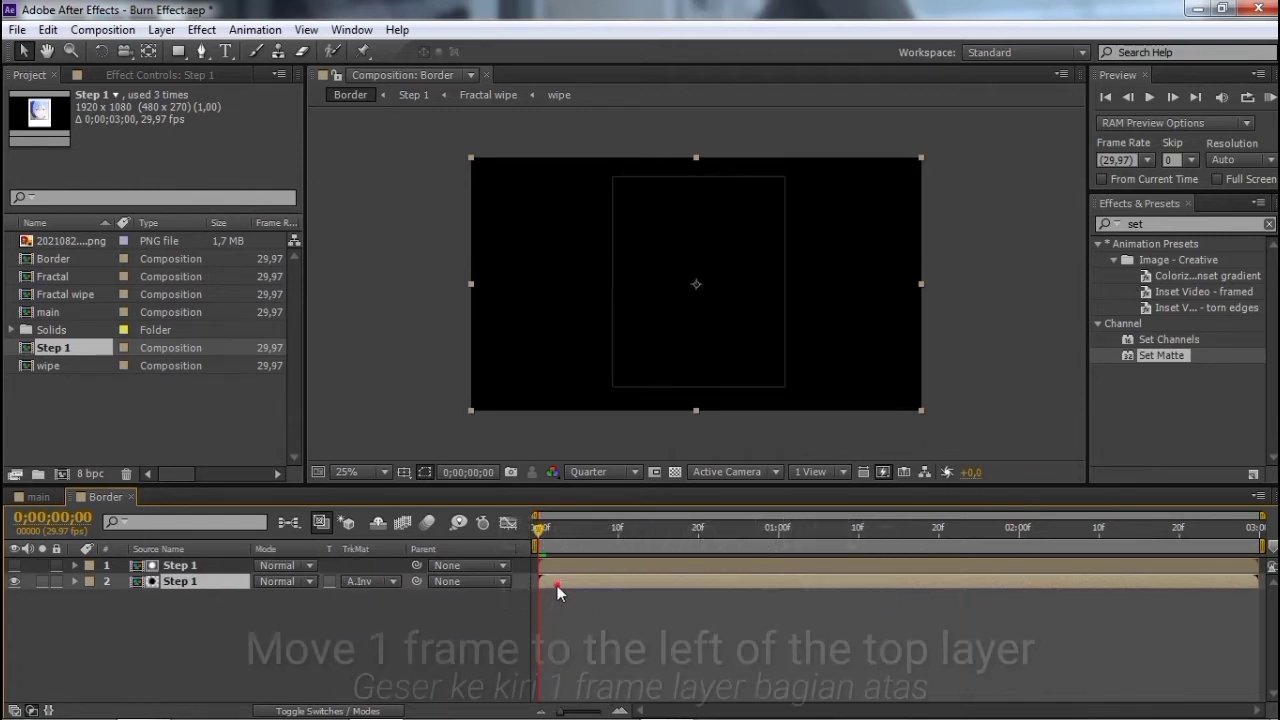
Step: Shift the upper Step 1 layer one frame earlier and scrub to 0;00;01;24 to check the edge outline
{"action": "mouse_move", "coordinate": [551, 563]}
{"action": "left_mouse_down"}
{"action": "mouse_move", "coordinate": [545, 540]}
{"action": "mouse_move", "coordinate": [960, 591]}
{"action": "mouse_move", "coordinate": [982, 606]}
{"action": "left_mouse_up"}
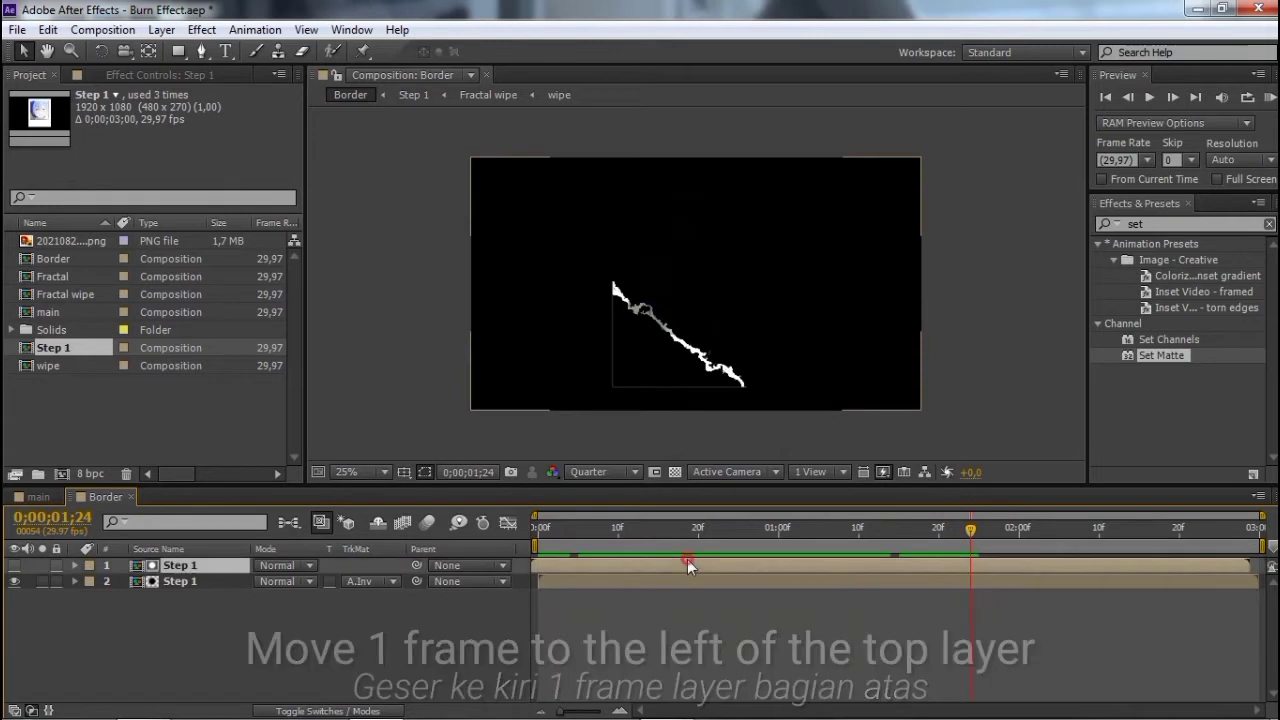
{"action": "left_click", "coordinate": [316, 631]}
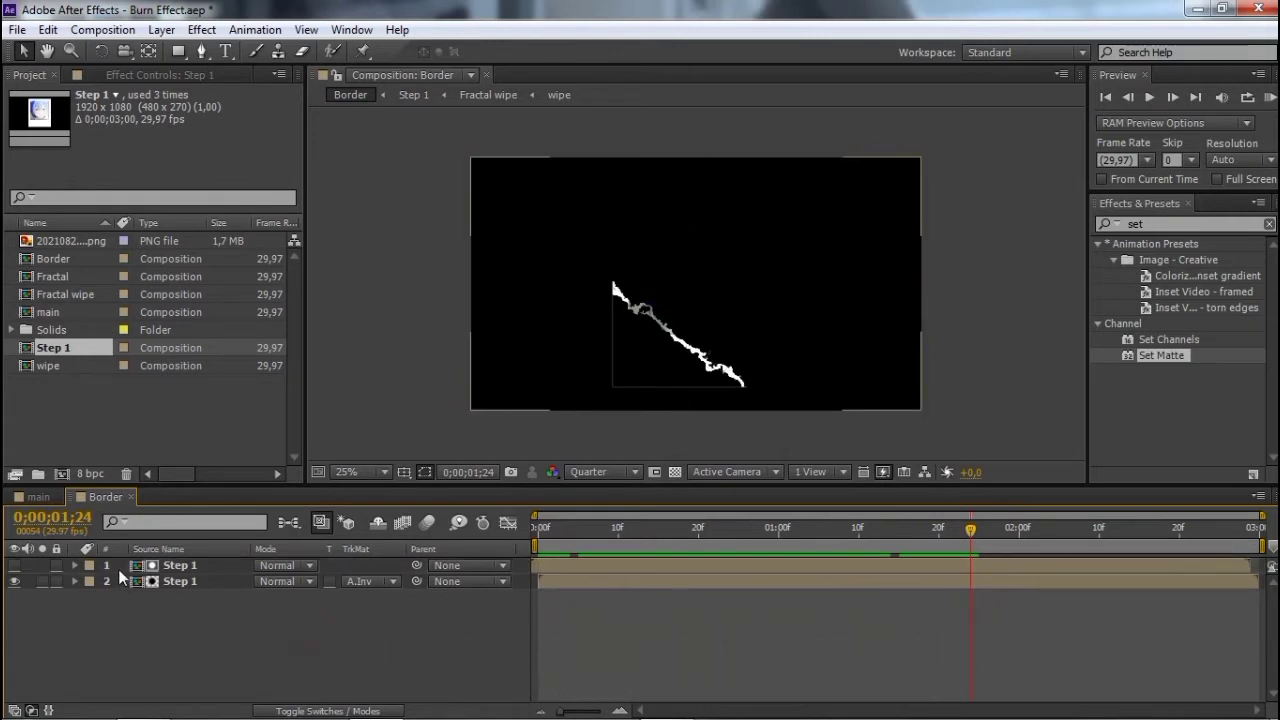
Step: Apply the Fractal Noise effect to the lower Step 1 layer
{"action": "left_click", "coordinate": [697, 582]}
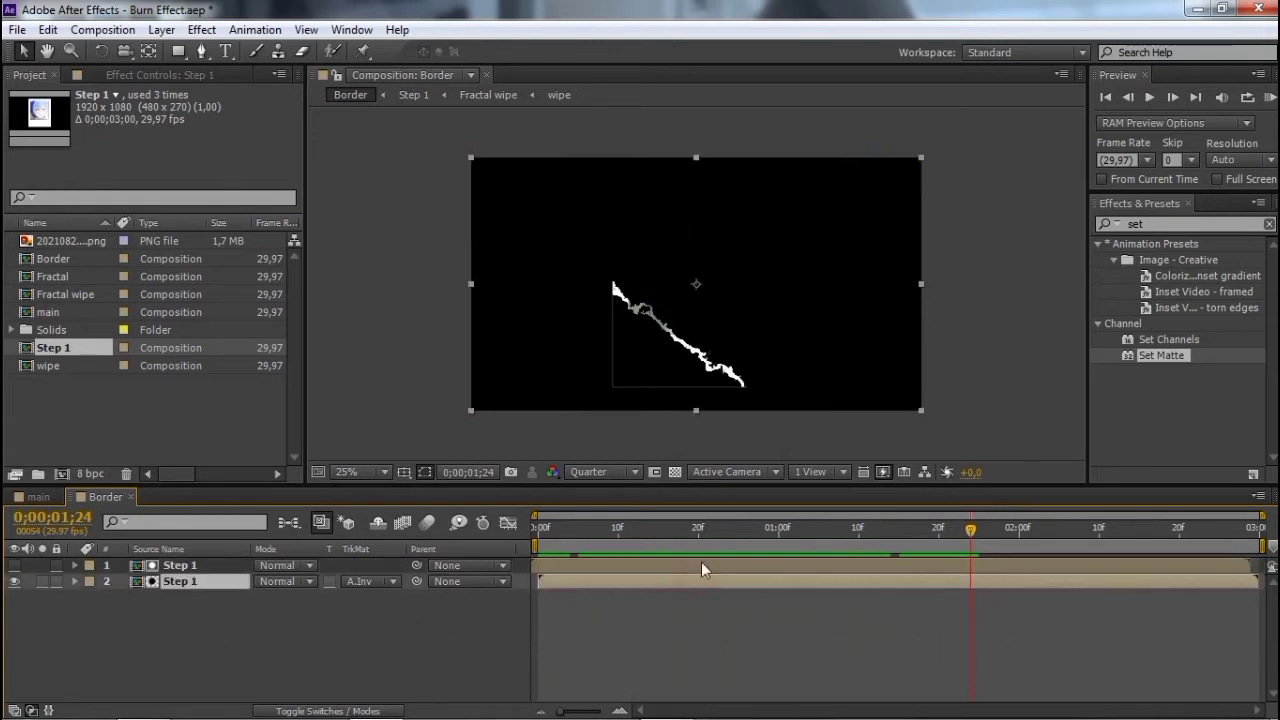
{"action": "left_click", "coordinate": [1099, 227]}
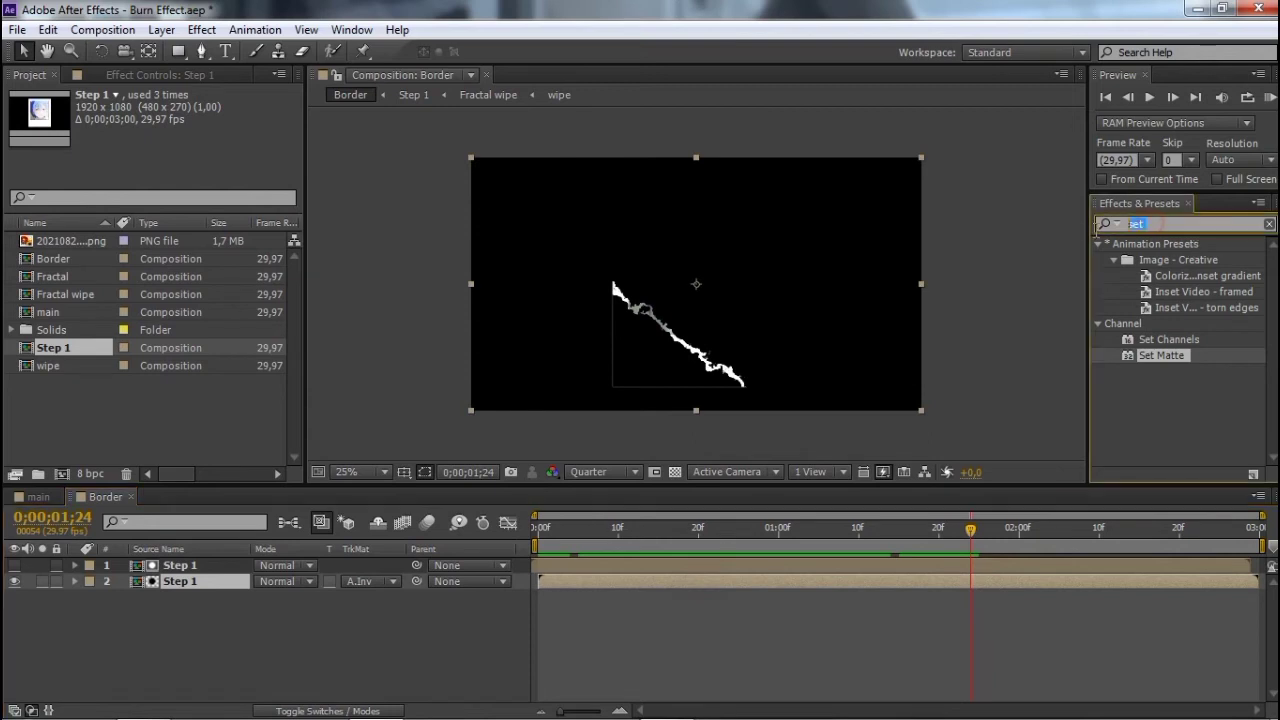
{"action": "type", "text": "fract"}
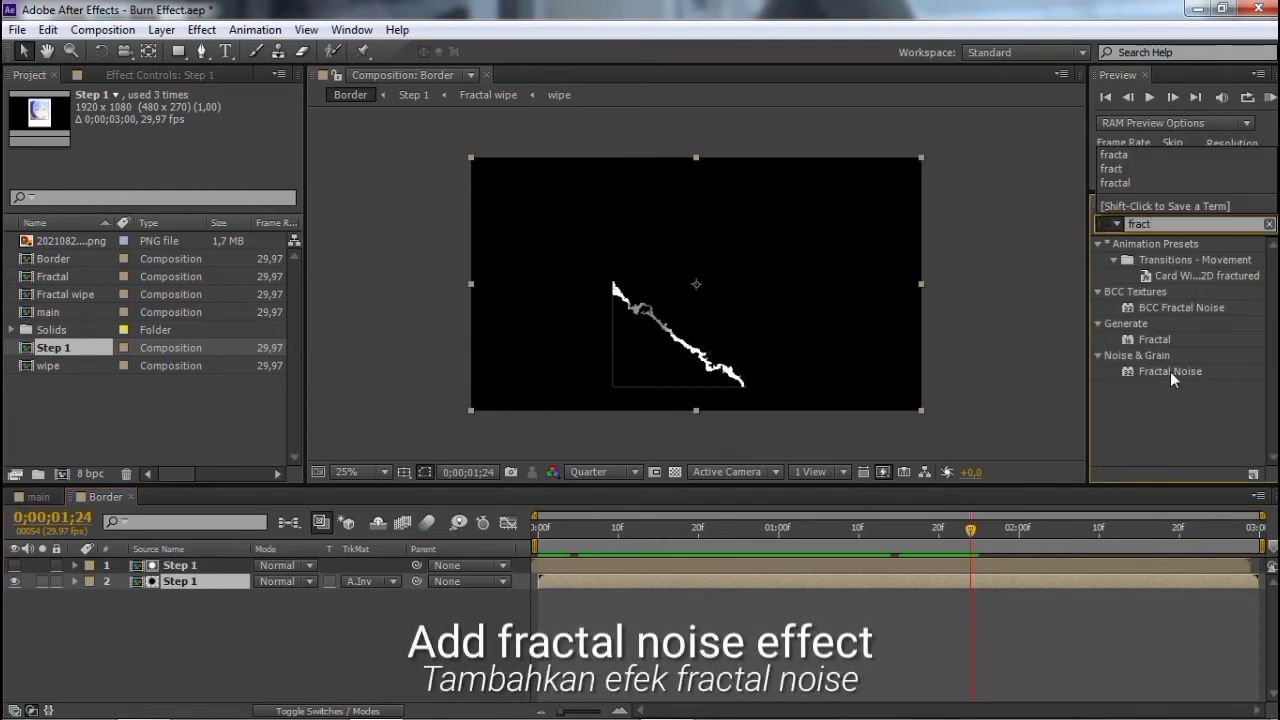
{"action": "left_click_drag", "start_coordinate": [1170, 371], "coordinate": [900, 581]}
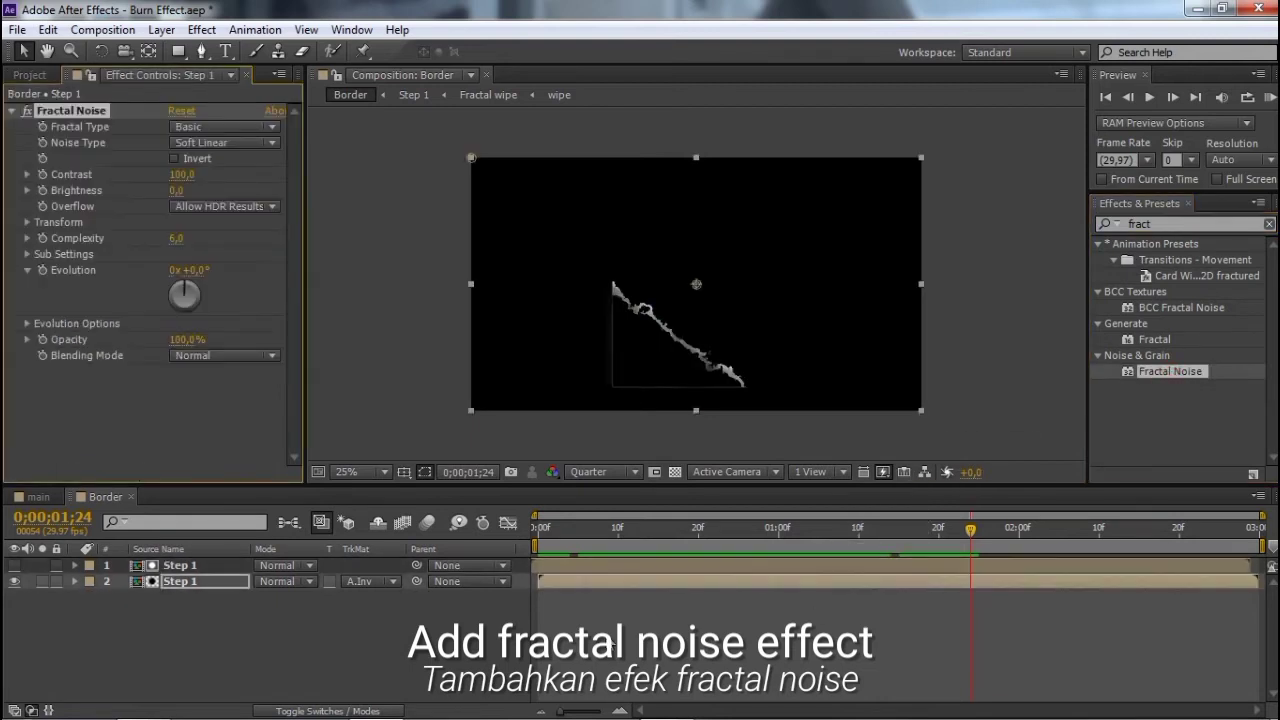
Step: Set the Fractal Noise Contrast to 0 and its Complexity to 4
{"action": "left_click", "coordinate": [411, 657]}
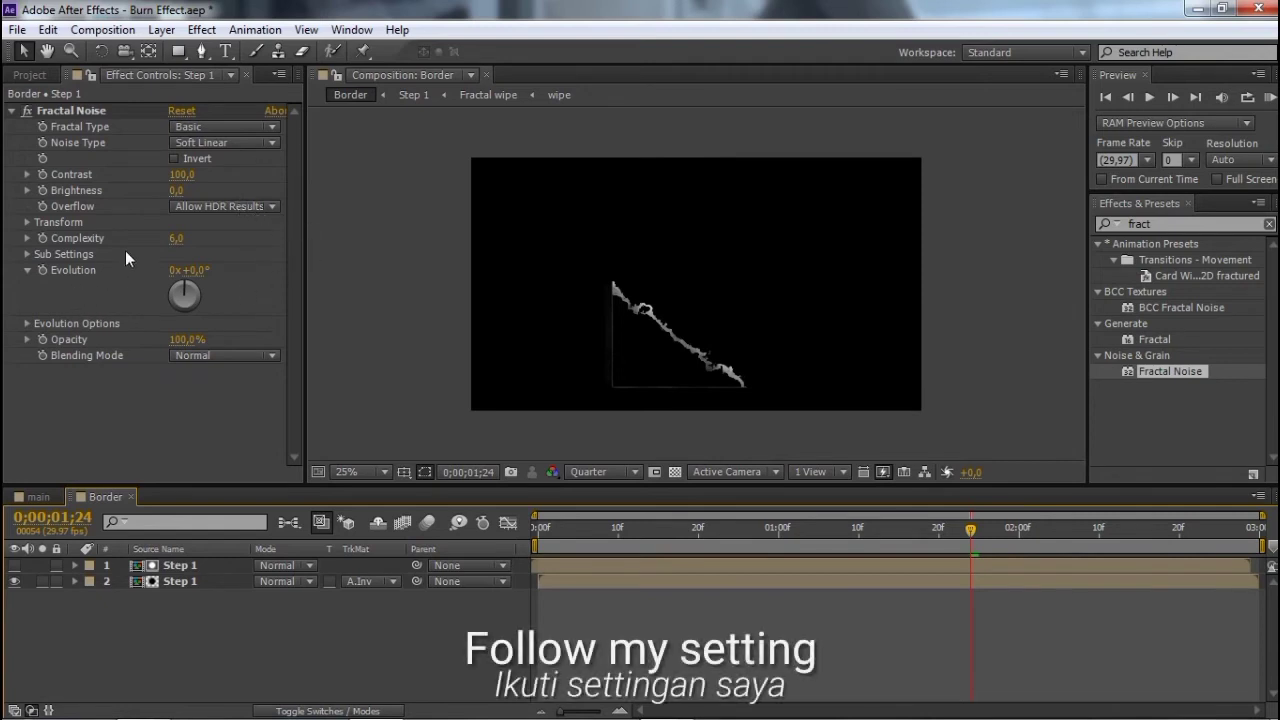
{"action": "left_click", "coordinate": [181, 175]}
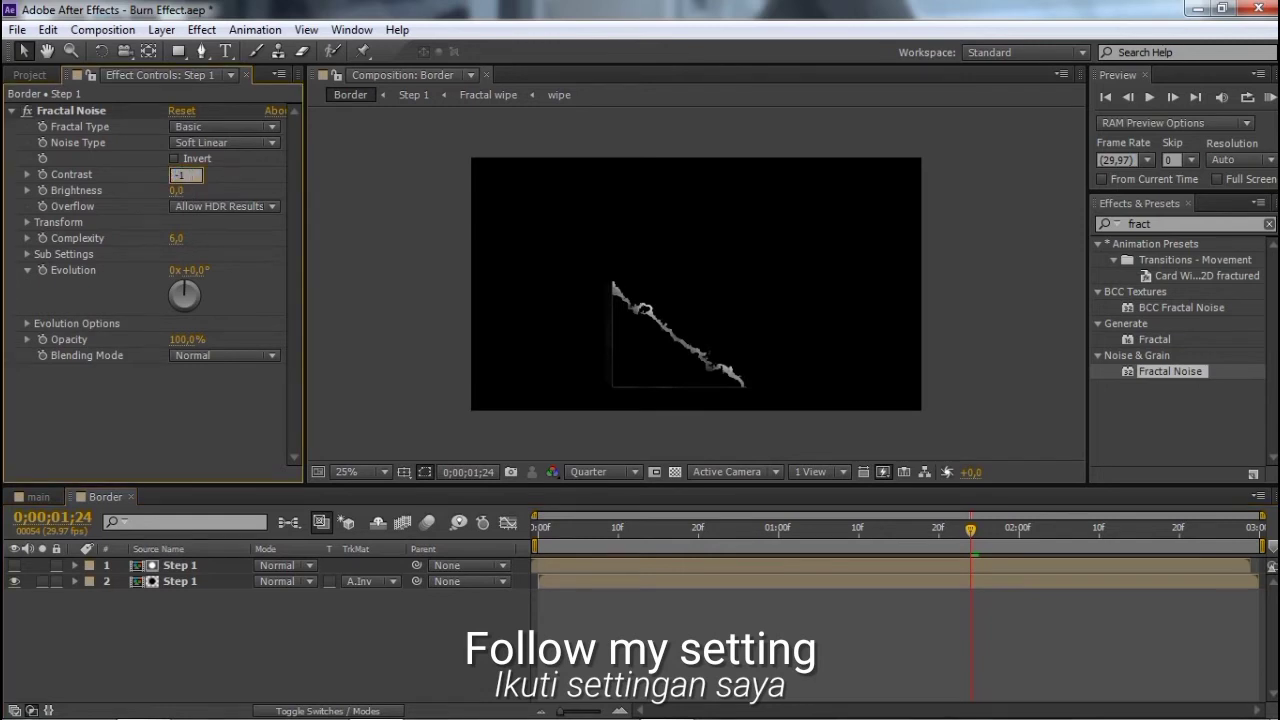
{"action": "left_click", "coordinate": [182, 167]}
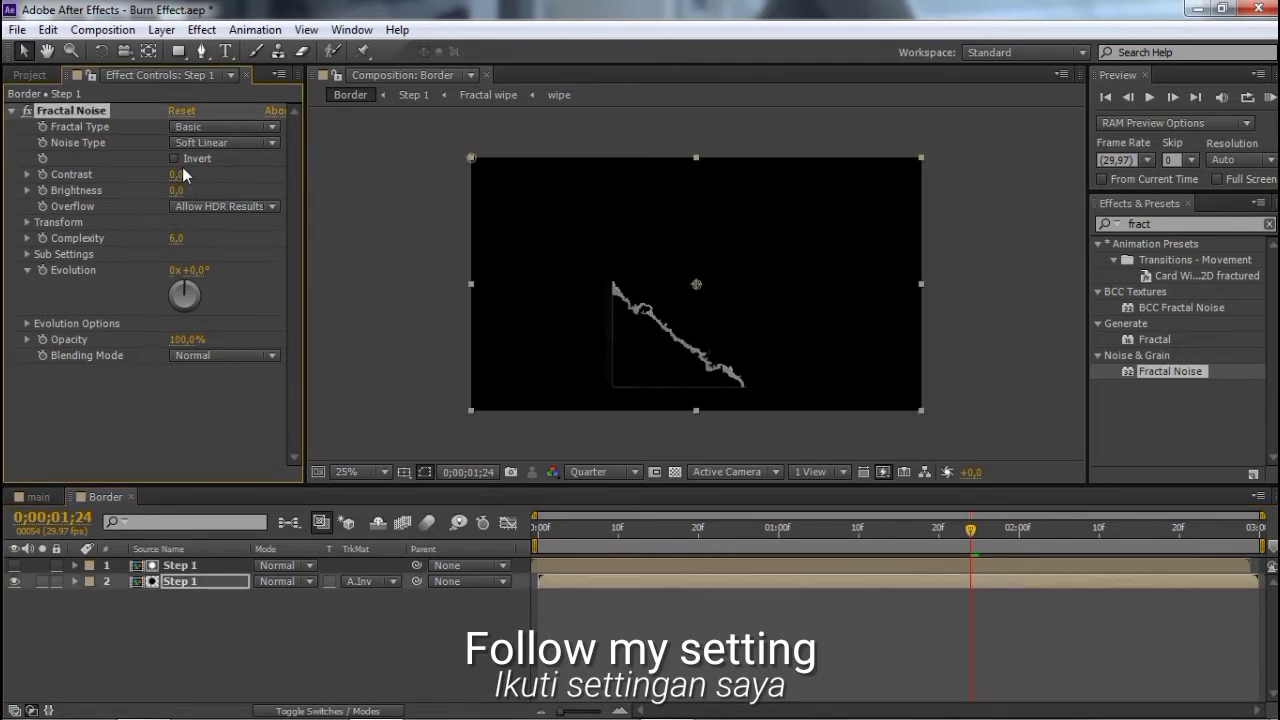
{"action": "left_click", "coordinate": [176, 240]}
{"action": "type", "text": "4"}
{"action": "key", "text": "Return"}
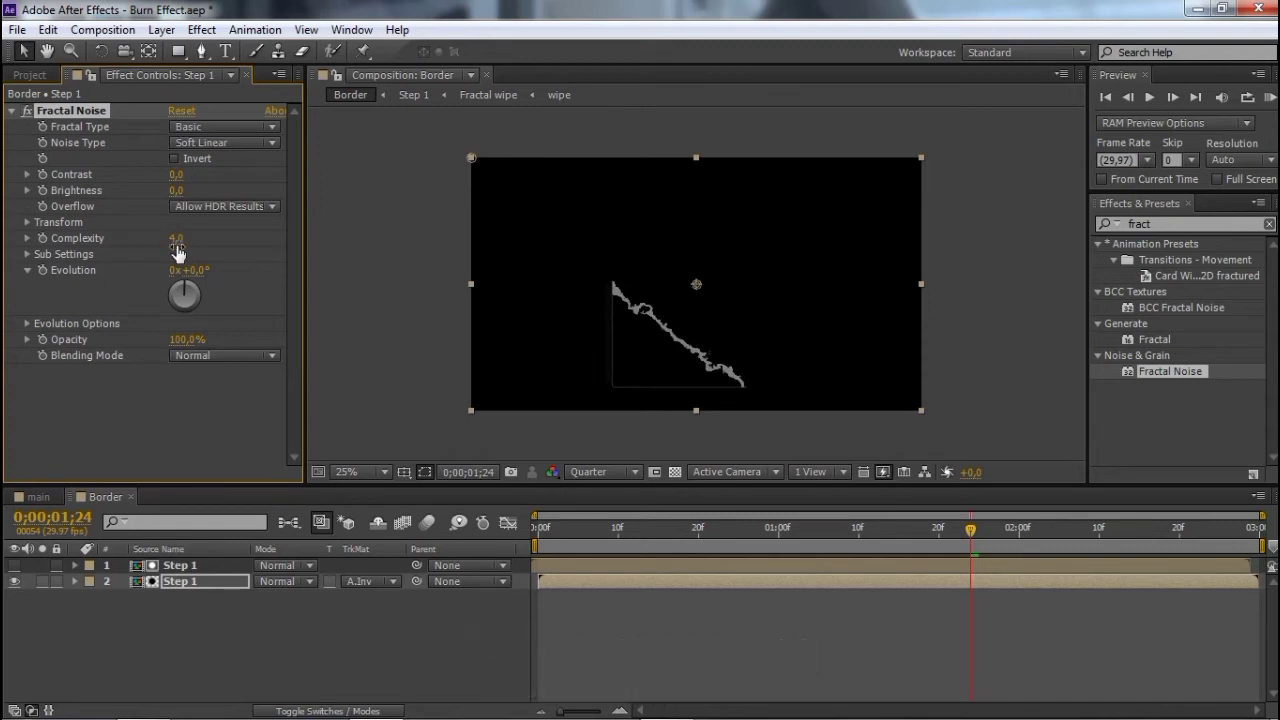
Step: Return to the first frame and add the expression wiggle(10,10) to the Fractal Noise Evolution
{"action": "key", "text": "Home"}
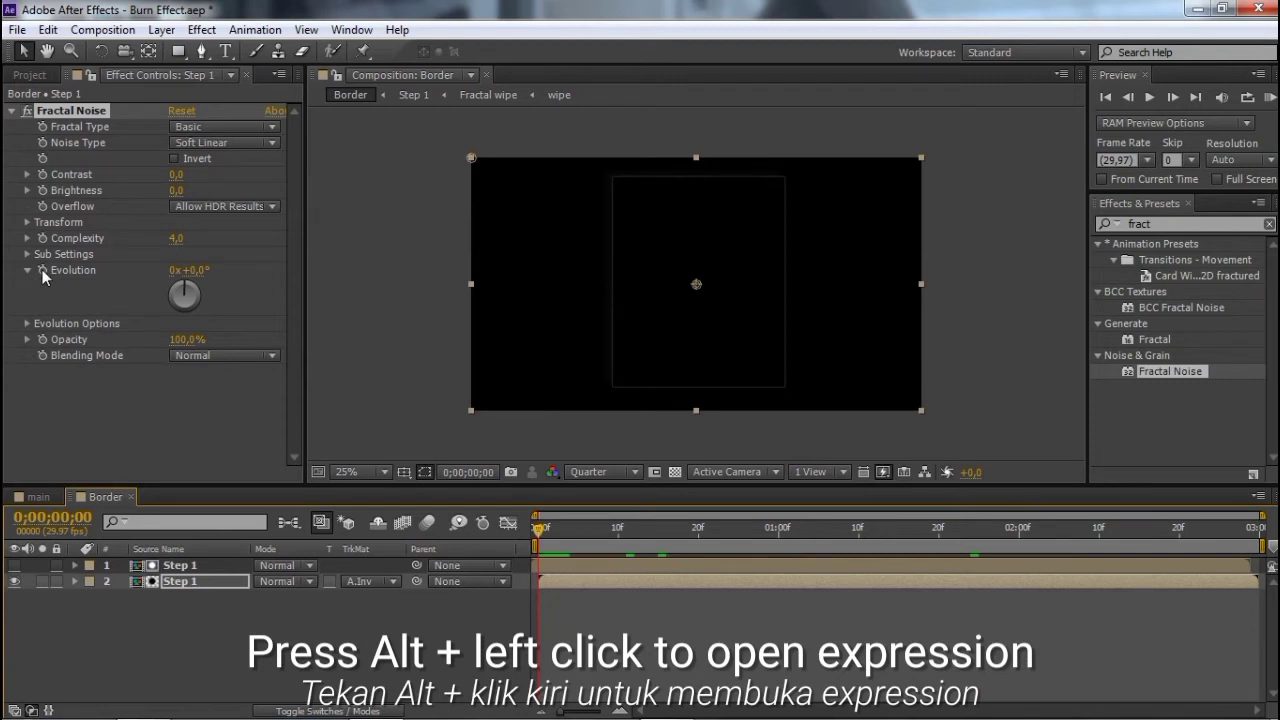
{"action": "left_click", "coordinate": [42, 269], "text": "alt"}
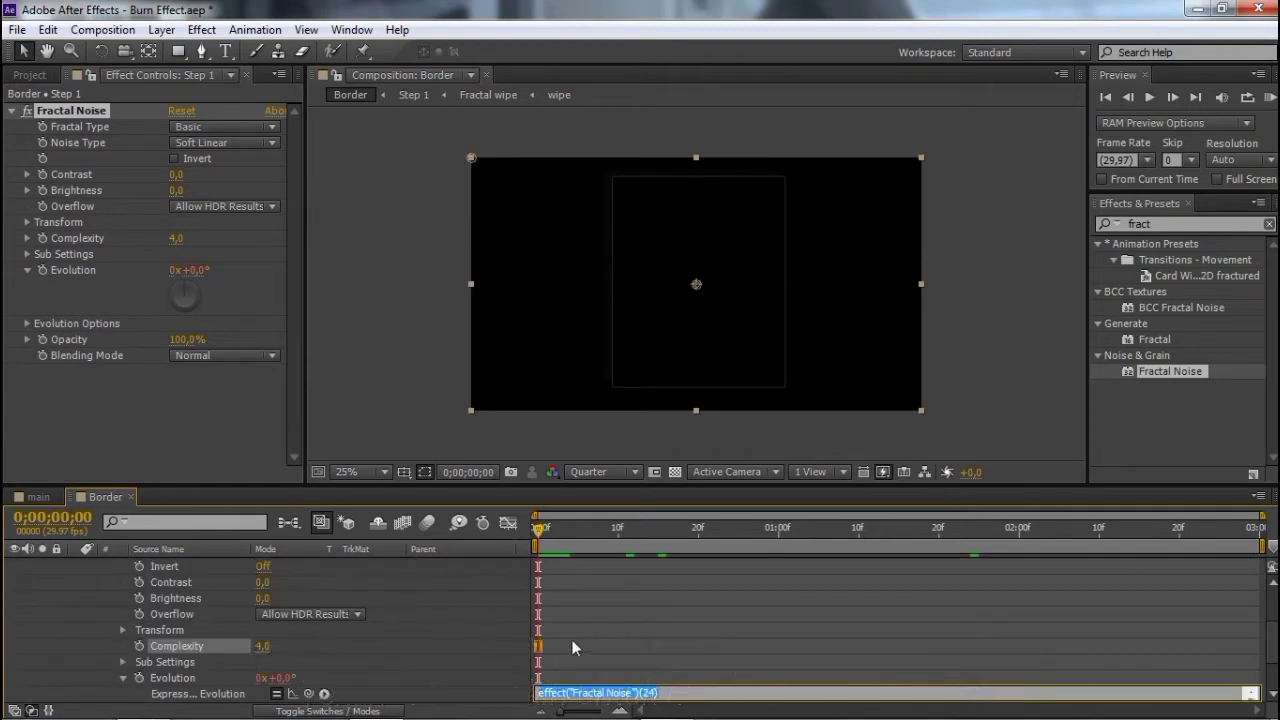
{"action": "left_click", "coordinate": [650, 656]}
{"action": "scroll", "coordinate": [660, 665], "scroll_direction": "down", "scroll_amount": 1}
{"action": "left_click", "coordinate": [652, 643]}
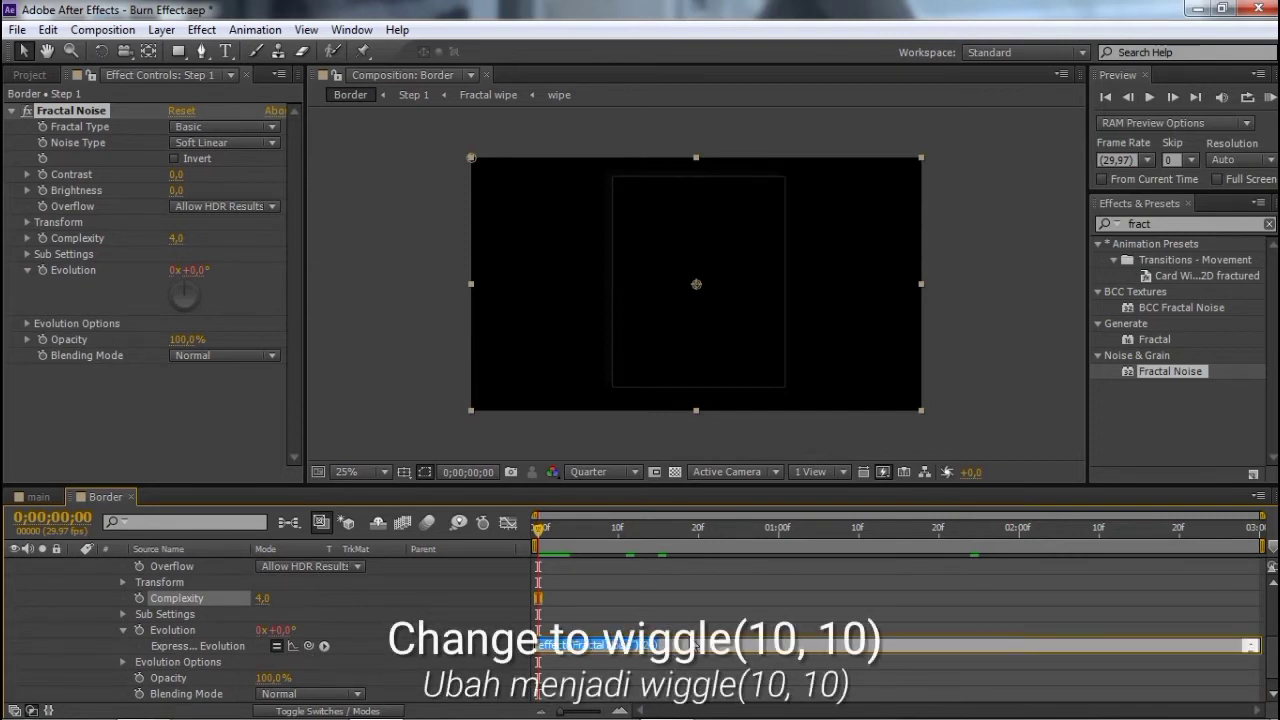
{"action": "type", "text": "wiggle"}
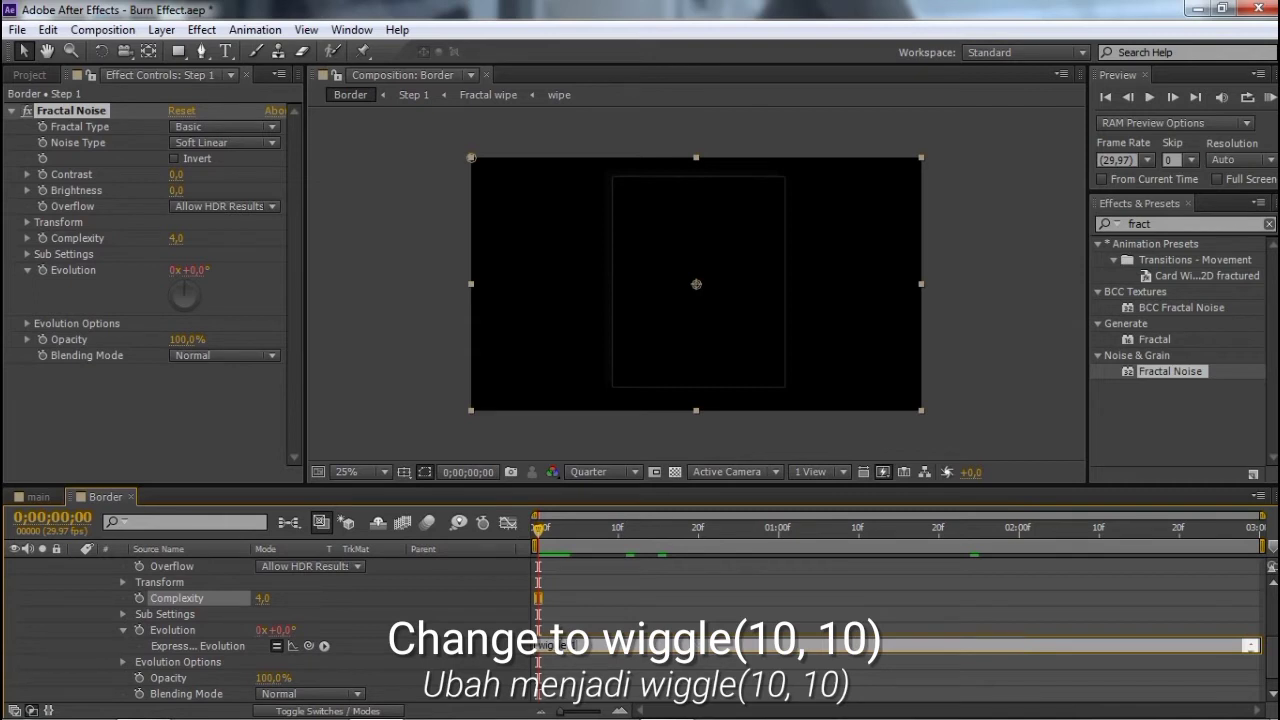
{"action": "type", "text": "(10,10"}
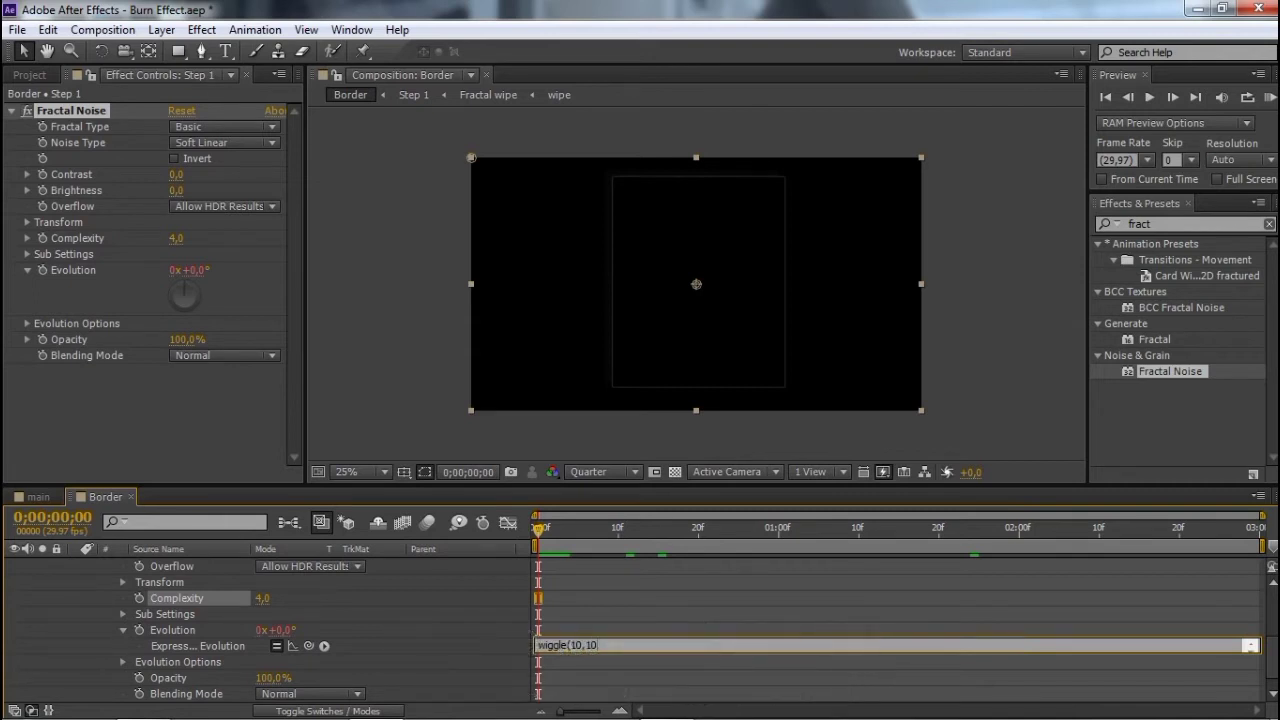
{"action": "type", "text": ")"}
{"action": "left_click", "coordinate": [668, 607]}
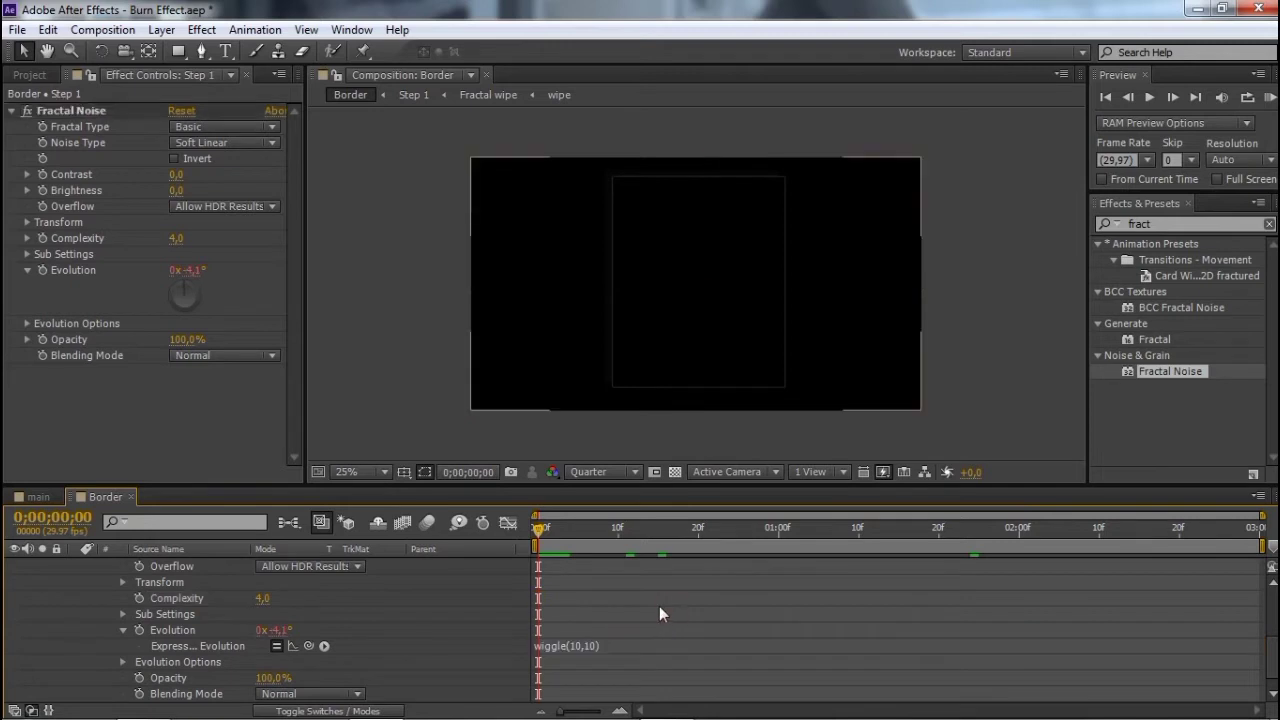
Step: Collapse the lower Step 1 layer's properties and scrub the Border timeline to check the animated edge
{"action": "scroll", "coordinate": [516, 615], "scroll_direction": "up", "scroll_amount": 3}
{"action": "left_click", "coordinate": [657, 578]}
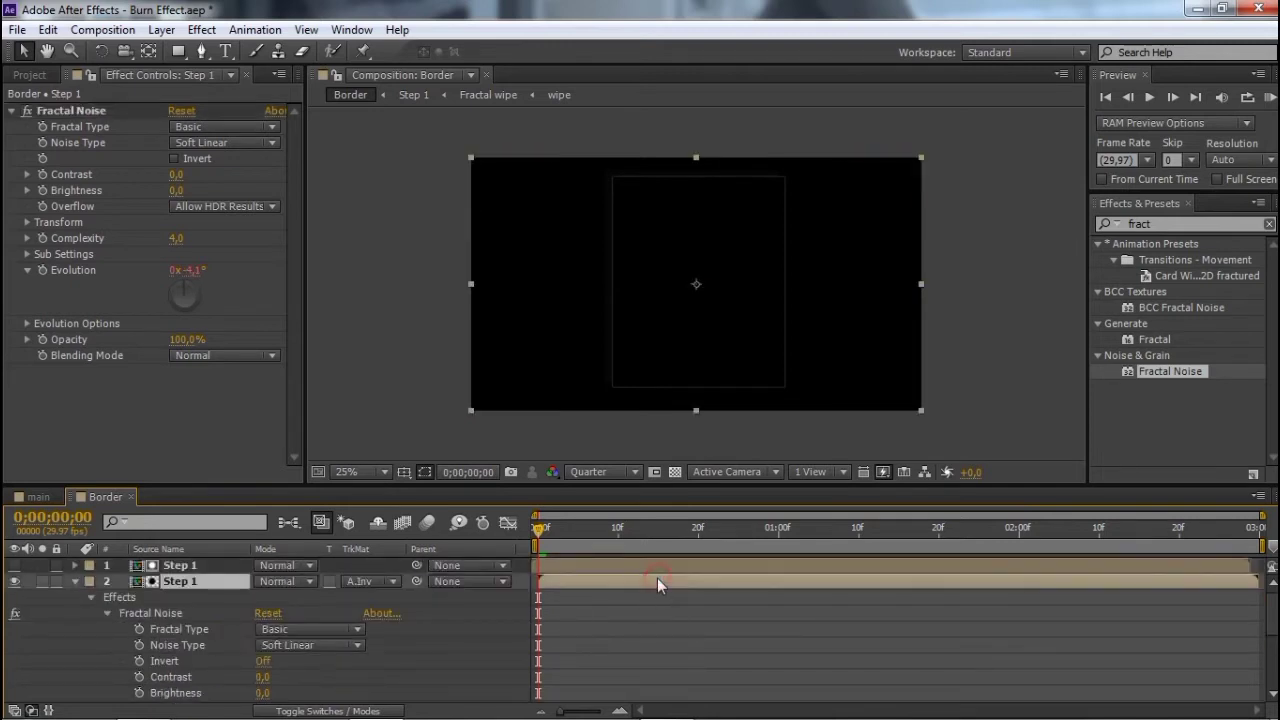
{"action": "key", "text": "e"}
{"action": "key", "text": "e"}
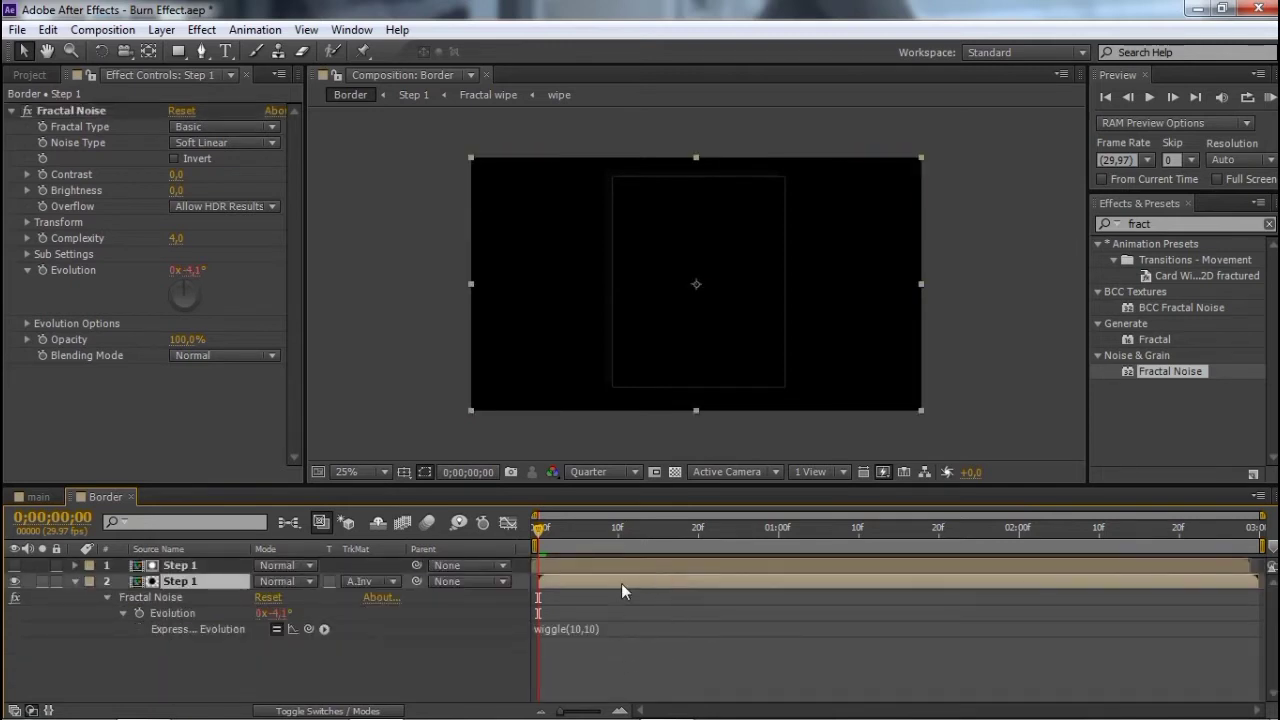
{"action": "key", "text": "e"}
{"action": "key", "text": "e"}
{"action": "left_click", "coordinate": [641, 633]}
{"action": "mouse_move", "coordinate": [541, 525]}
{"action": "left_mouse_down"}
{"action": "mouse_move", "coordinate": [600, 545]}
{"action": "mouse_move", "coordinate": [1094, 595]}
{"action": "mouse_move", "coordinate": [517, 612]}
{"action": "left_mouse_up"}
{"action": "left_click", "coordinate": [768, 603]}
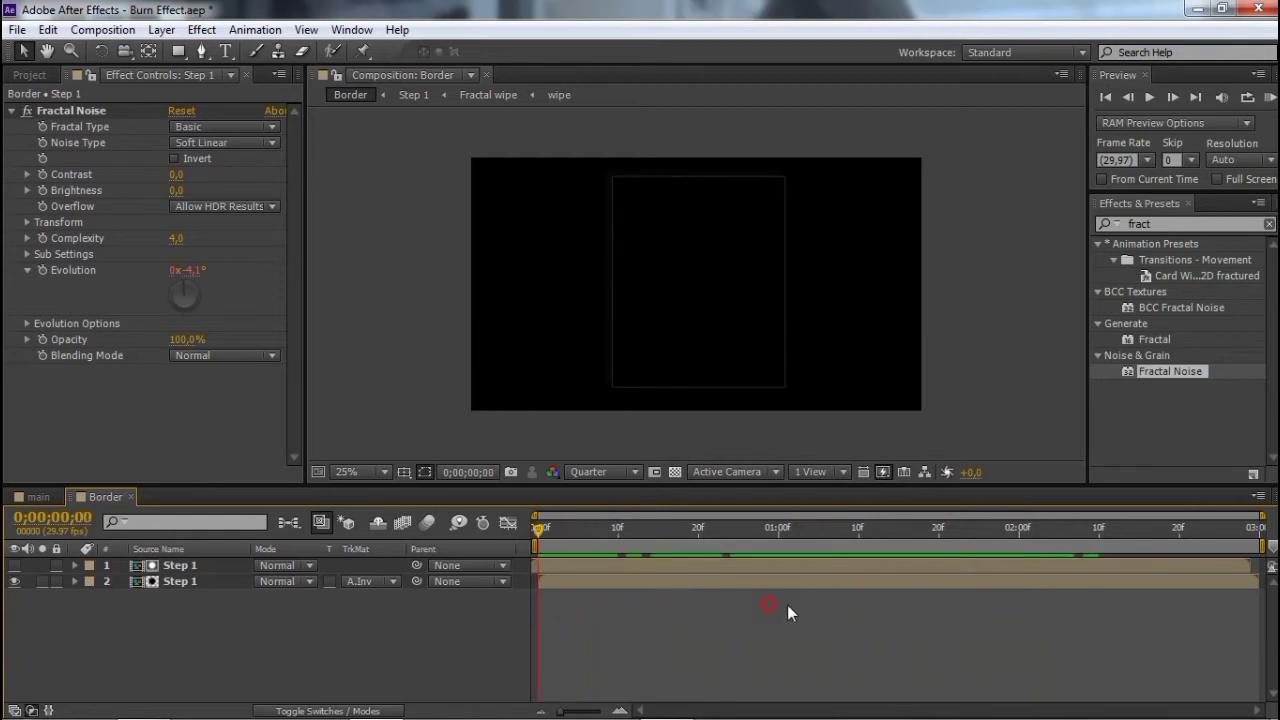
Step: Apply the Color Correction Tritone effect to the lower Step 1 layer in the Border composition
{"action": "left_click", "coordinate": [1171, 224]}
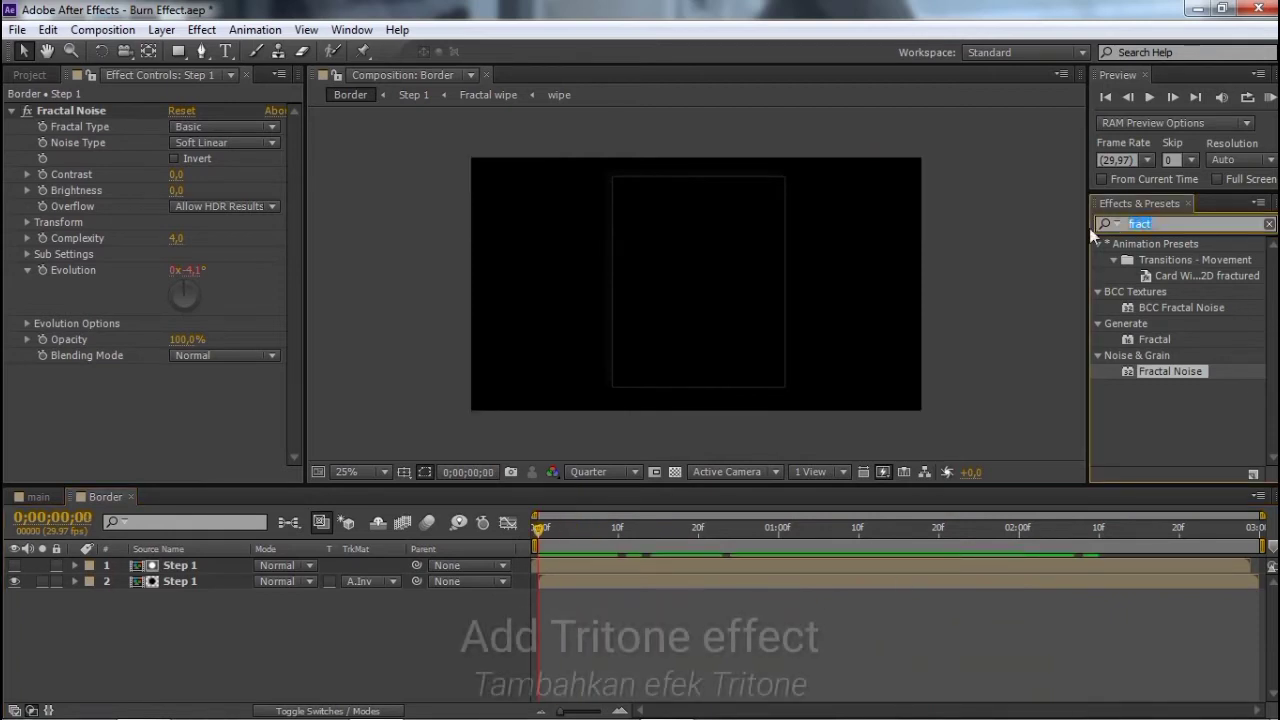
{"action": "type", "text": "trit"}
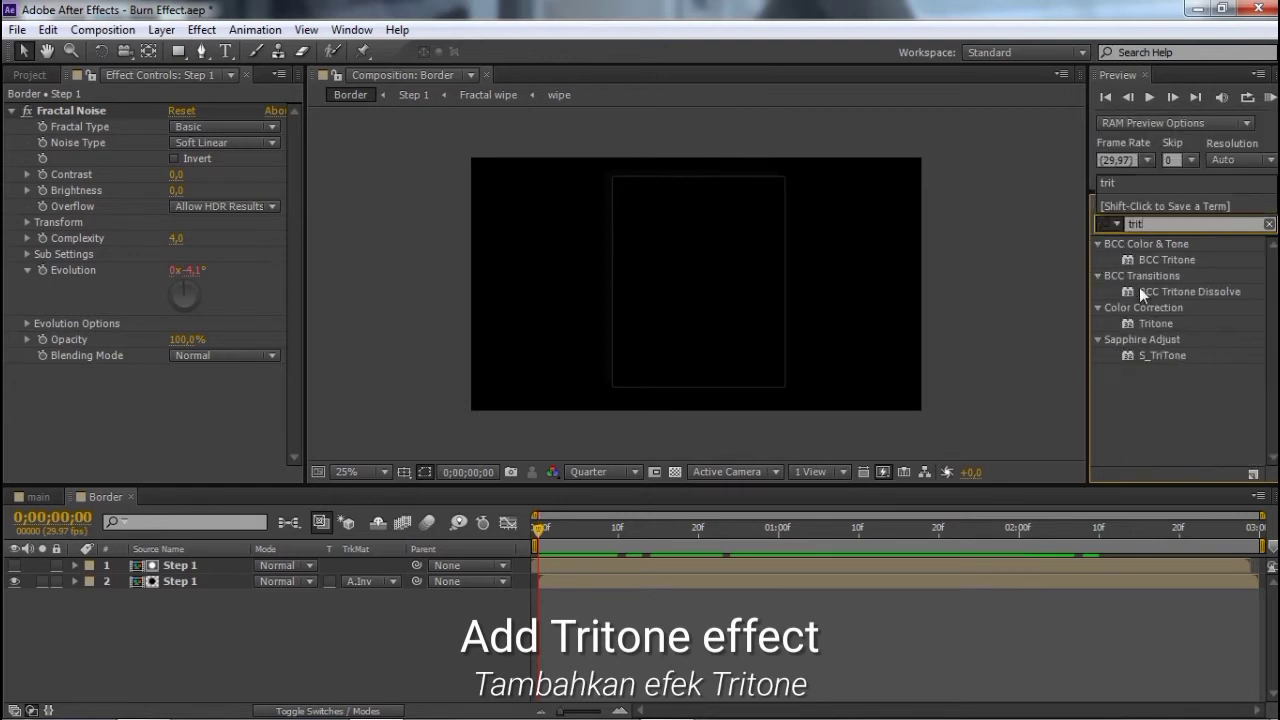
{"action": "left_click_drag", "start_coordinate": [1151, 329], "coordinate": [982, 585]}
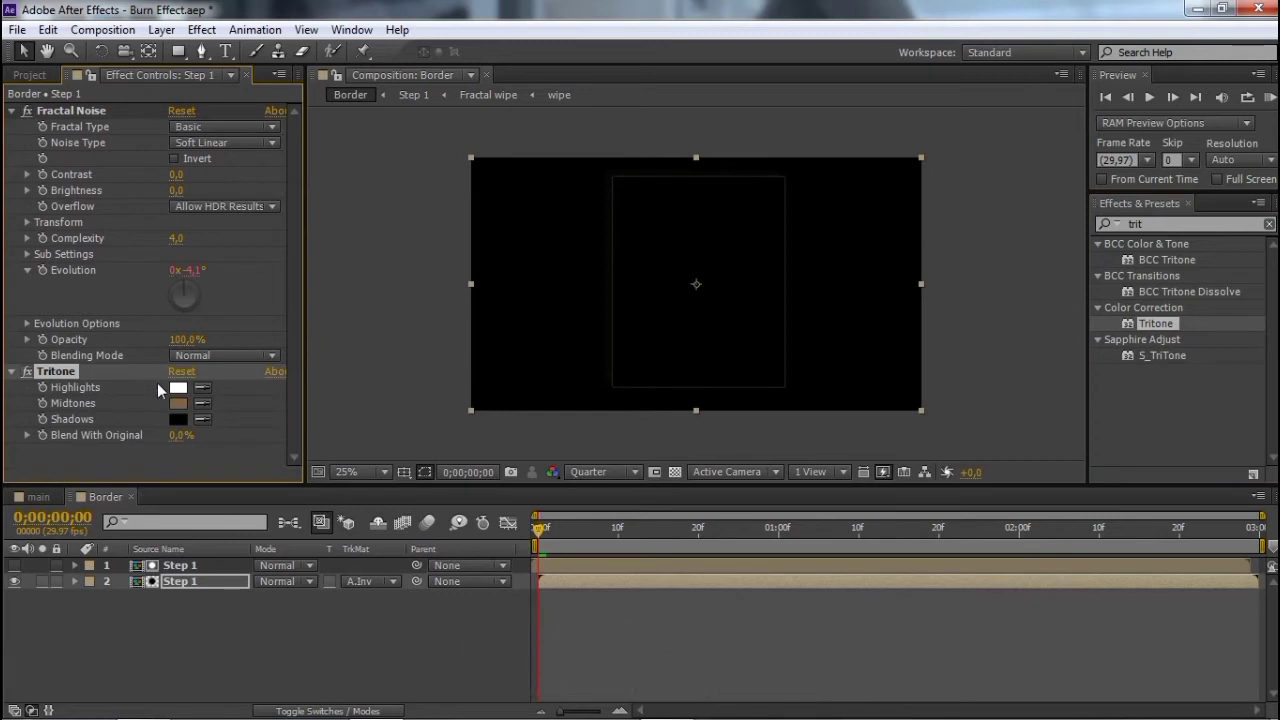
Step: Move to a frame where the burn edge crosses the picture and set the Tritone Highlights color to orange
{"action": "left_click_drag", "start_coordinate": [540, 528], "coordinate": [735, 572]}
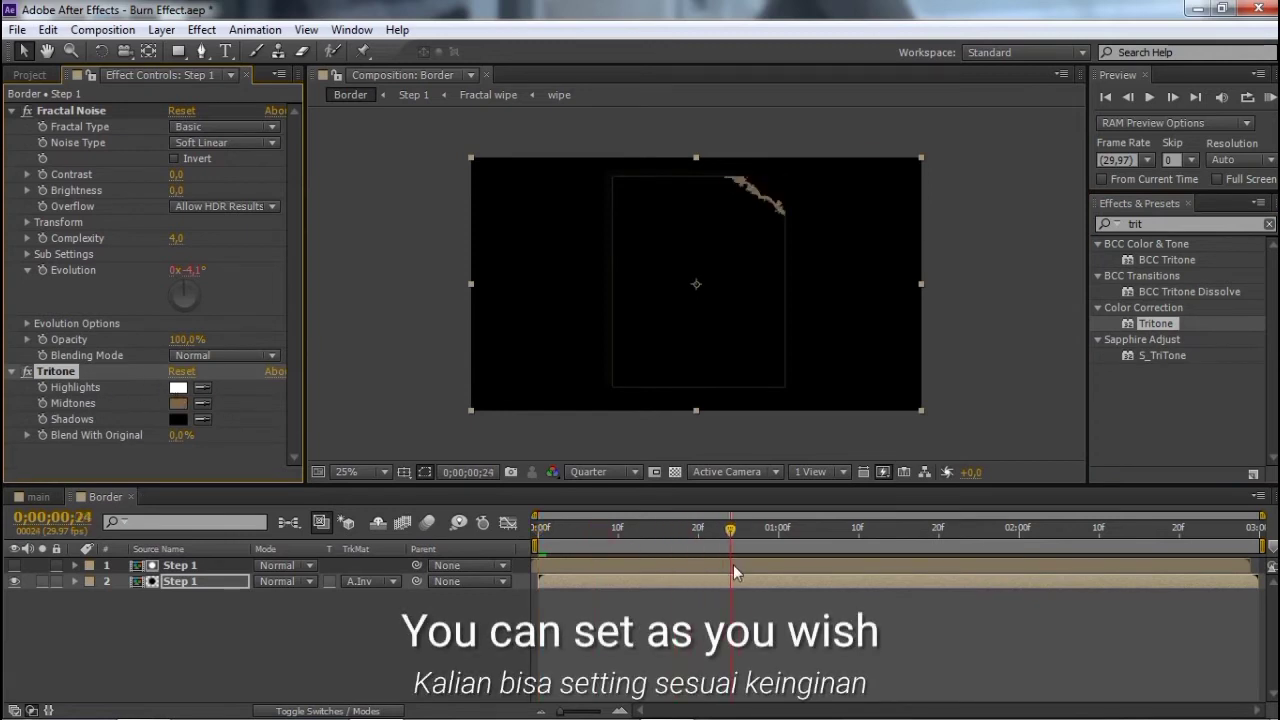
{"action": "key", "text": "space"}
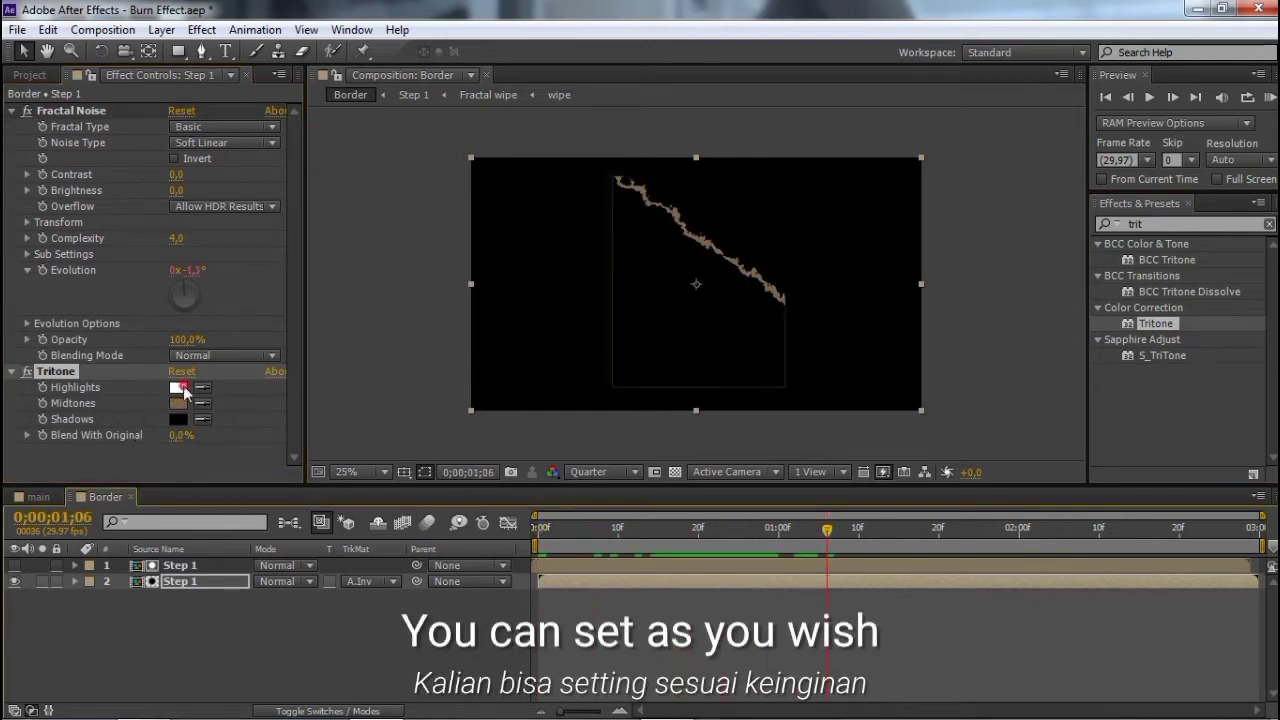
{"action": "left_click", "coordinate": [177, 387]}
{"action": "left_click_drag", "start_coordinate": [685, 410], "coordinate": [684, 452]}
{"action": "mouse_move", "coordinate": [553, 400]}
{"action": "left_mouse_down"}
{"action": "mouse_move", "coordinate": [634, 300]}
{"action": "mouse_move", "coordinate": [662, 312]}
{"action": "mouse_move", "coordinate": [676, 277]}
{"action": "left_mouse_up"}
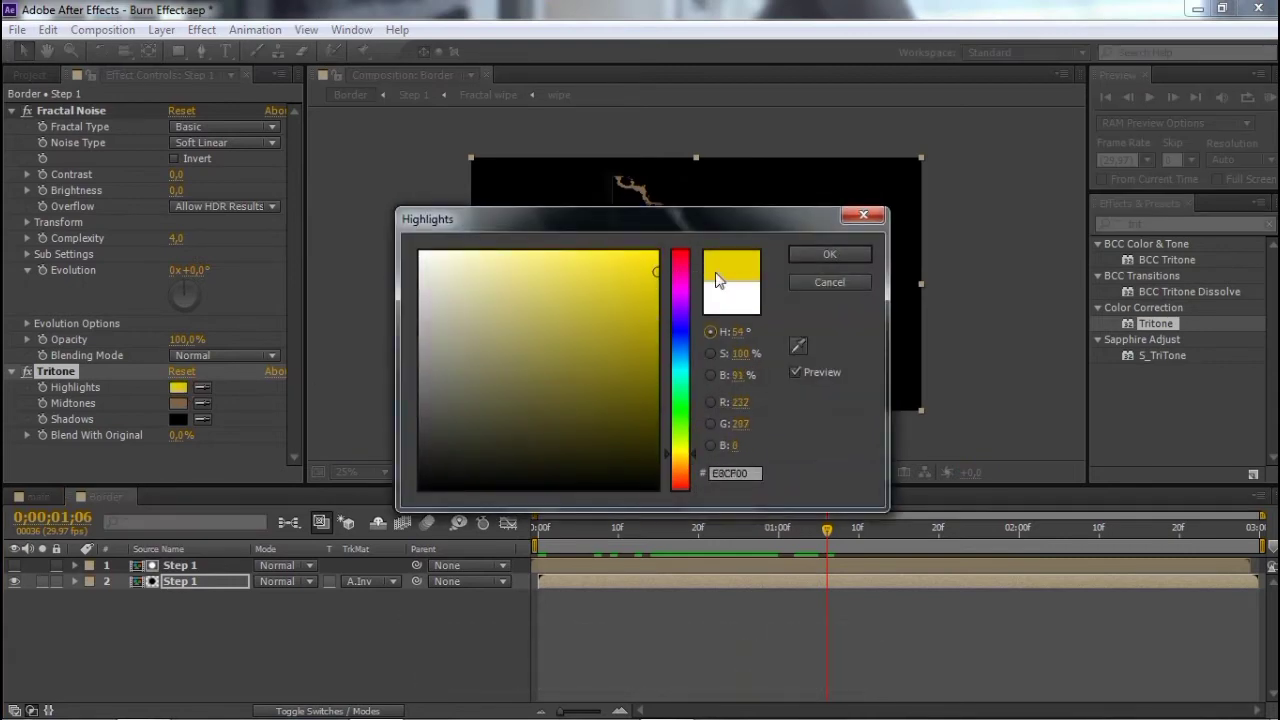
{"action": "left_click", "coordinate": [682, 462]}
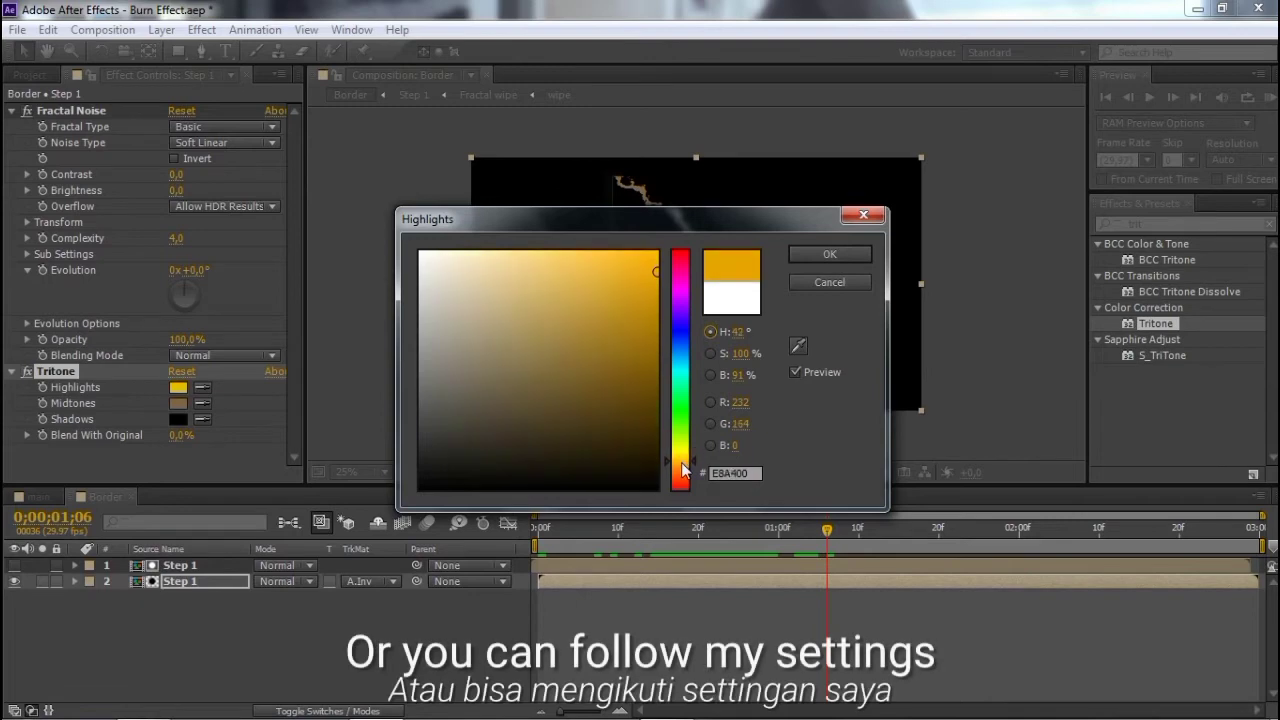
{"action": "left_click_drag", "start_coordinate": [681, 463], "coordinate": [682, 465]}
{"action": "left_click", "coordinate": [800, 254]}
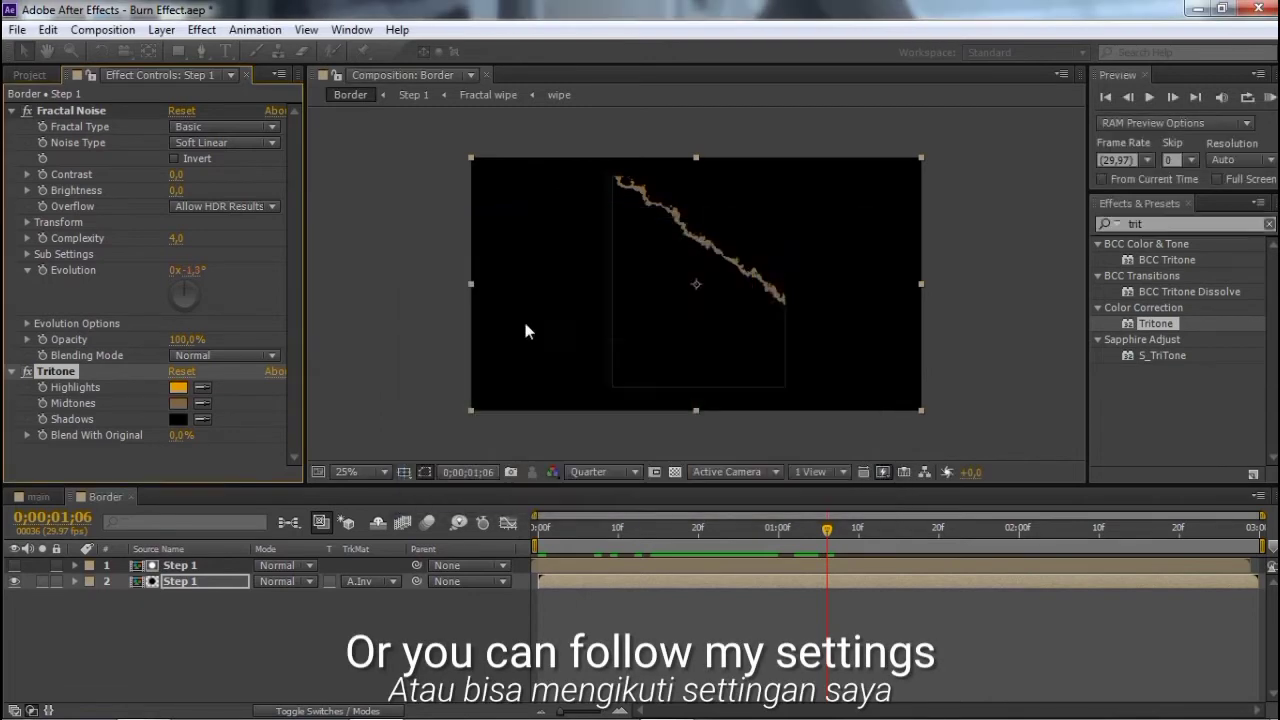
Step: Set the Tritone Midtones color to red, E60000
{"action": "left_click", "coordinate": [177, 405]}
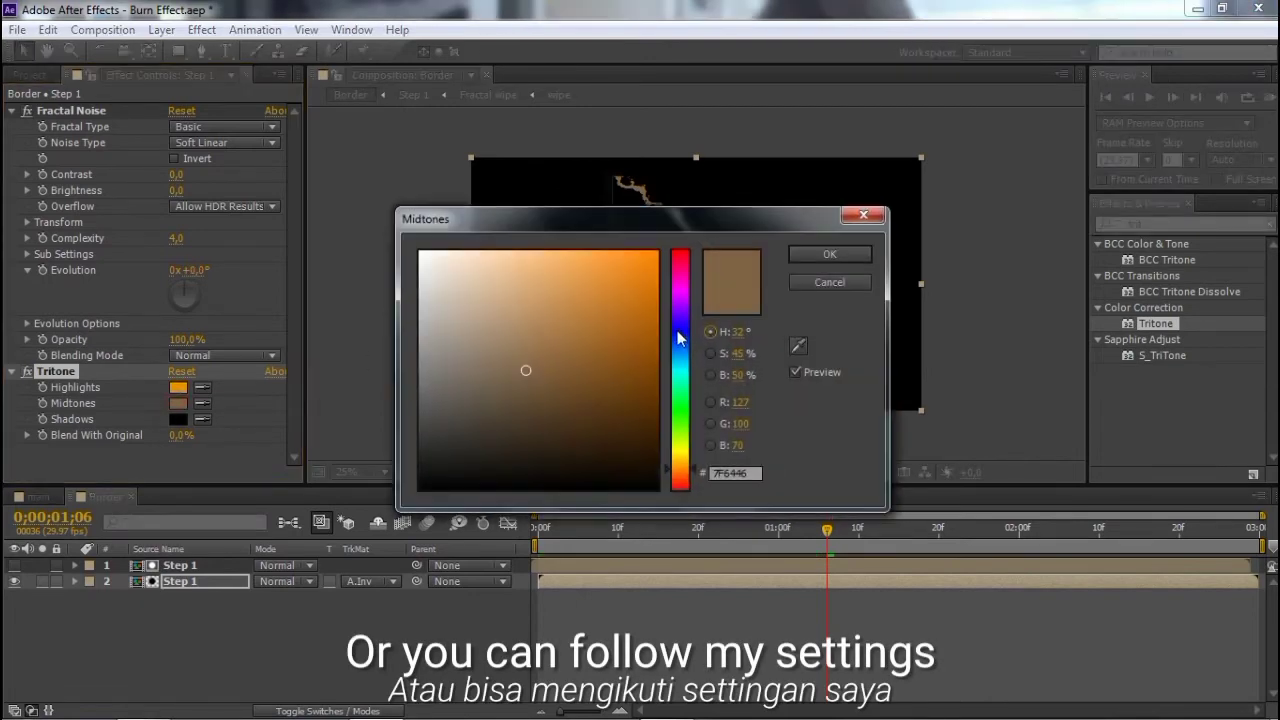
{"action": "left_click_drag", "start_coordinate": [677, 330], "coordinate": [667, 245]}
{"action": "left_click_drag", "start_coordinate": [579, 311], "coordinate": [656, 274]}
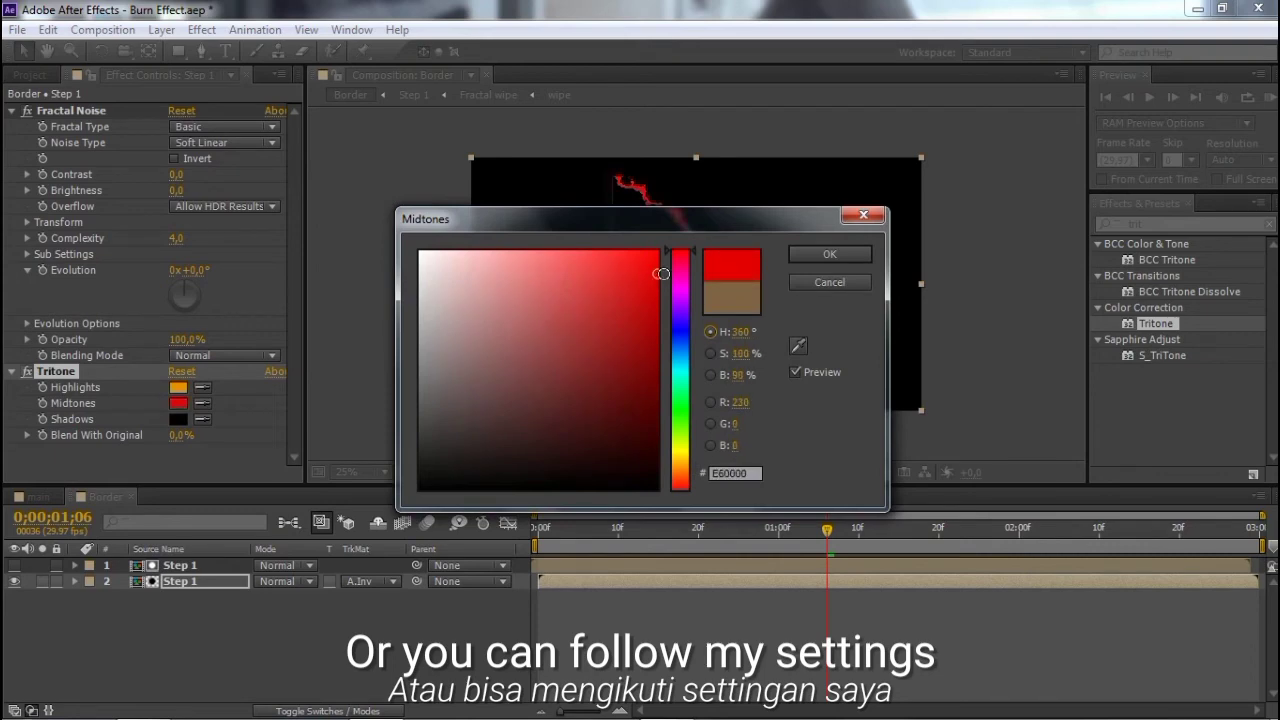
{"action": "left_click", "coordinate": [829, 254]}
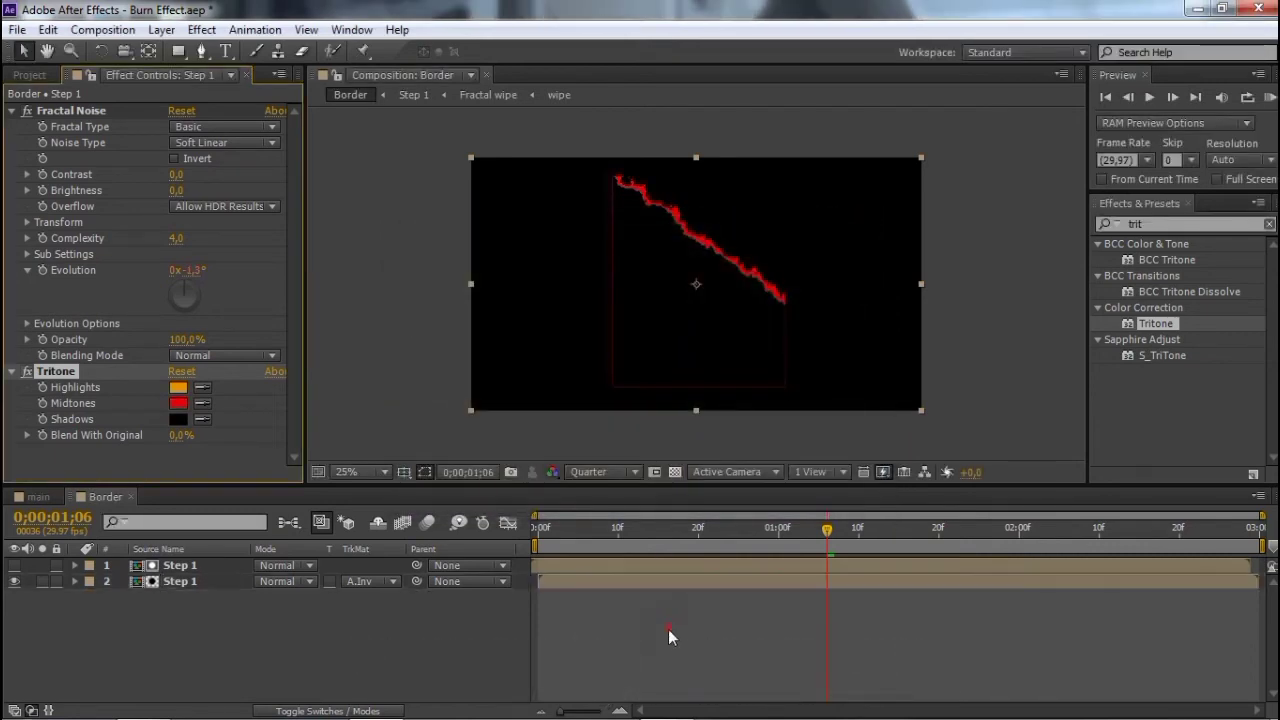
Step: Scrub through the Border composition and run a RAM preview of the colored burn edge
{"action": "left_click", "coordinate": [595, 528]}
{"action": "mouse_move", "coordinate": [608, 523]}
{"action": "left_mouse_down"}
{"action": "mouse_move", "coordinate": [922, 566]}
{"action": "mouse_move", "coordinate": [1081, 568]}
{"action": "mouse_move", "coordinate": [1024, 585]}
{"action": "mouse_move", "coordinate": [1250, 574]}
{"action": "left_mouse_up"}
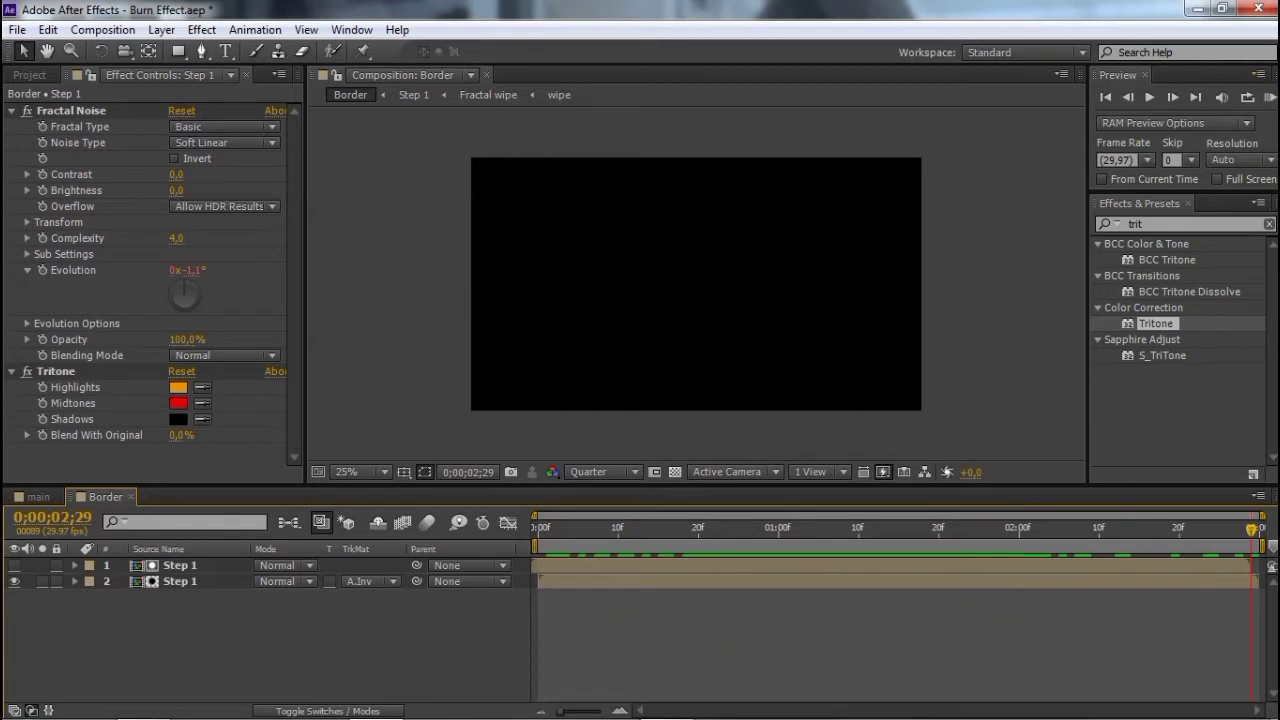
{"action": "left_click", "coordinate": [1270, 97]}
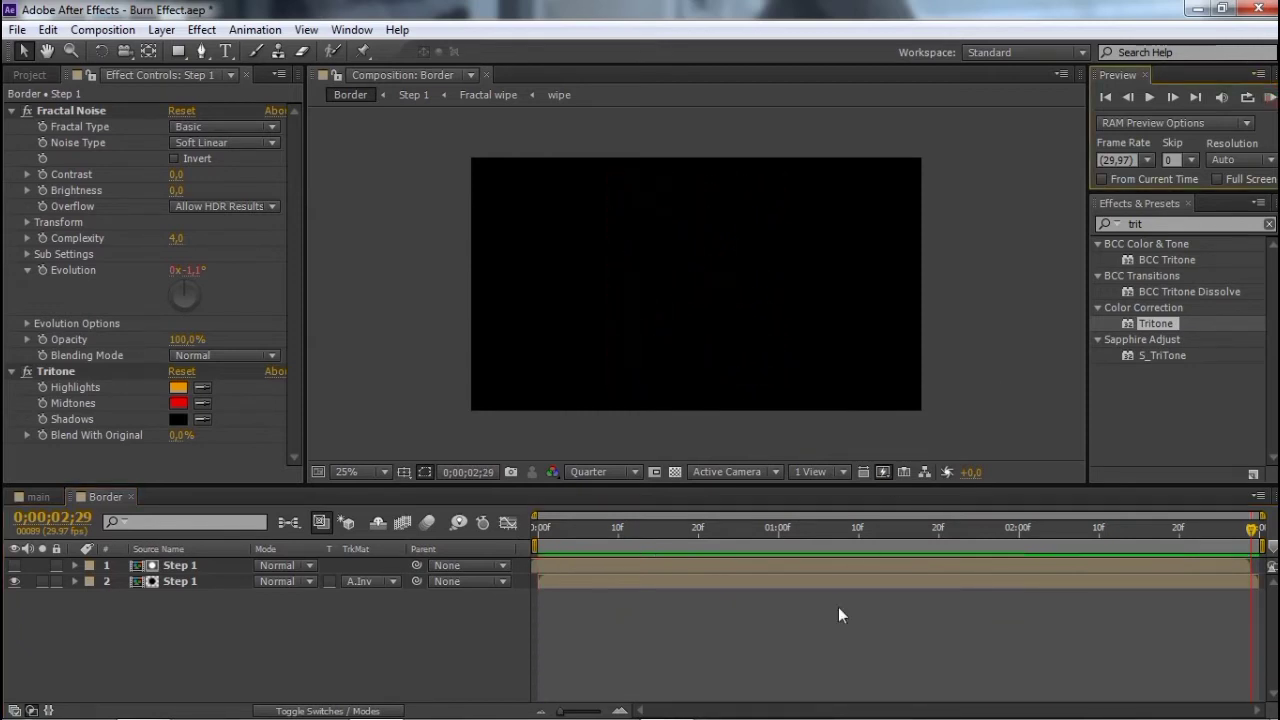
{"action": "left_click", "coordinate": [806, 662]}
Step: Reopen the main composition and add the Border composition above the Step 1 layer
{"action": "left_click", "coordinate": [37, 76]}
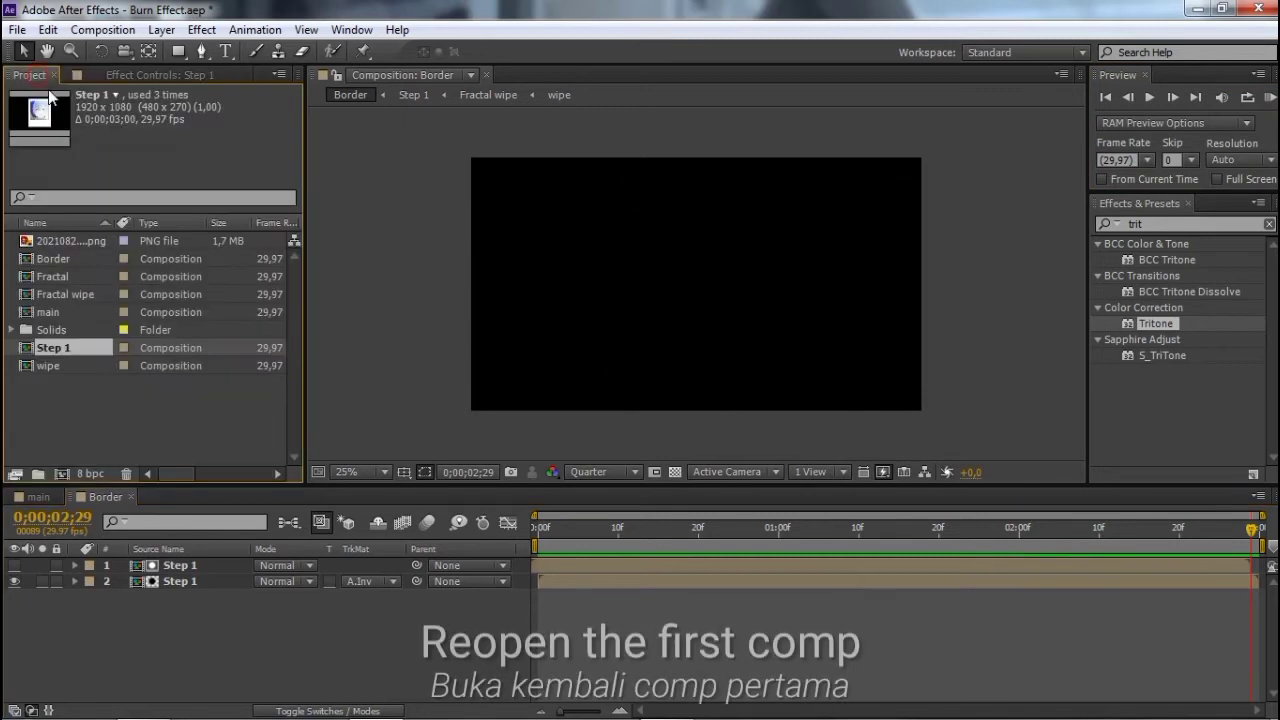
{"action": "left_click", "coordinate": [38, 497]}
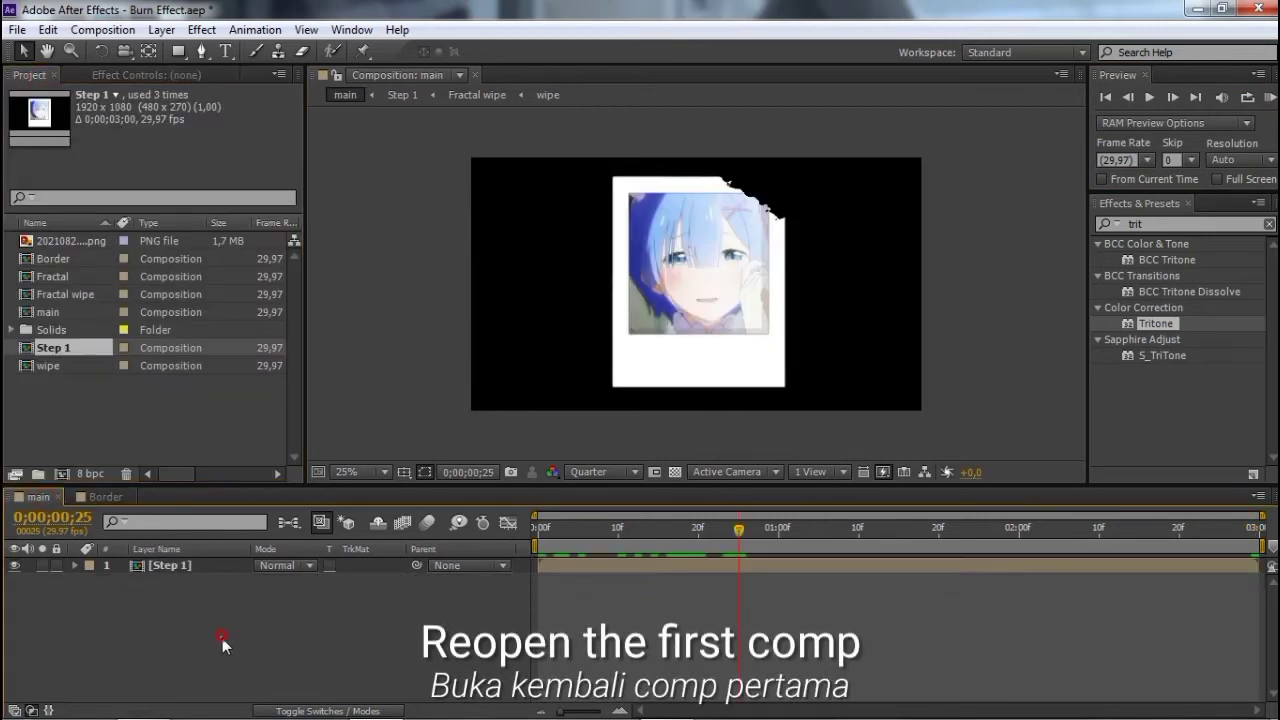
{"action": "left_click_drag", "start_coordinate": [66, 256], "coordinate": [311, 594]}
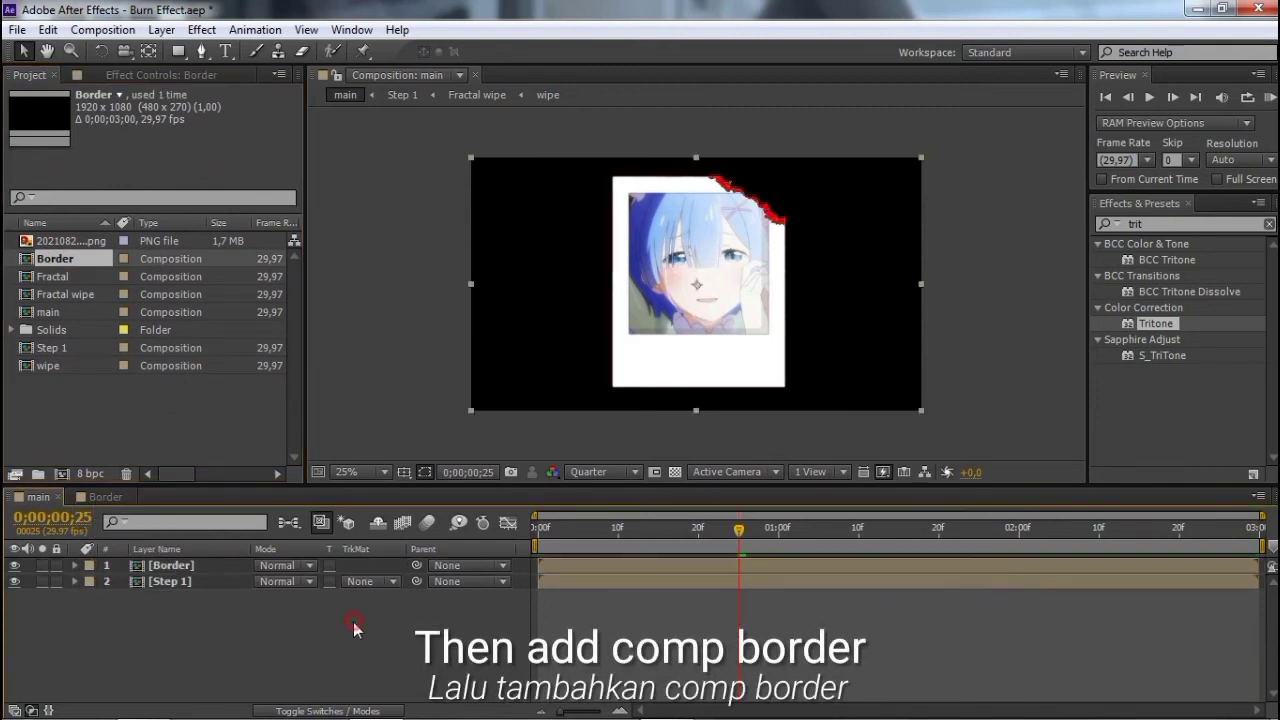
{"action": "left_click", "coordinate": [353, 622]}
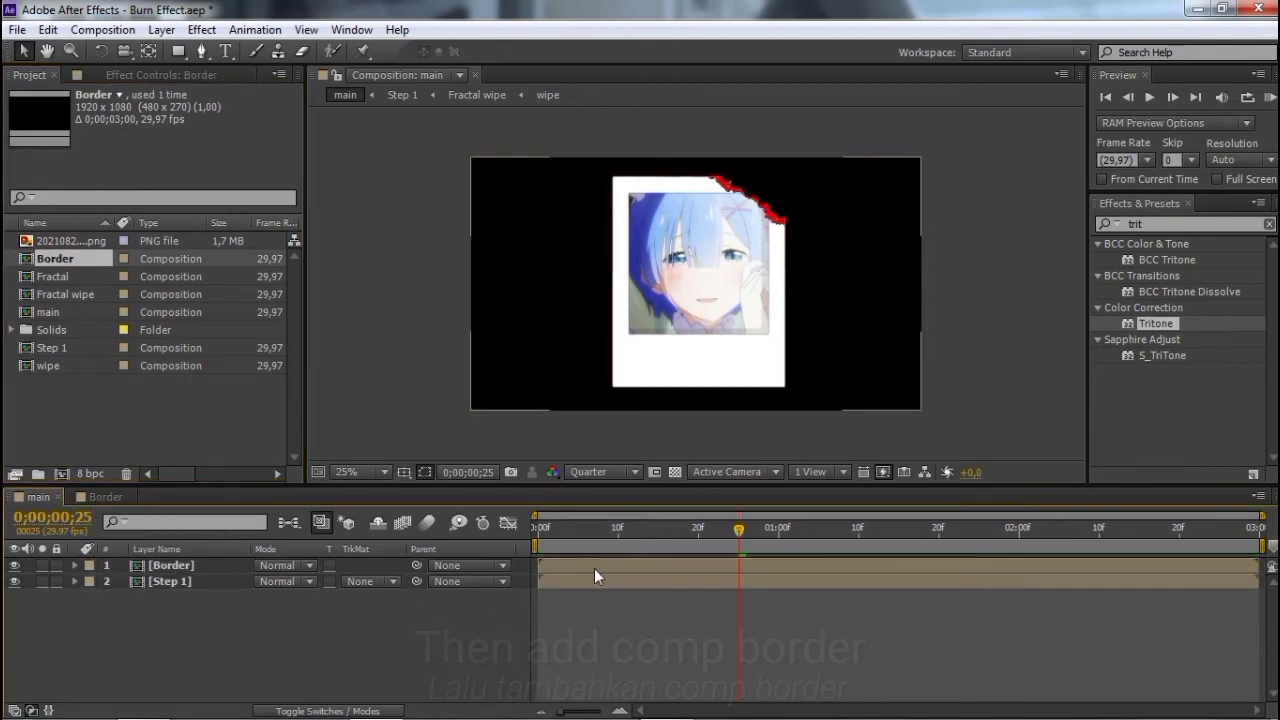
Step: Shift the Border layer one frame later in the main composition and preview the burn animation
{"action": "left_click_drag", "start_coordinate": [594, 568], "coordinate": [601, 573]}
{"action": "mouse_move", "coordinate": [554, 522]}
{"action": "left_mouse_down"}
{"action": "mouse_move", "coordinate": [543, 527]}
{"action": "mouse_move", "coordinate": [582, 555]}
{"action": "mouse_move", "coordinate": [850, 632]}
{"action": "mouse_move", "coordinate": [1135, 638]}
{"action": "mouse_move", "coordinate": [708, 632]}
{"action": "left_mouse_up"}
{"action": "key", "text": "space"}
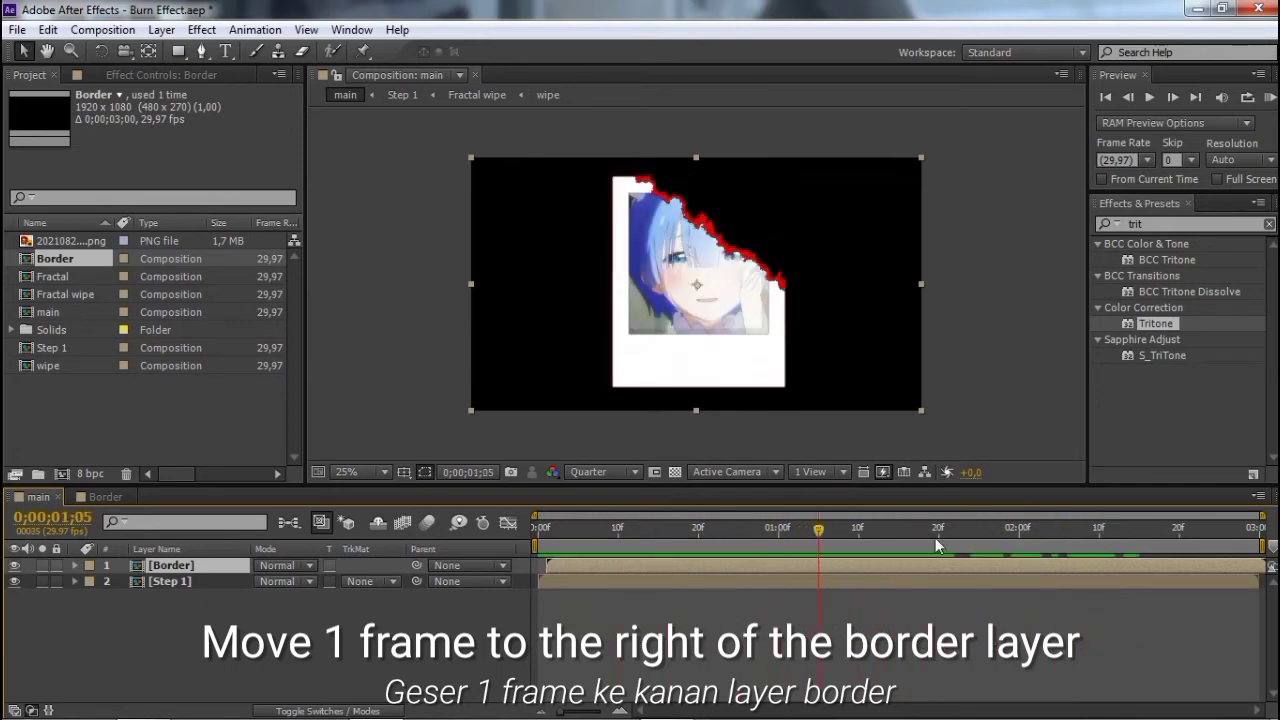
{"action": "left_click", "coordinate": [1270, 97]}
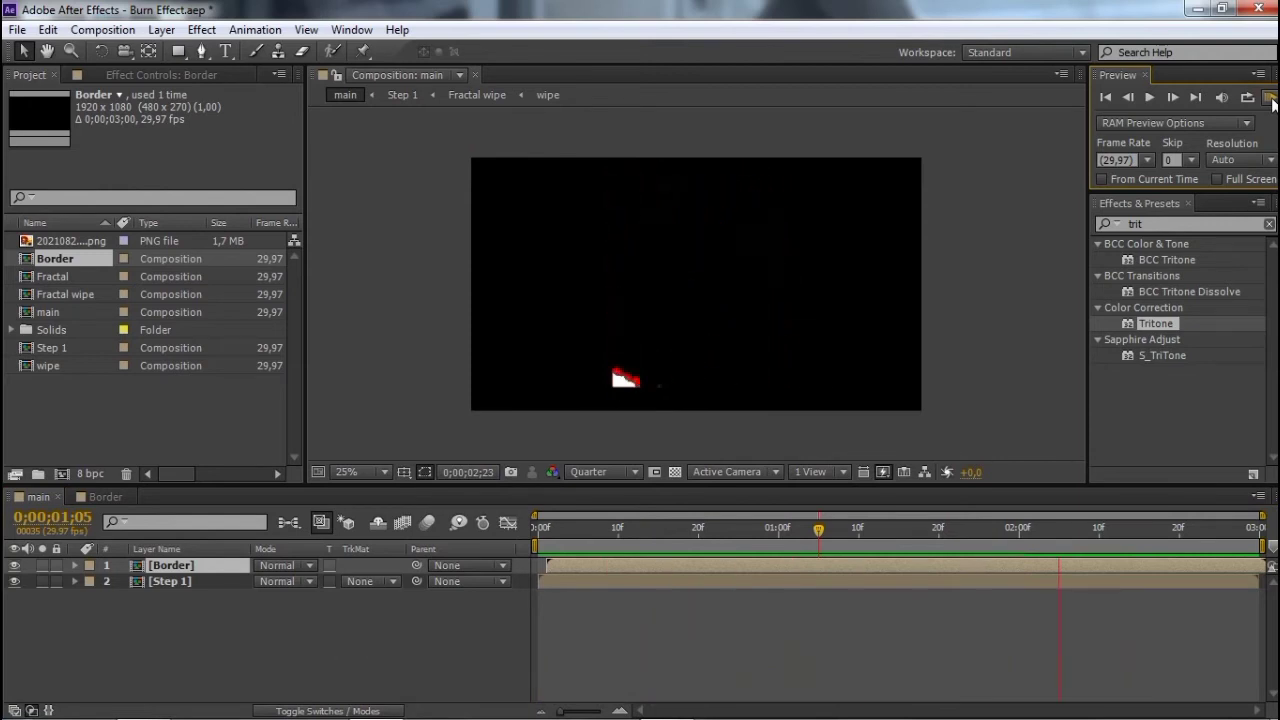
{"action": "left_click", "coordinate": [1060, 390]}
Step: Create a white 1920 x 1080 px solid layer named Particular in the main composition
{"action": "right_click", "coordinate": [393, 665]}
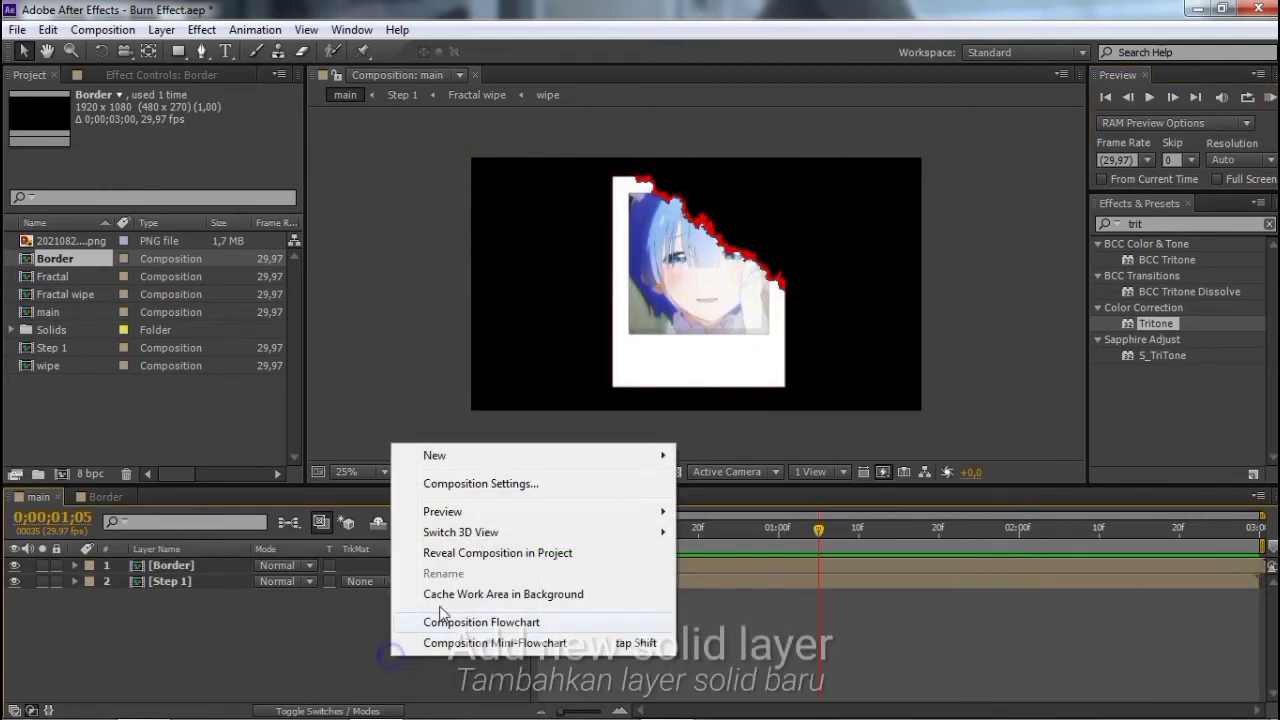
{"action": "mouse_move", "coordinate": [563, 457]}
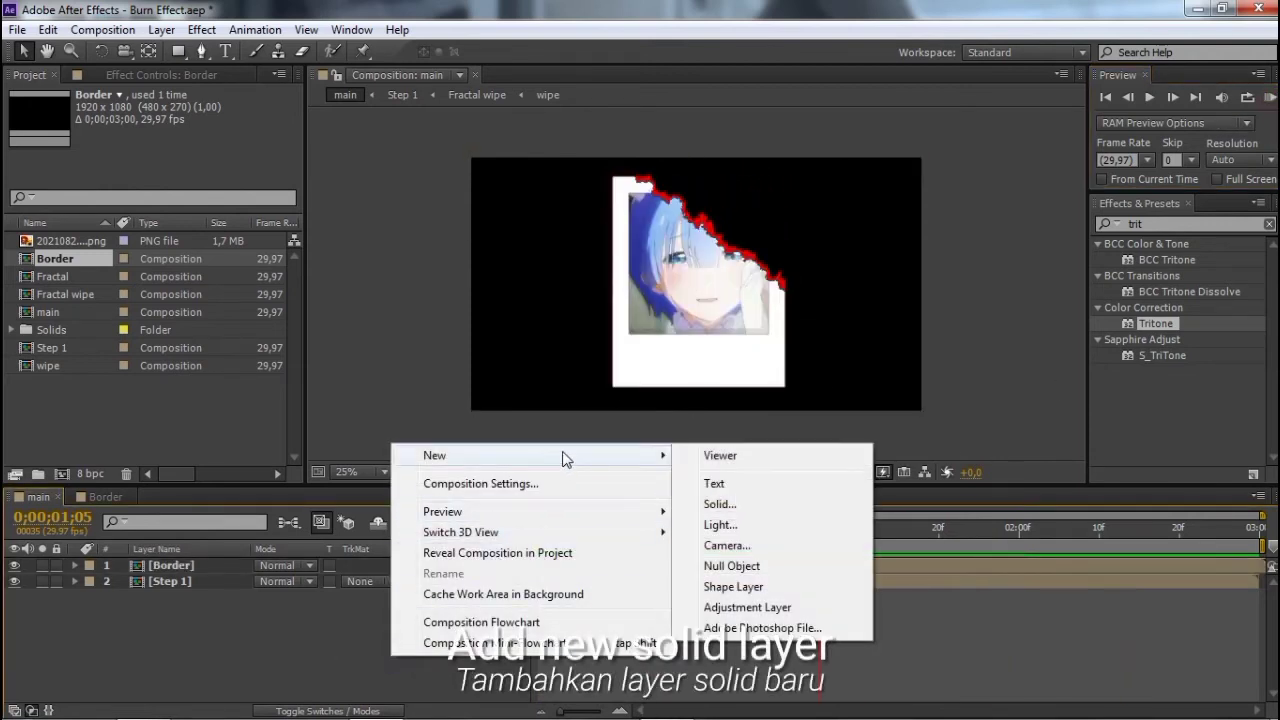
{"action": "left_click", "coordinate": [748, 505]}
{"action": "type", "text": "P"}
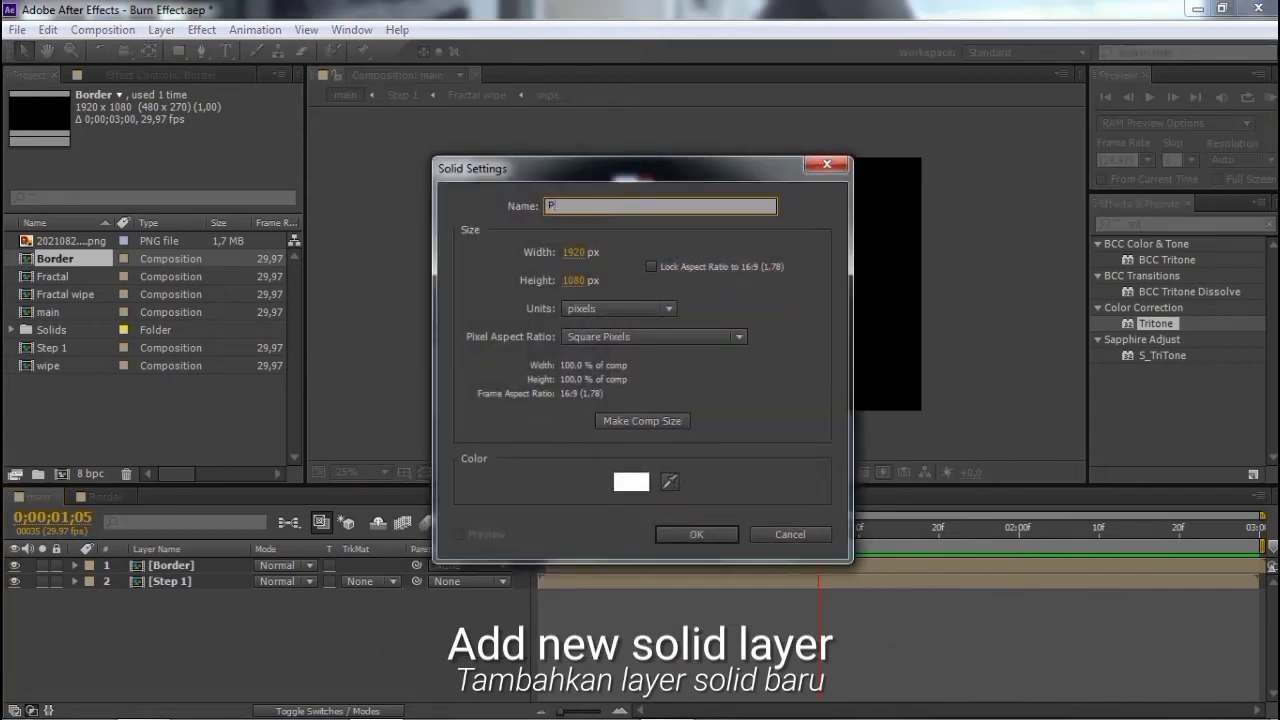
{"action": "type", "text": "arti"}
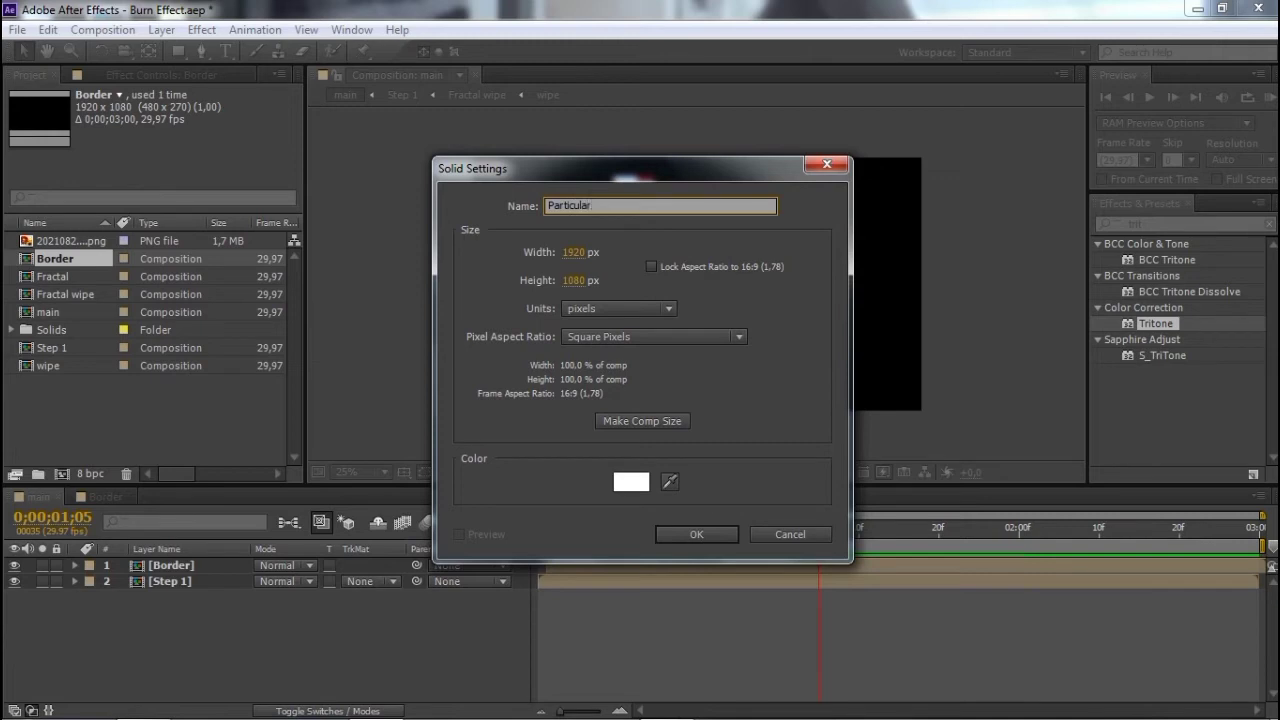
{"action": "type", "text": "cular"}
{"action": "key", "text": "Return"}
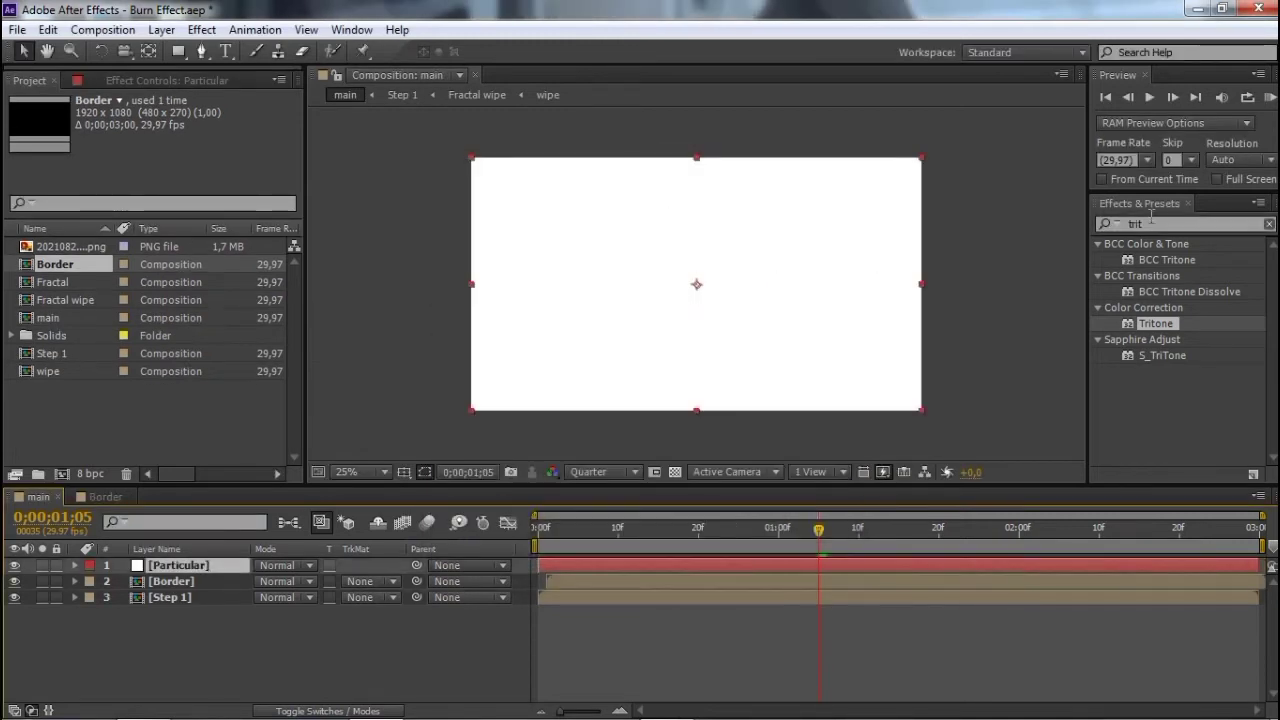
Step: Apply the Trapcode Particular effect to the Particular solid
{"action": "left_click", "coordinate": [1121, 226]}
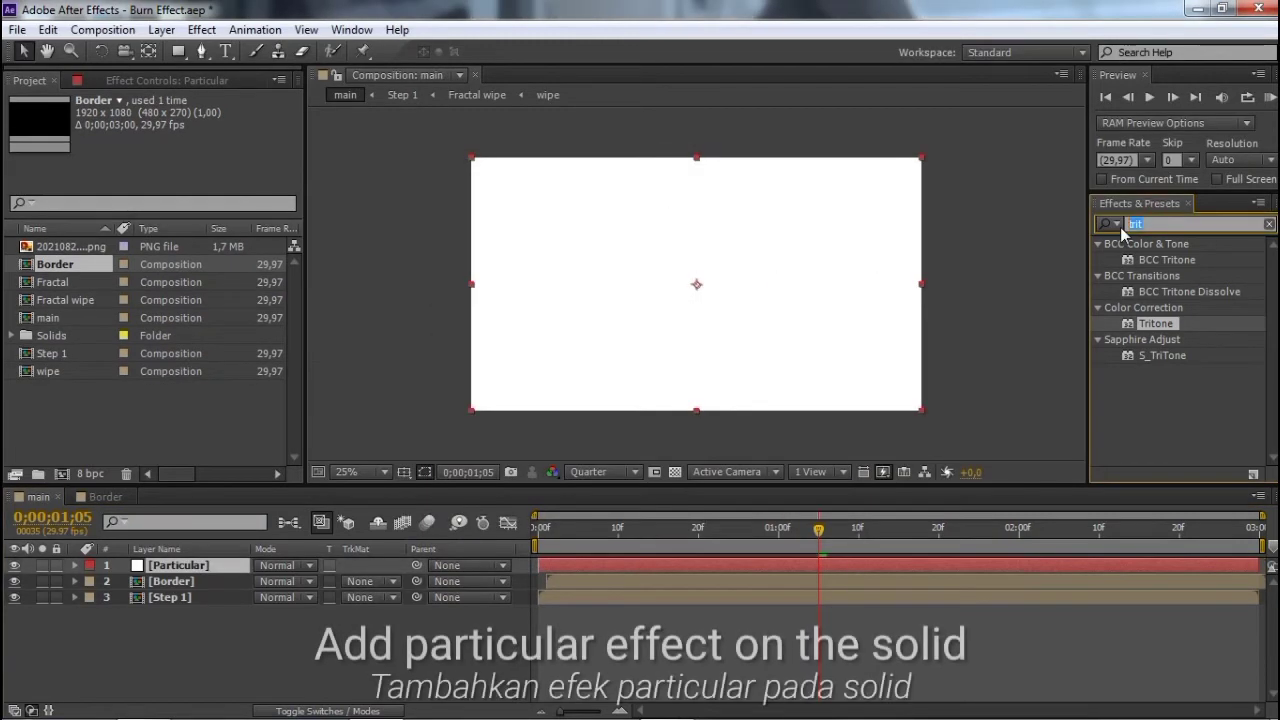
{"action": "type", "text": "part"}
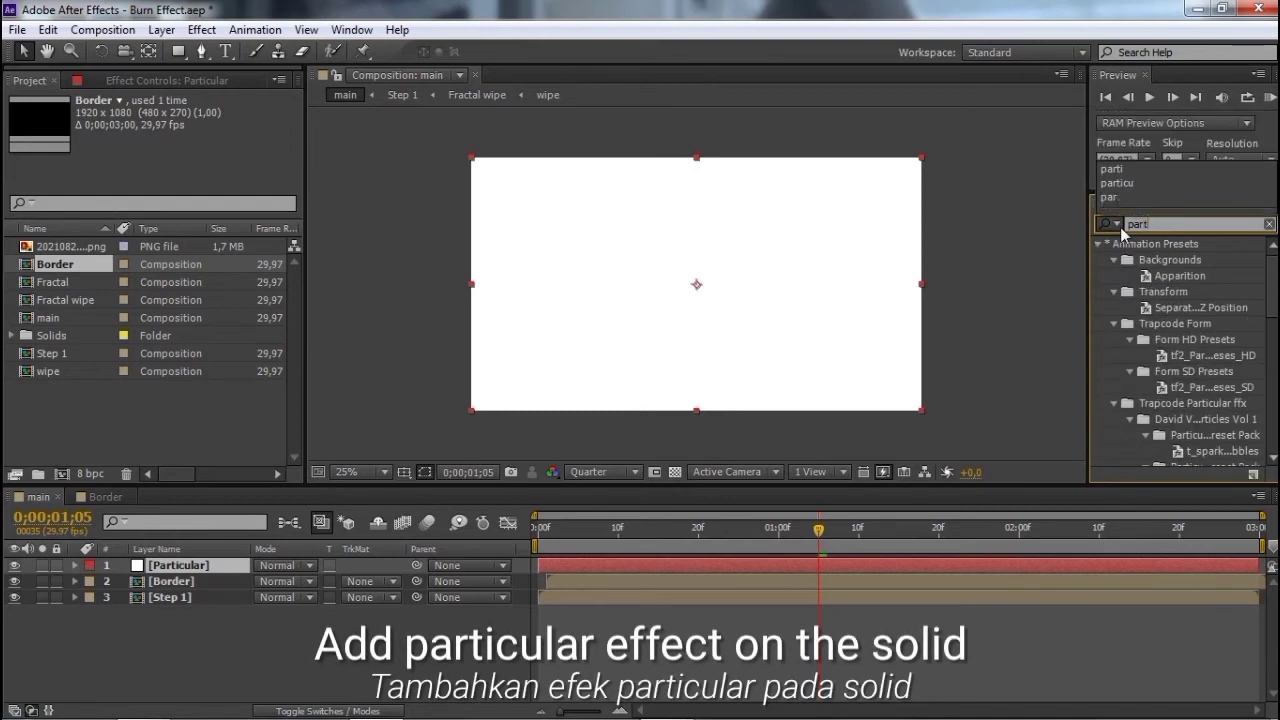
{"action": "type", "text": "icular"}
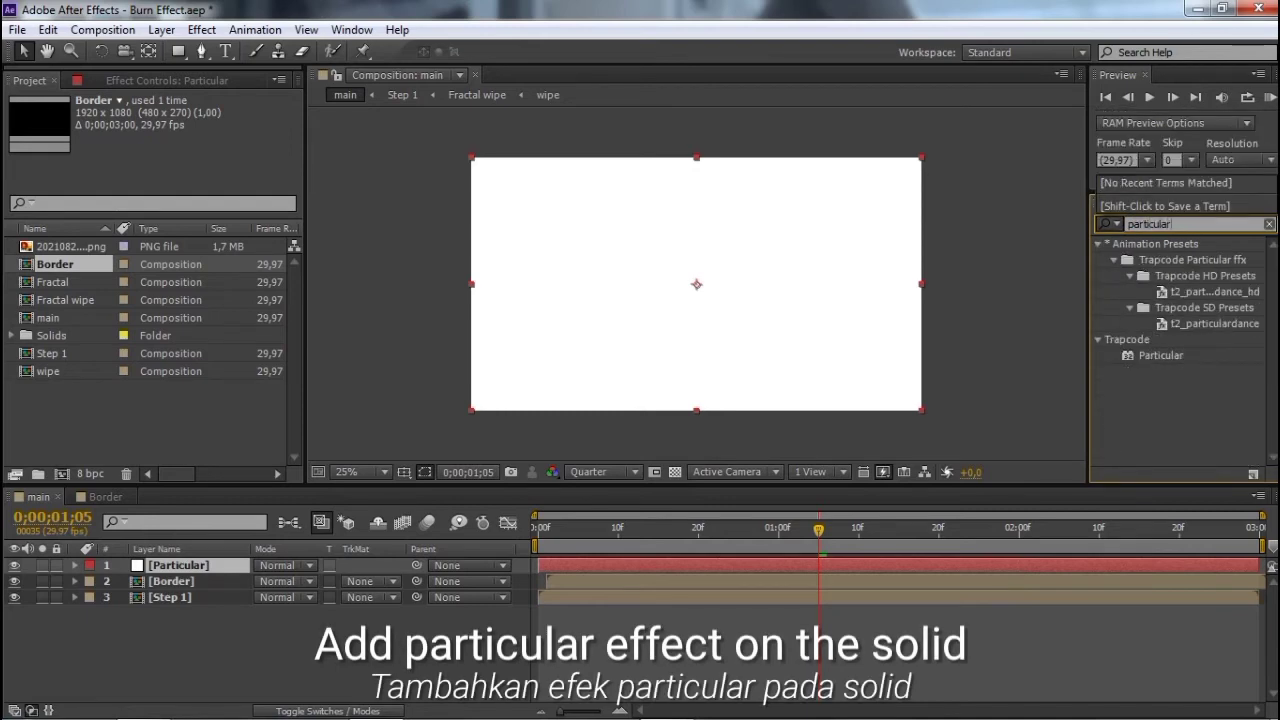
{"action": "left_click", "coordinate": [937, 563]}
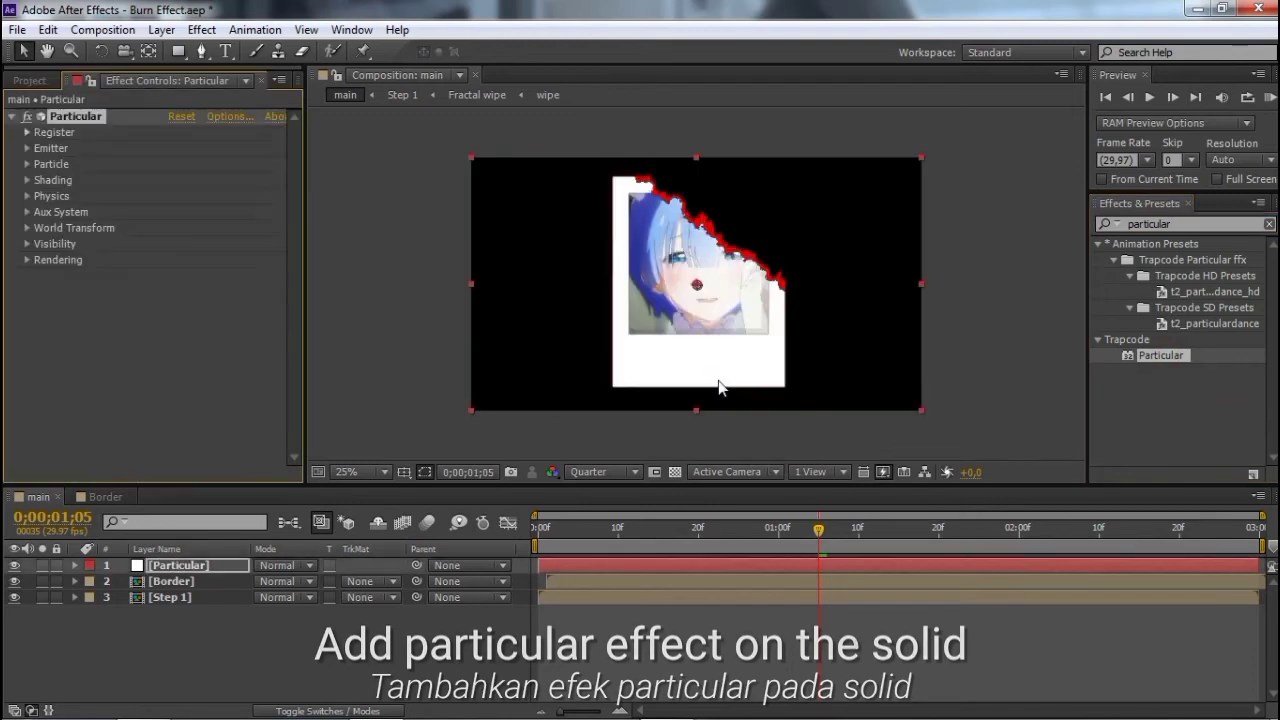
Step: Set the Emitter Type of the Particular effect to Layer
{"action": "left_click", "coordinate": [27, 148]}
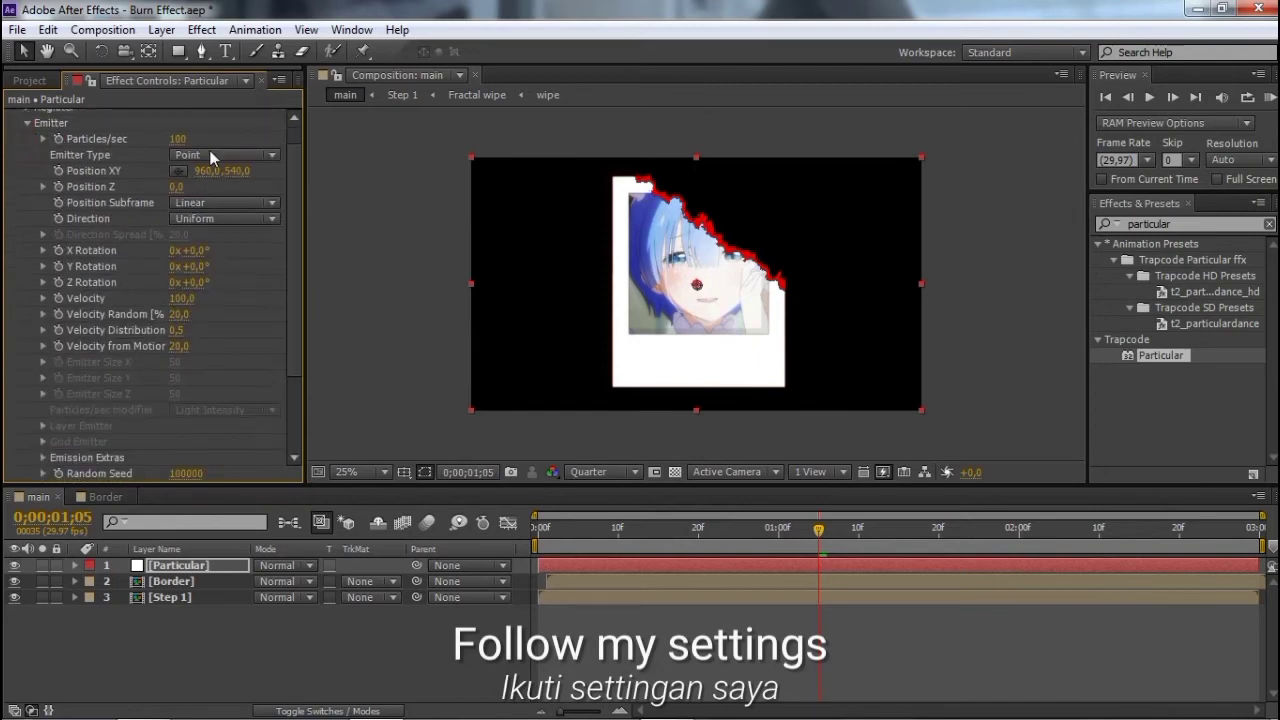
{"action": "left_click", "coordinate": [212, 157]}
{"action": "left_click", "coordinate": [180, 275]}
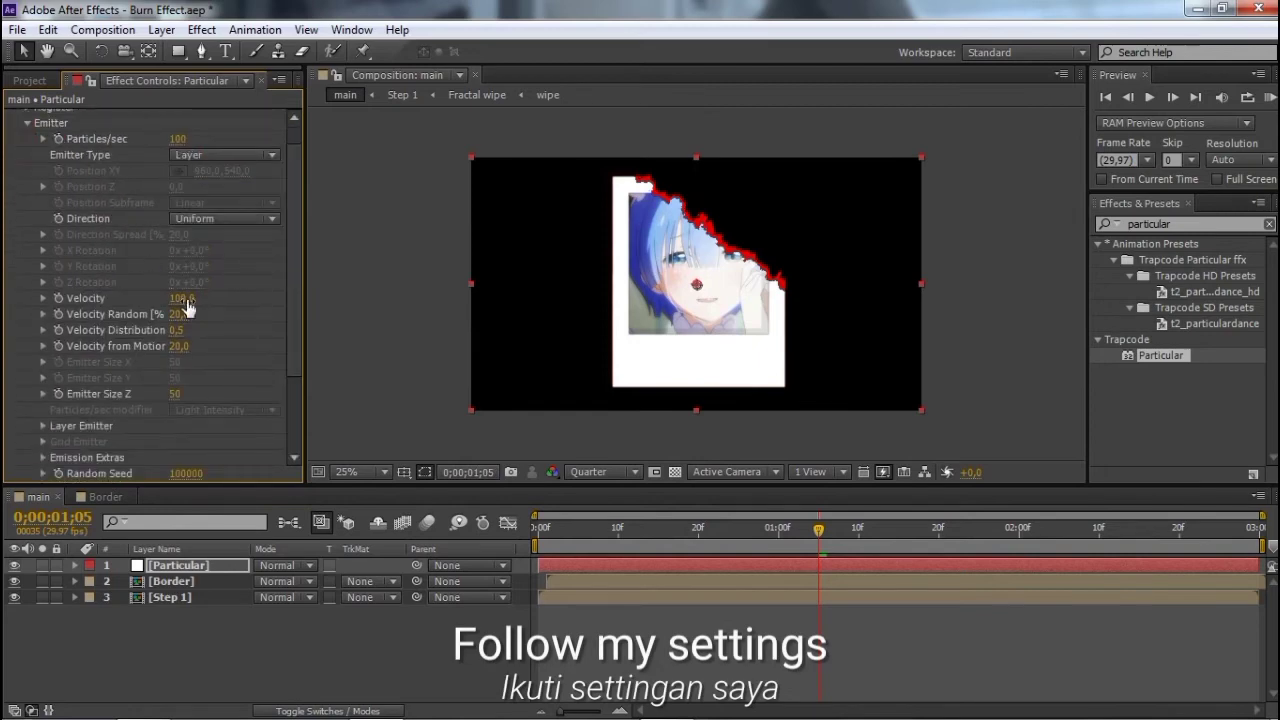
Step: Make the Border layer 3D and return to the Particular layer's effect settings
{"action": "left_click", "coordinate": [374, 643]}
{"action": "left_click", "coordinate": [202, 581]}
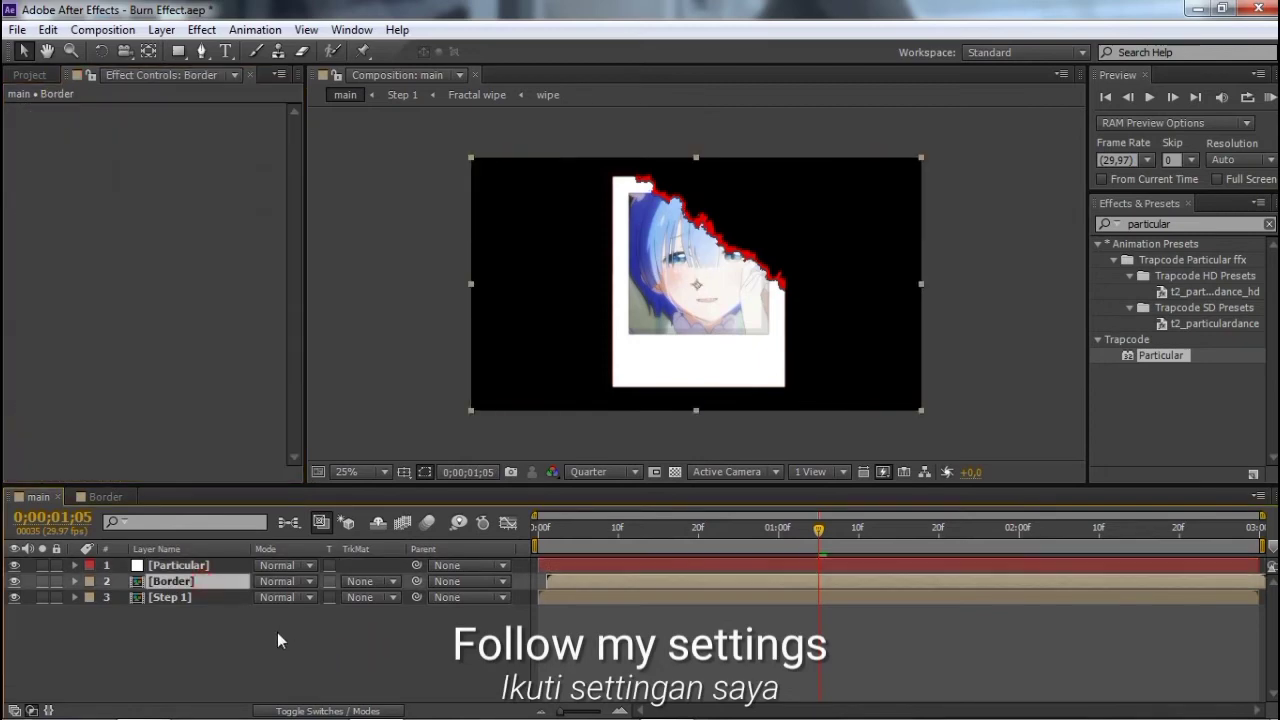
{"action": "left_click", "coordinate": [350, 711]}
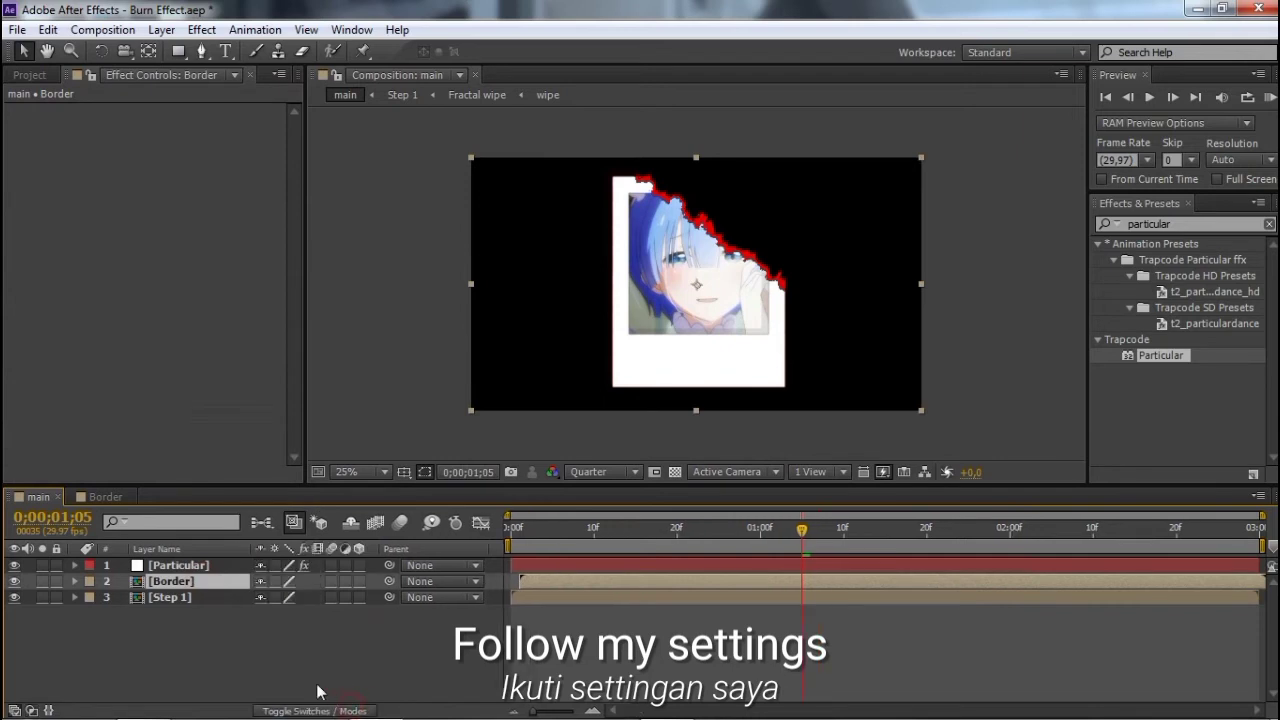
{"action": "left_click", "coordinate": [357, 581]}
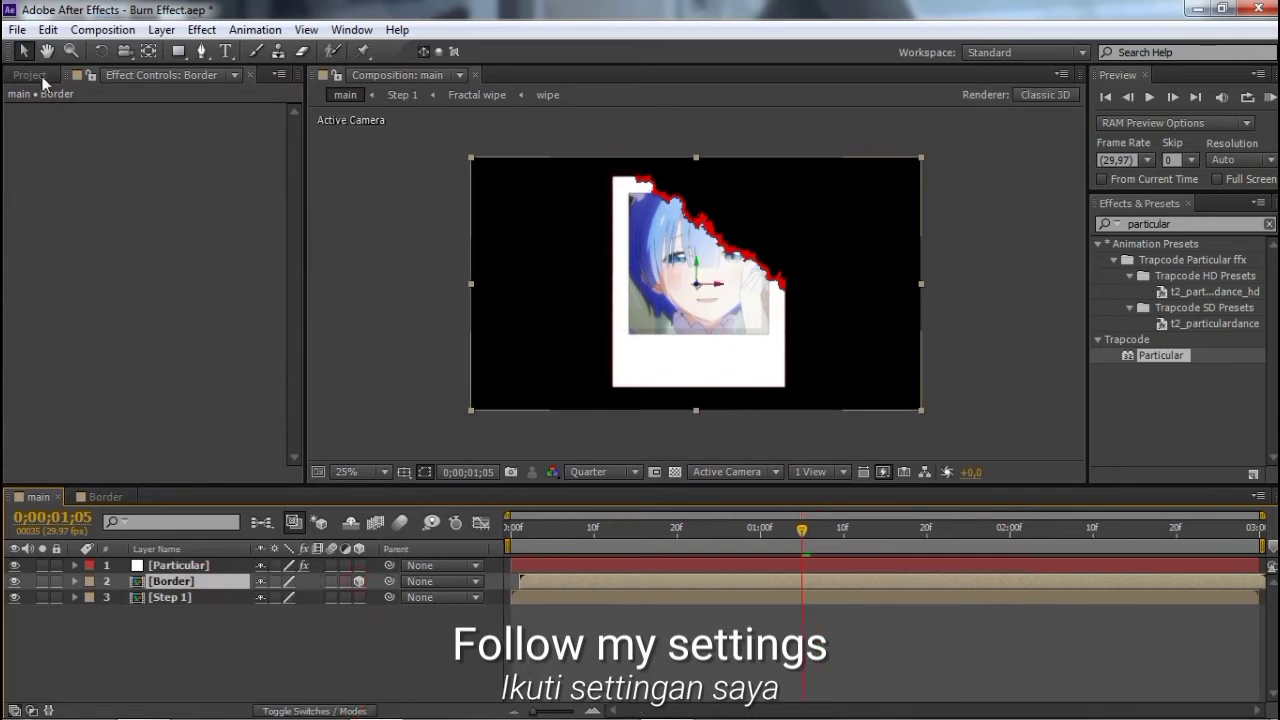
{"action": "left_click", "coordinate": [30, 75]}
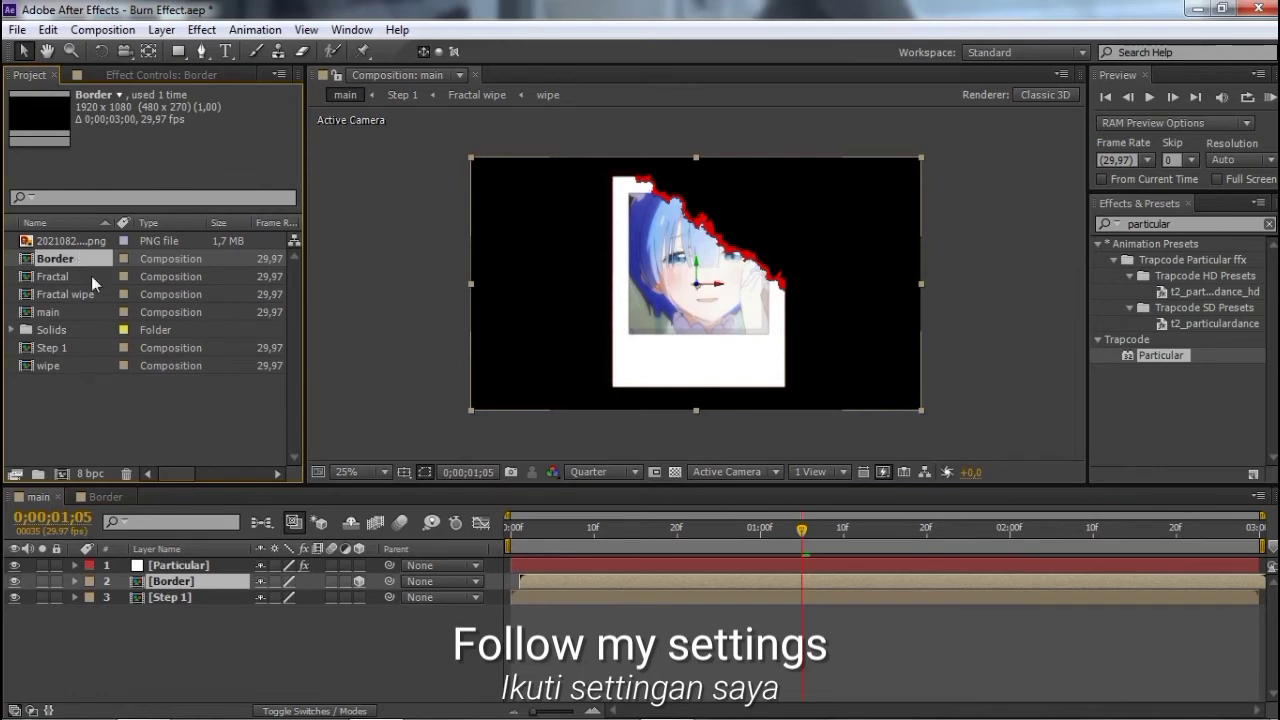
{"action": "left_click", "coordinate": [185, 565]}
{"action": "left_click", "coordinate": [160, 76]}
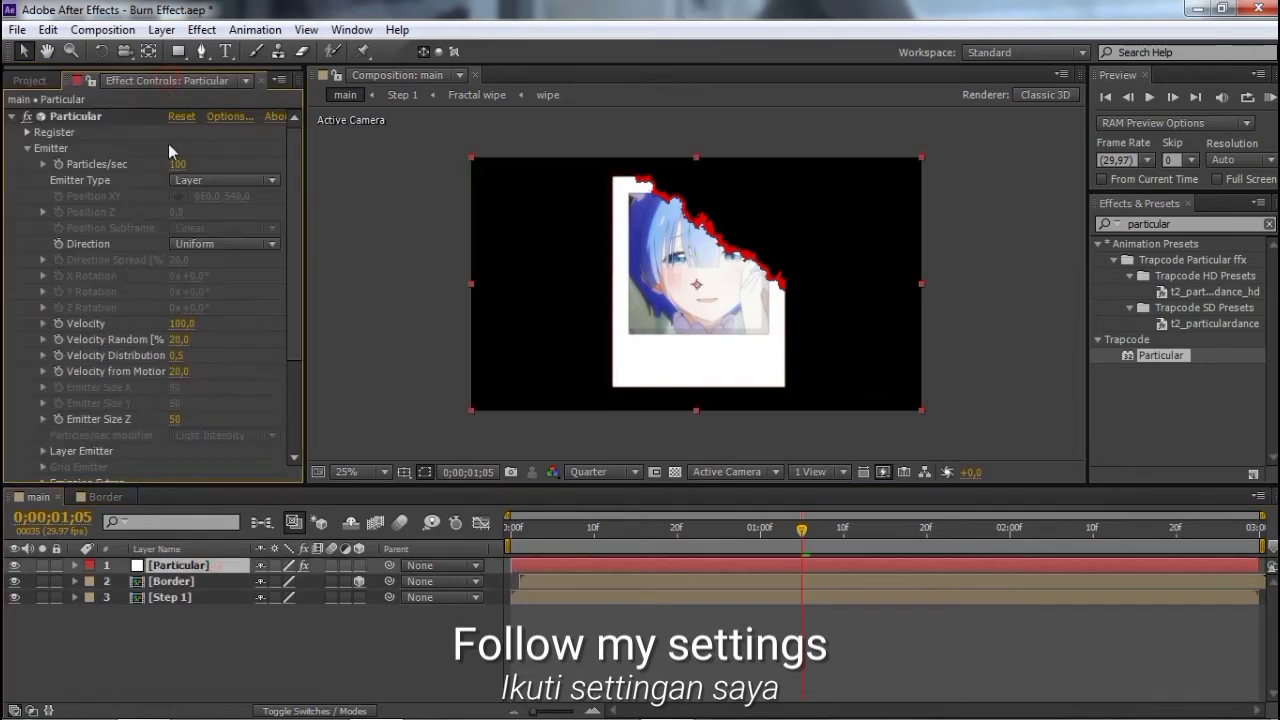
Step: Set the Layer Emitter's source layer to Border in the Particular effect
{"action": "scroll", "coordinate": [208, 417], "scroll_direction": "down", "scroll_amount": 2}
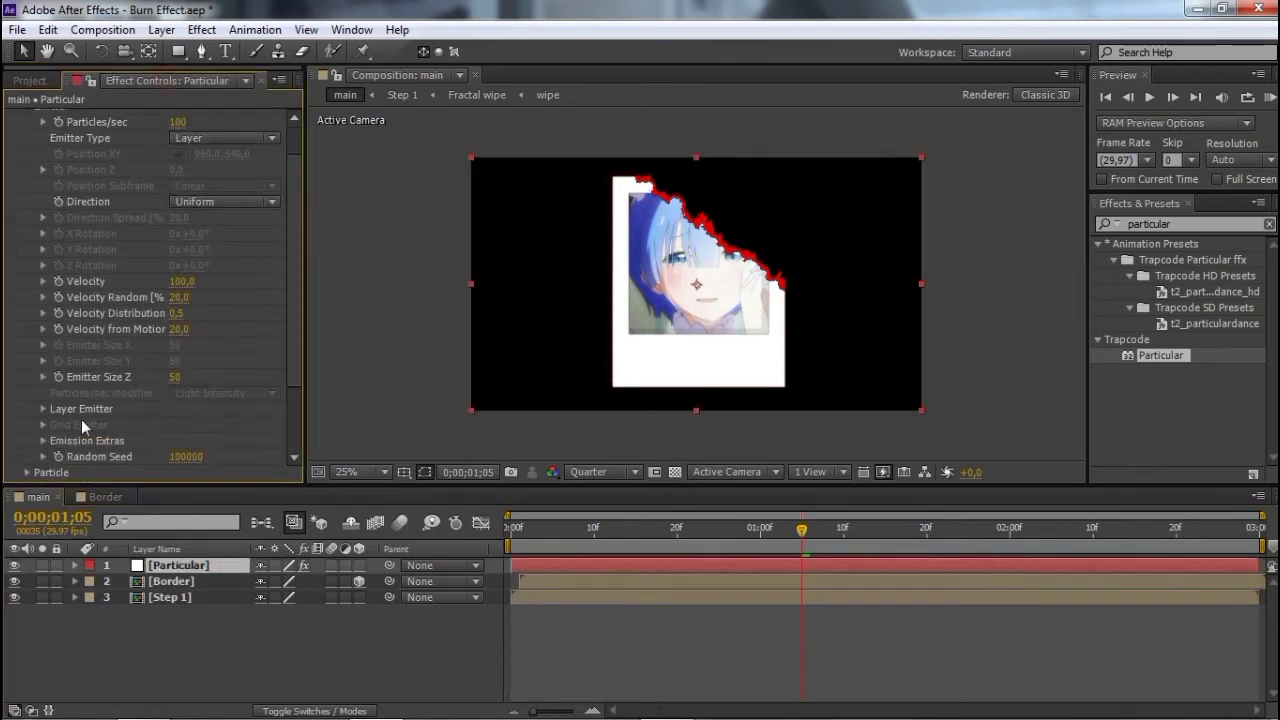
{"action": "left_click", "coordinate": [44, 410]}
{"action": "scroll", "coordinate": [248, 406], "scroll_direction": "down", "scroll_amount": 2}
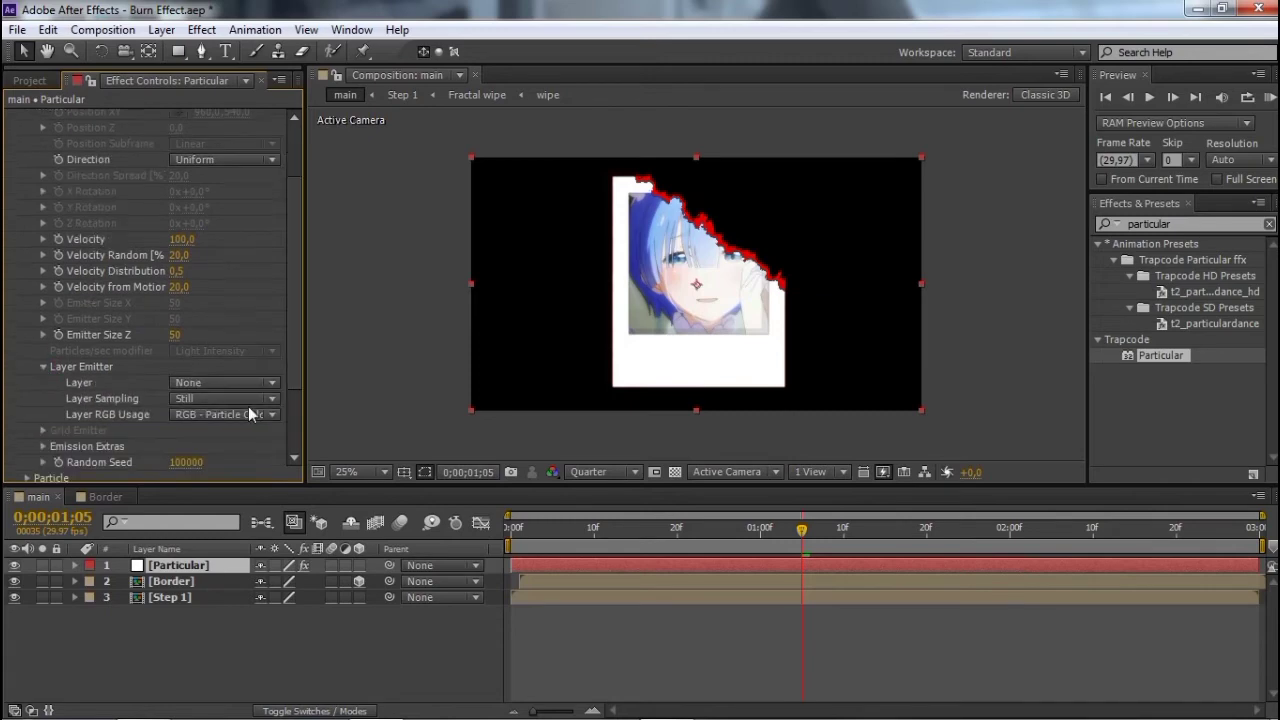
{"action": "left_click", "coordinate": [221, 384]}
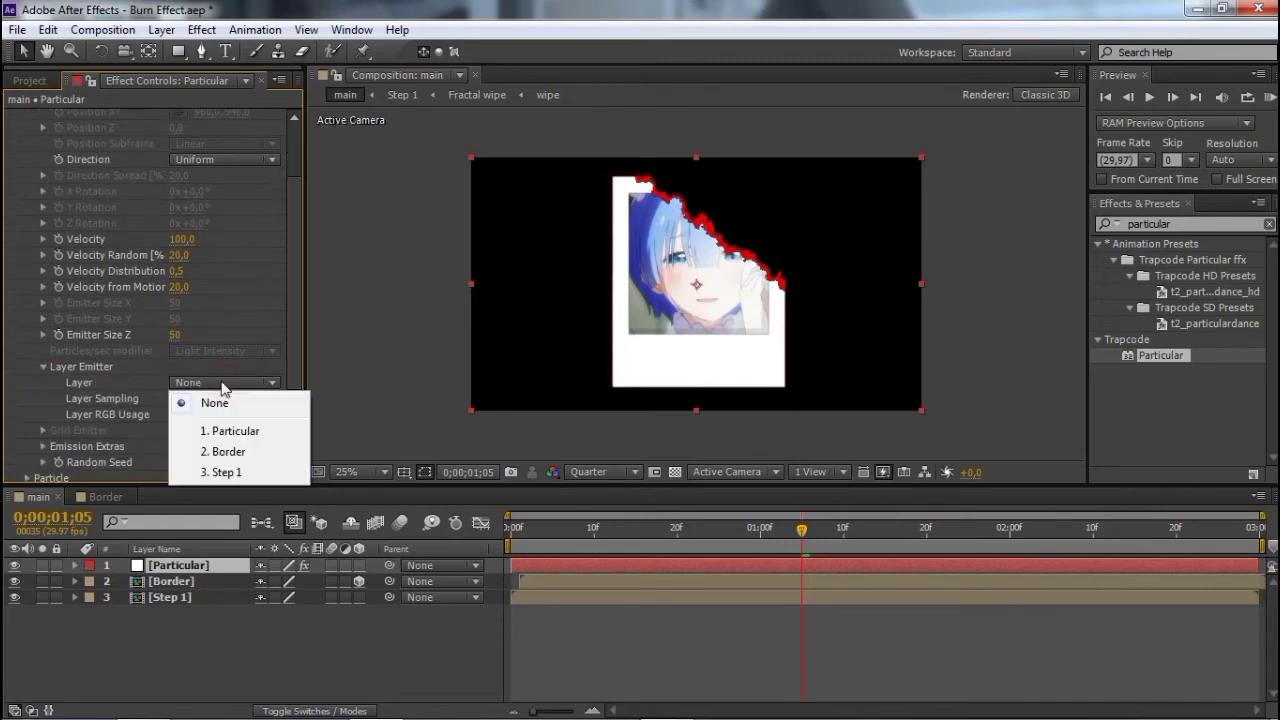
{"action": "left_click", "coordinate": [239, 452]}
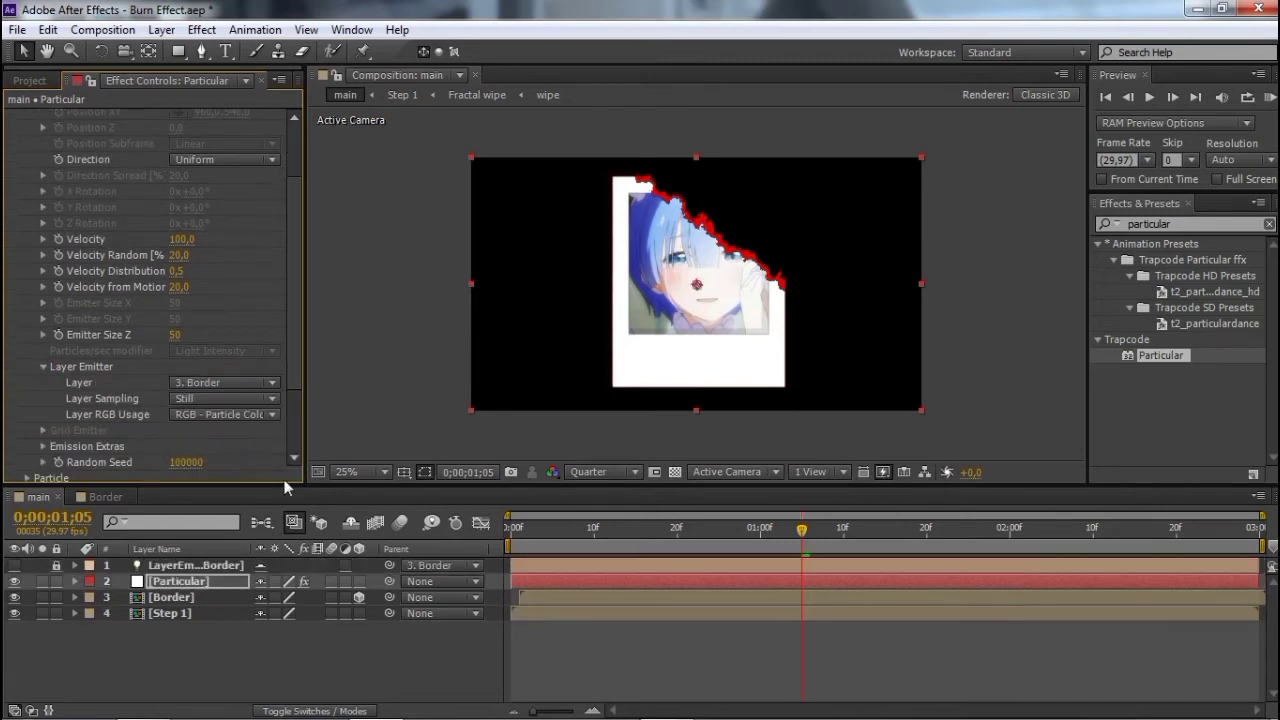
Step: Set the emitter's Particles/sec to 9000 and collapse the Emitter settings
{"action": "scroll", "coordinate": [163, 400], "scroll_direction": "up", "scroll_amount": 4}
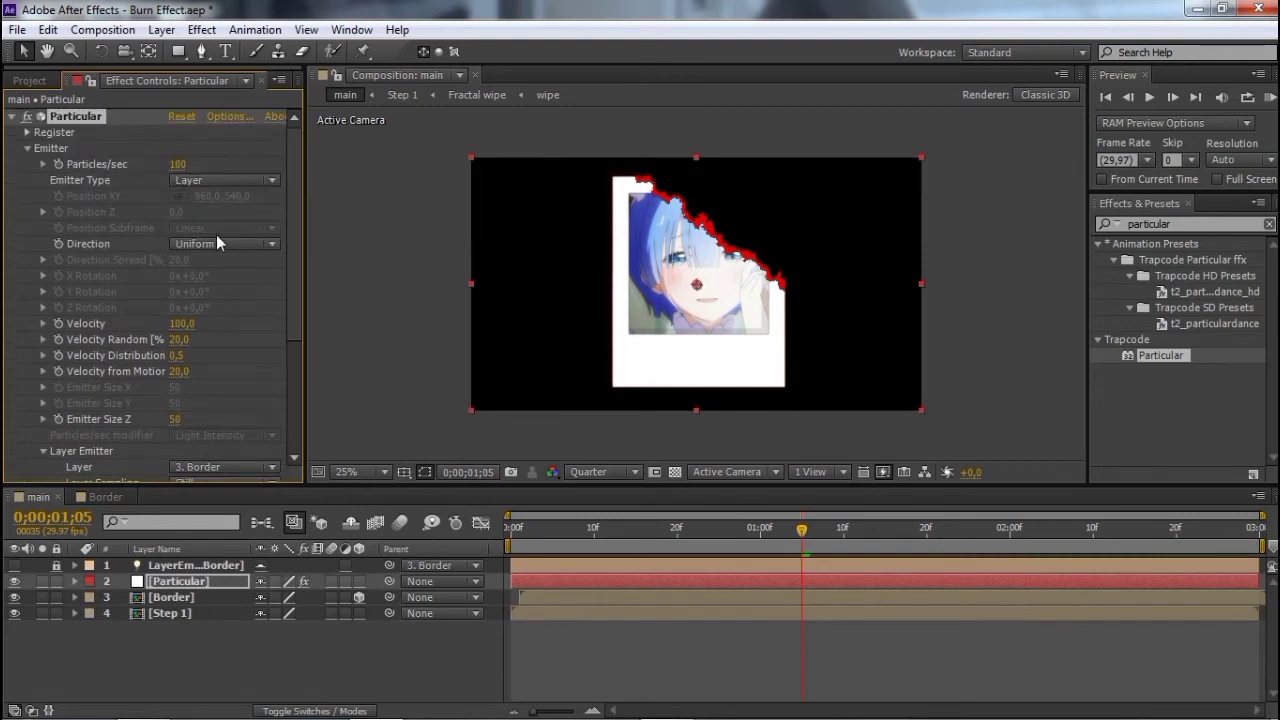
{"action": "left_click", "coordinate": [178, 164]}
{"action": "type", "text": "90"}
{"action": "key", "text": "Return"}
{"action": "left_click", "coordinate": [27, 148]}
Step: Set the particle Life to 2 seconds and the Particle Type to Cloudlet
{"action": "left_click", "coordinate": [27, 164]}
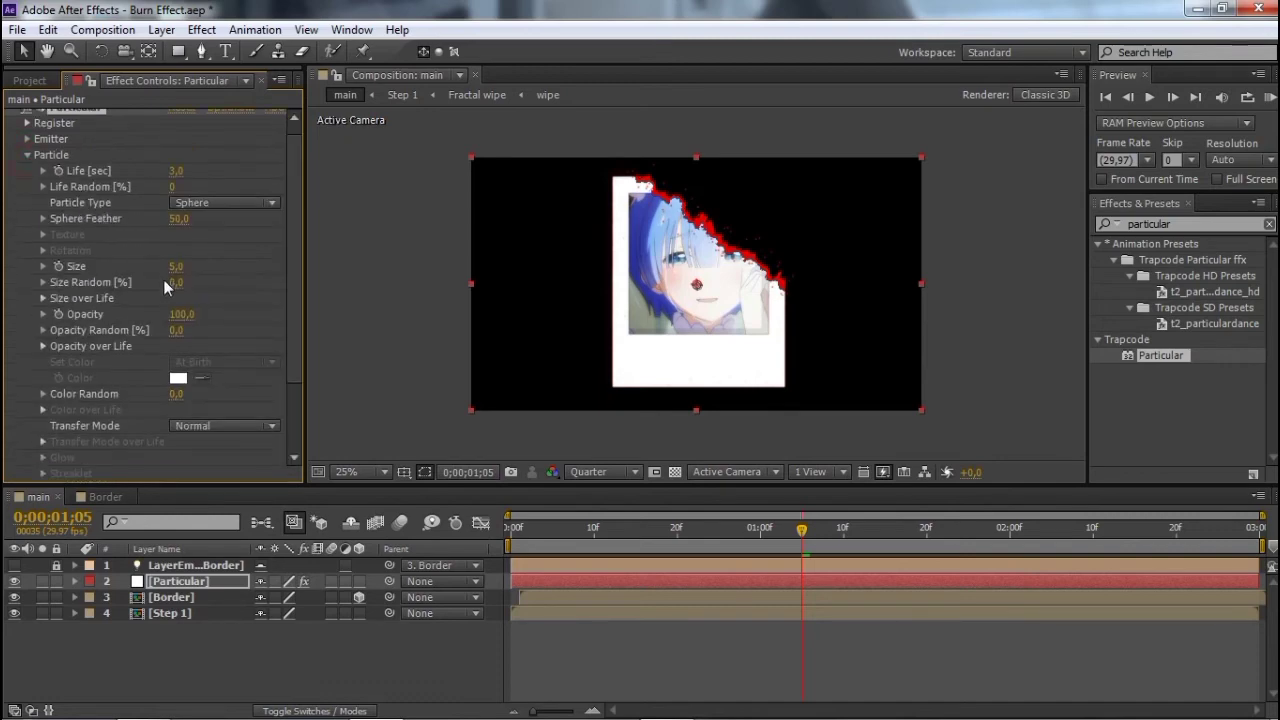
{"action": "left_click", "coordinate": [175, 171]}
{"action": "left_click", "coordinate": [224, 202]}
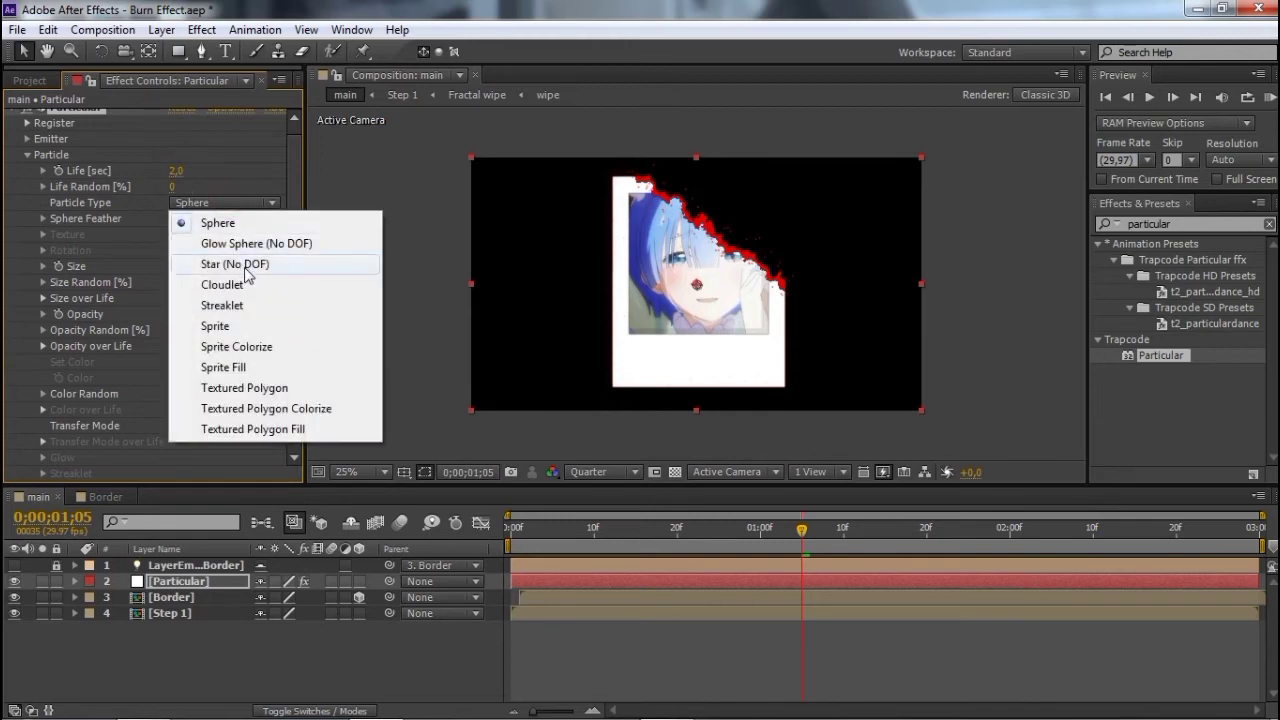
{"action": "left_click", "coordinate": [245, 284]}
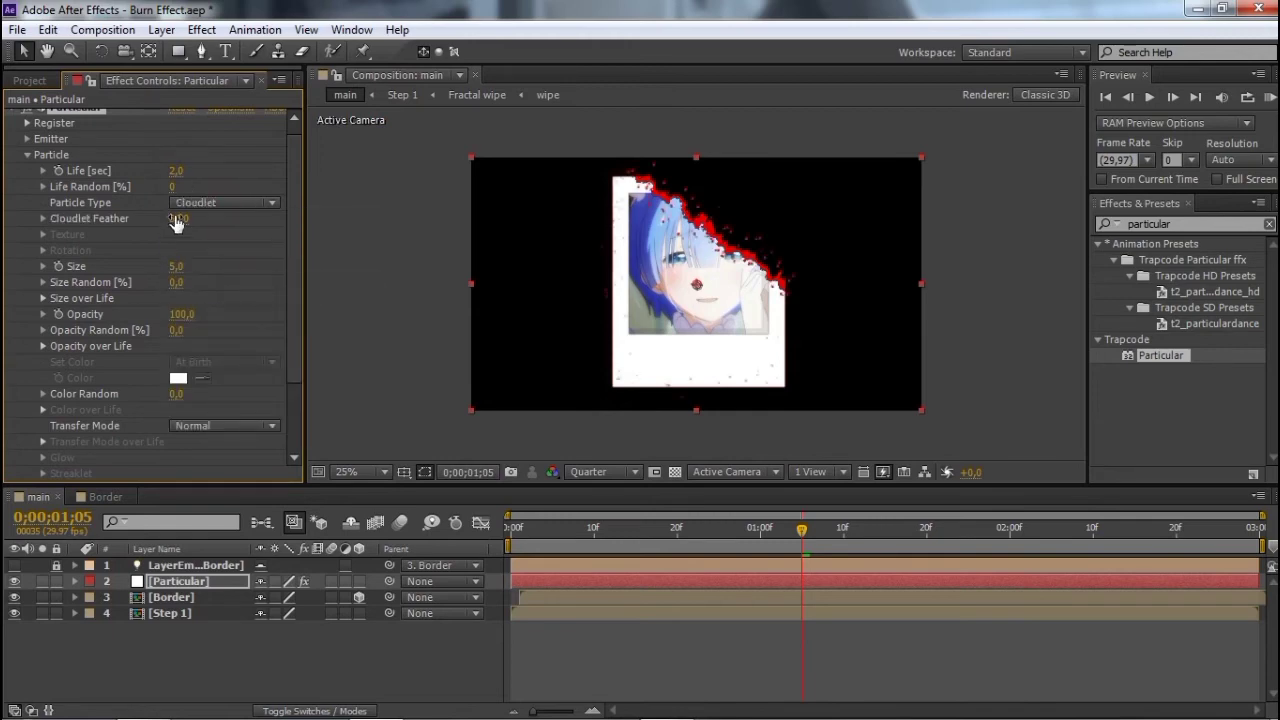
Step: Set the Cloudlet Feather to 0 and the particle Size to 3
{"action": "left_click", "coordinate": [175, 219]}
{"action": "type", "text": "0"}
{"action": "key", "text": "Return"}
{"action": "left_click", "coordinate": [178, 268]}
{"action": "key", "text": "Return"}
{"action": "left_click", "coordinate": [174, 268]}
{"action": "type", "text": "3"}
{"action": "key", "text": "Return"}
Step: Draw the Opacity over Life curve so it falls off toward the end of the particles' life, and collapse the Particle settings
{"action": "scroll", "coordinate": [208, 326], "scroll_direction": "down", "scroll_amount": 2}
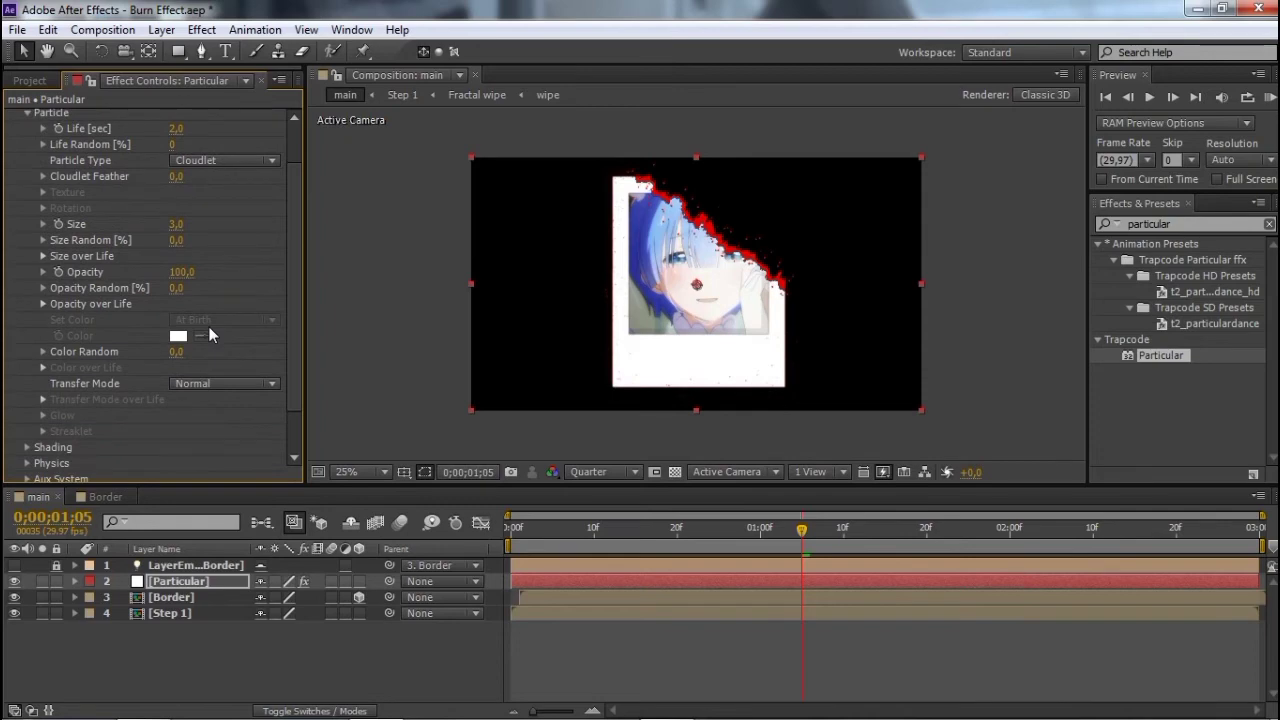
{"action": "left_click", "coordinate": [44, 304]}
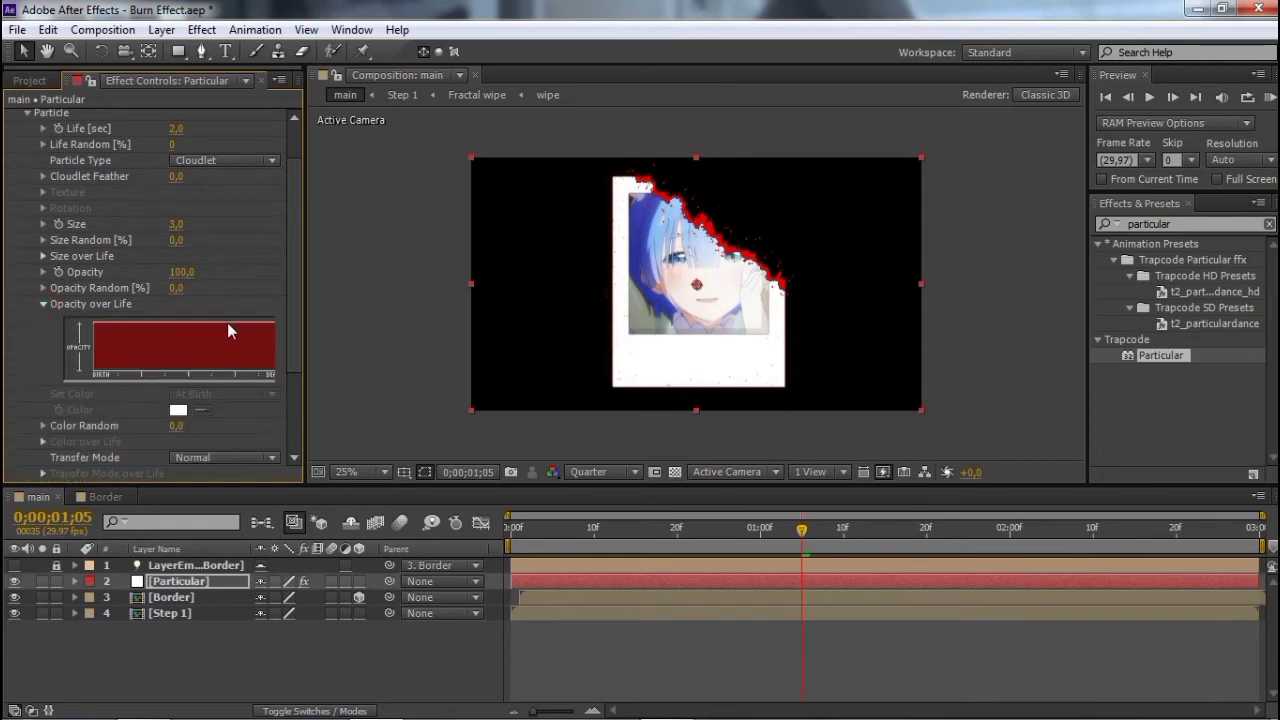
{"action": "left_click_drag", "start_coordinate": [228, 322], "coordinate": [274, 378]}
{"action": "left_click", "coordinate": [44, 304]}
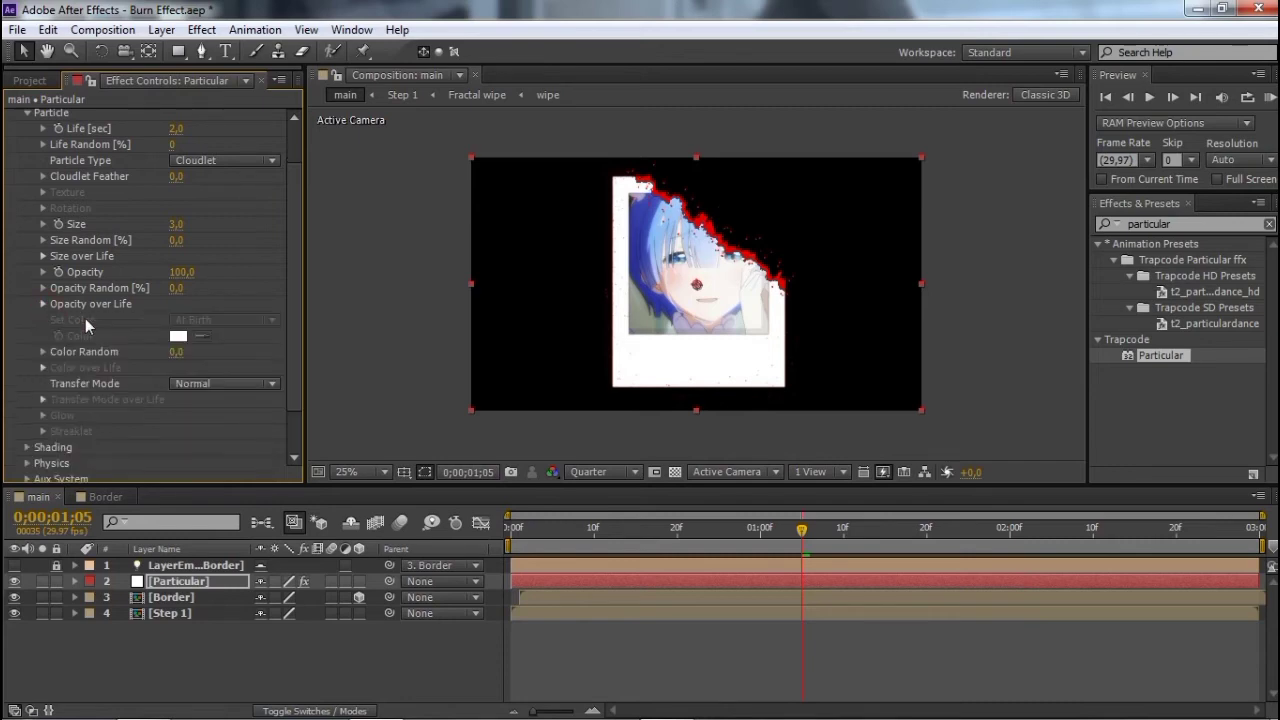
{"action": "scroll", "coordinate": [35, 222], "scroll_direction": "up", "scroll_amount": 2}
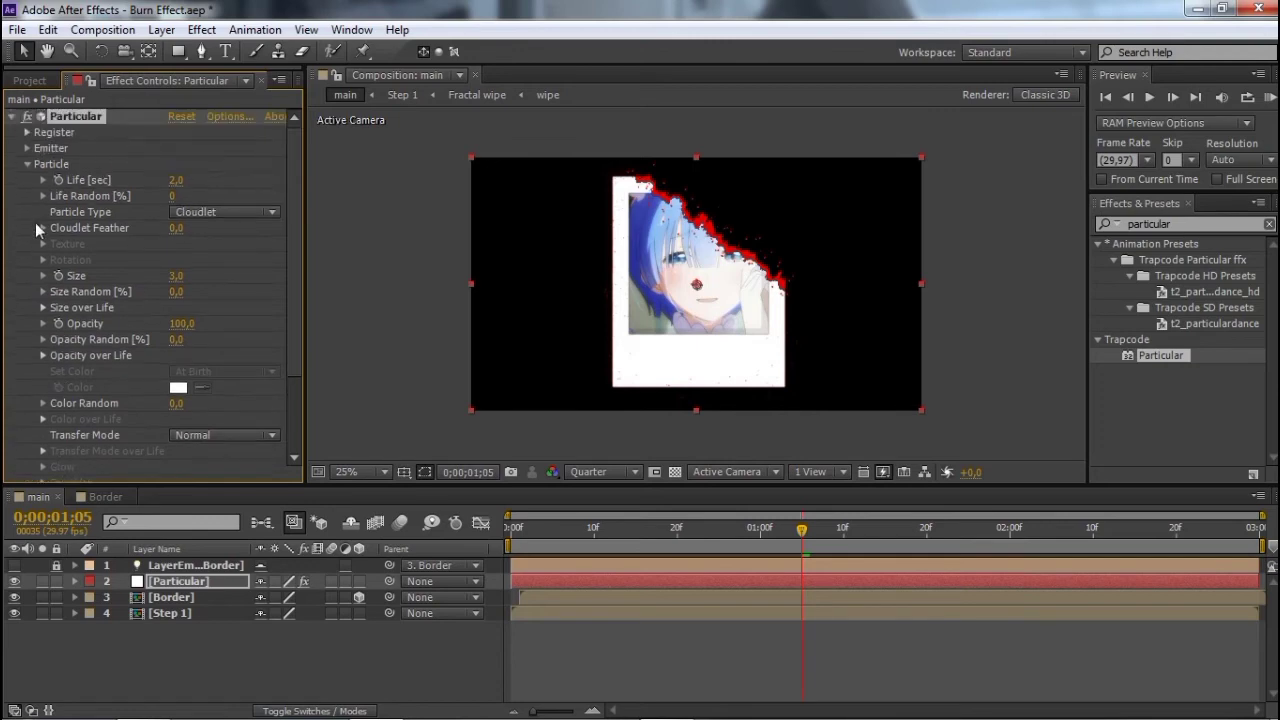
{"action": "left_click", "coordinate": [26, 163]}
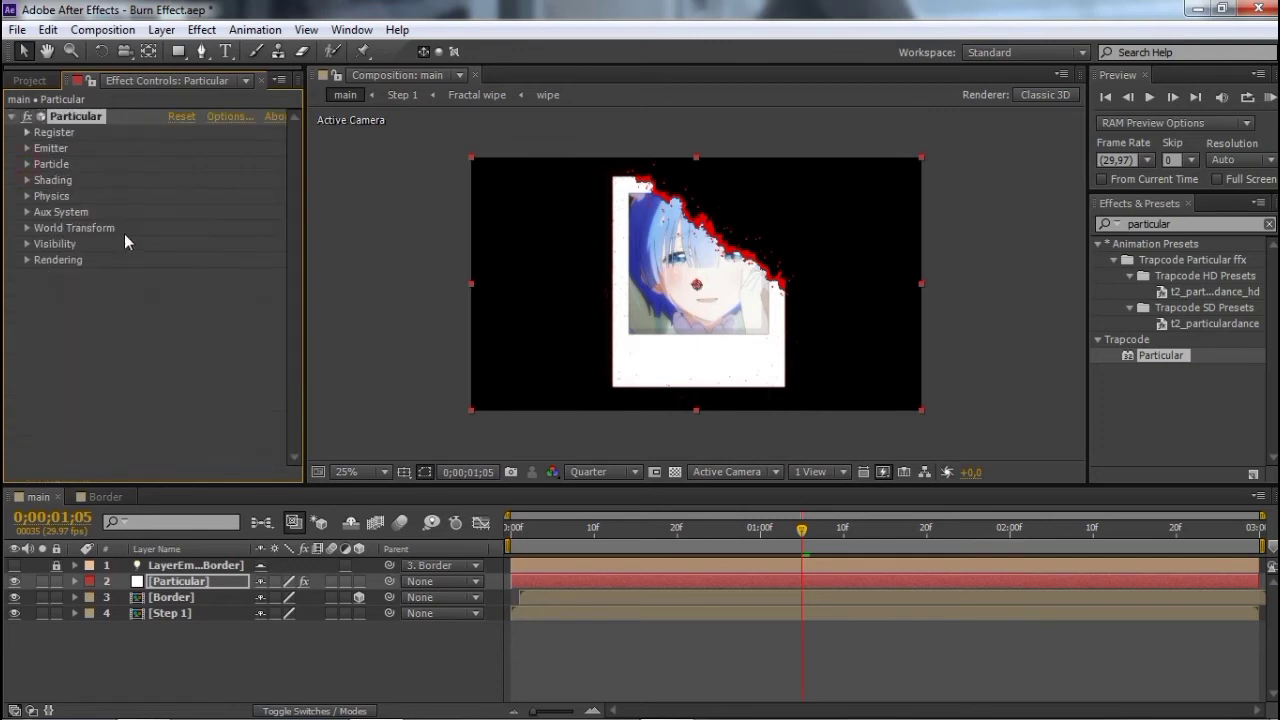
Step: In the Air physics settings, set Wind X to 191 and Wind Y to -77
{"action": "left_click", "coordinate": [27, 198]}
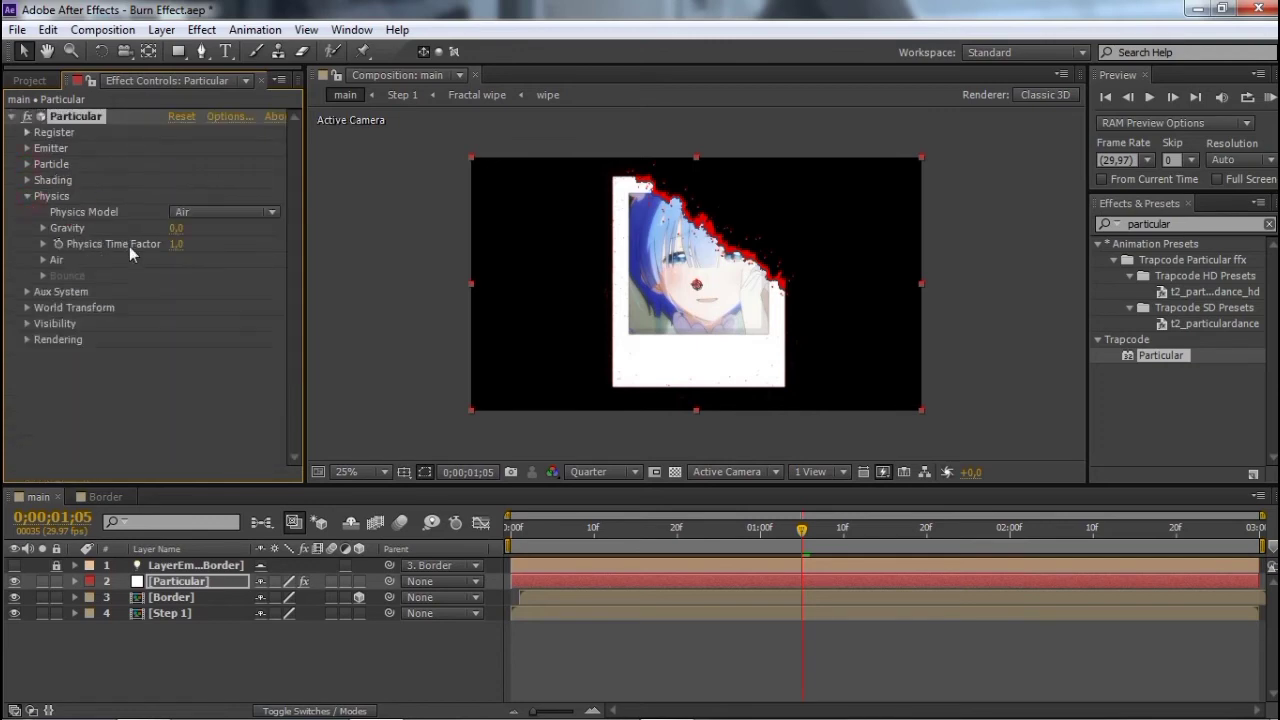
{"action": "left_click", "coordinate": [43, 260]}
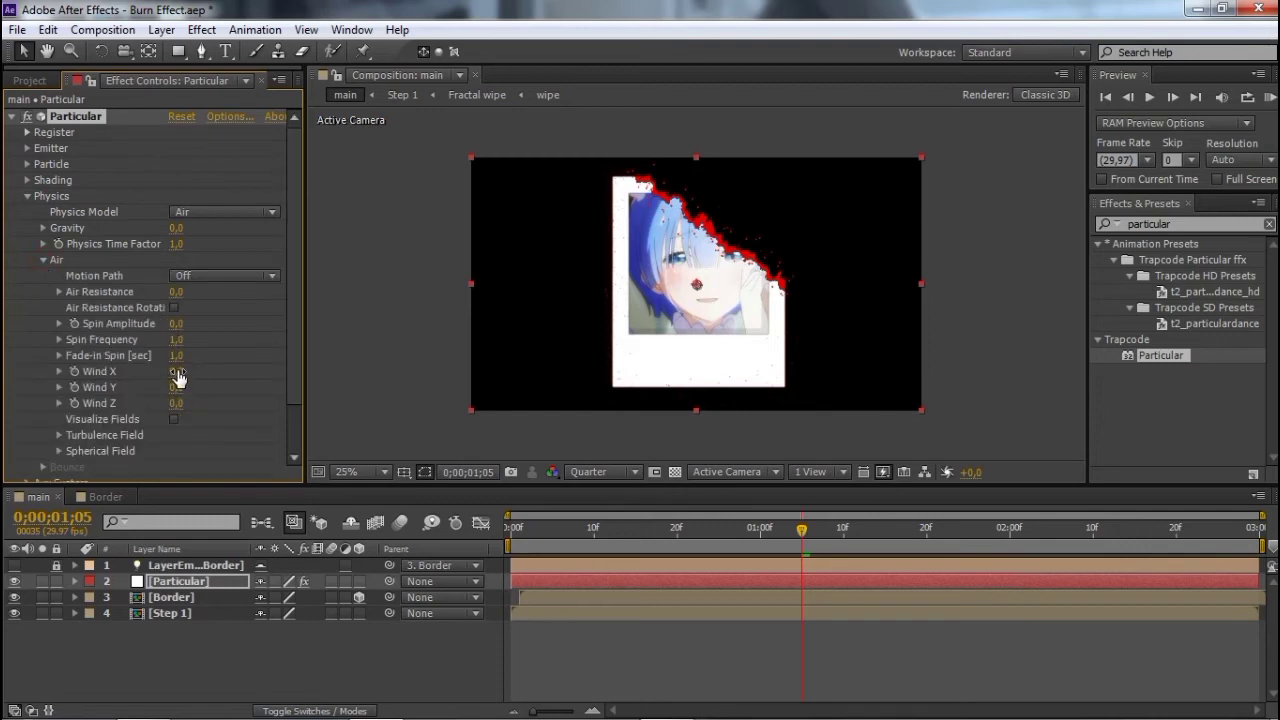
{"action": "left_click_drag", "start_coordinate": [177, 373], "coordinate": [293, 374]}
{"action": "left_click_drag", "start_coordinate": [172, 388], "coordinate": [298, 378]}
{"action": "left_click_drag", "start_coordinate": [177, 387], "coordinate": [172, 387]}
{"action": "left_click", "coordinate": [586, 663]}
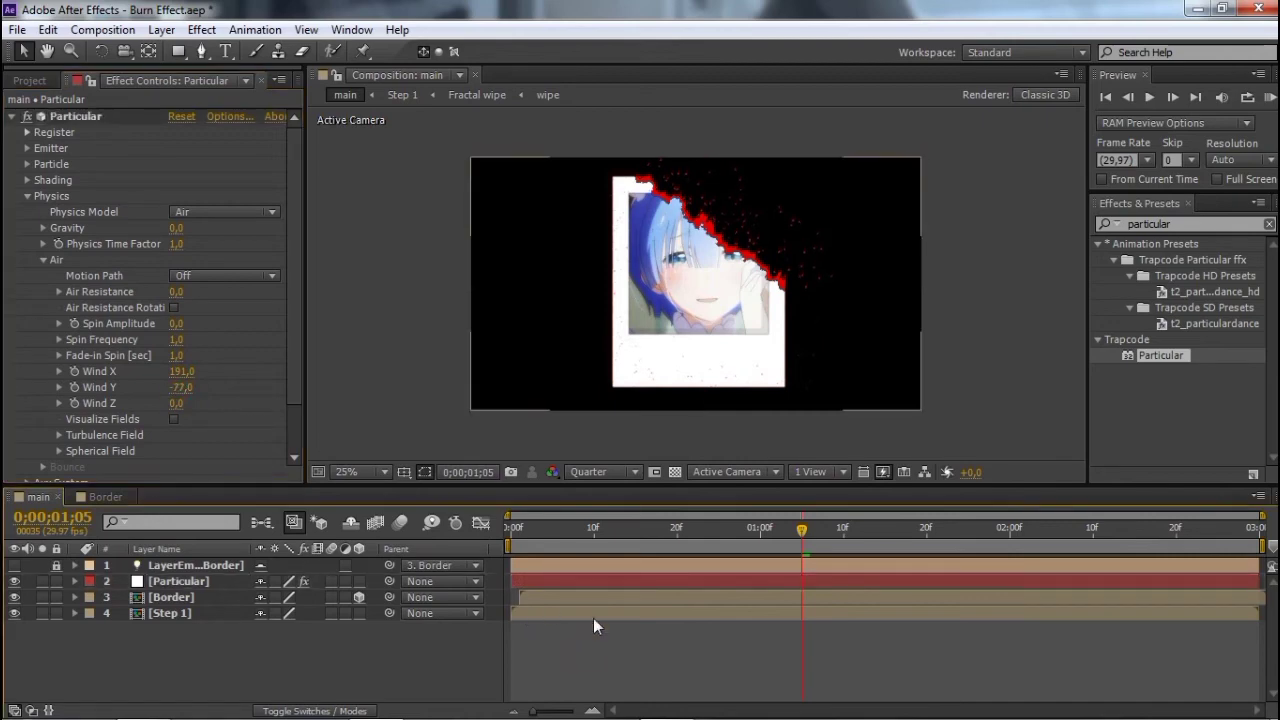
Step: Play a RAM preview of the wind-blown particles and move the playhead to 0;00;01;07
{"action": "mouse_move", "coordinate": [519, 527]}
{"action": "left_mouse_down"}
{"action": "mouse_move", "coordinate": [959, 577]}
{"action": "mouse_move", "coordinate": [1129, 578]}
{"action": "left_mouse_up"}
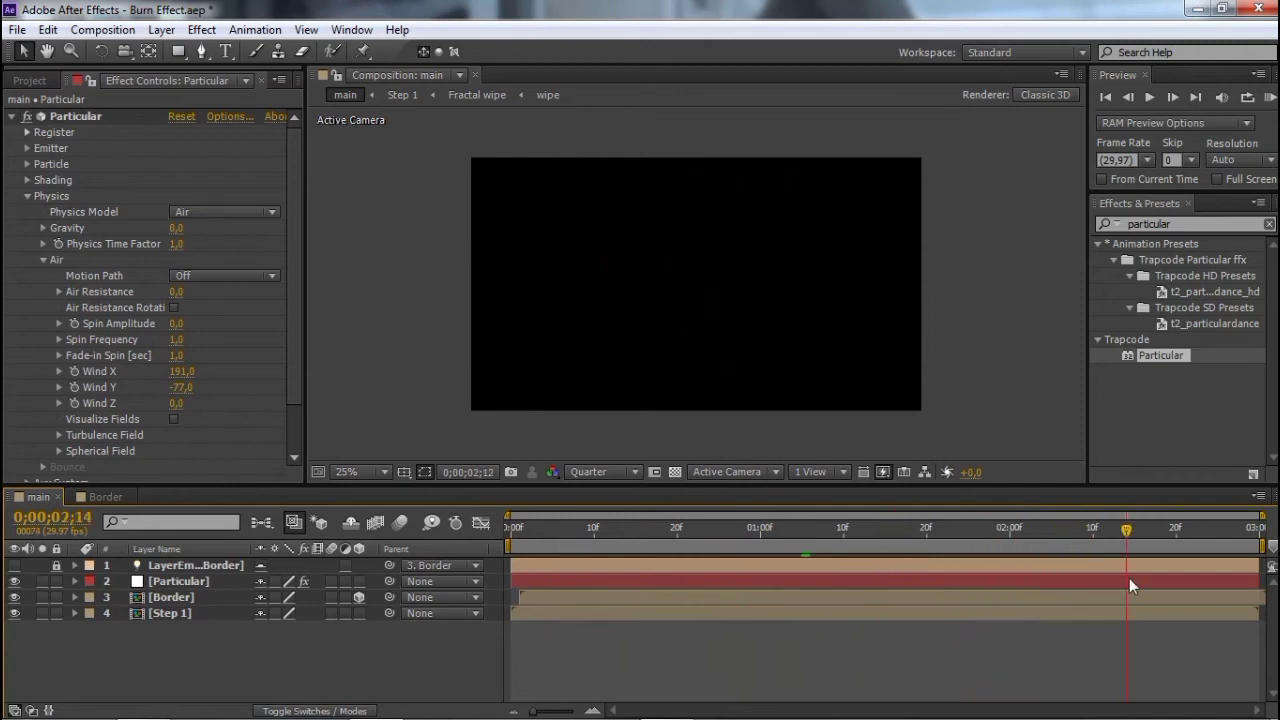
{"action": "left_click", "coordinate": [1271, 97]}
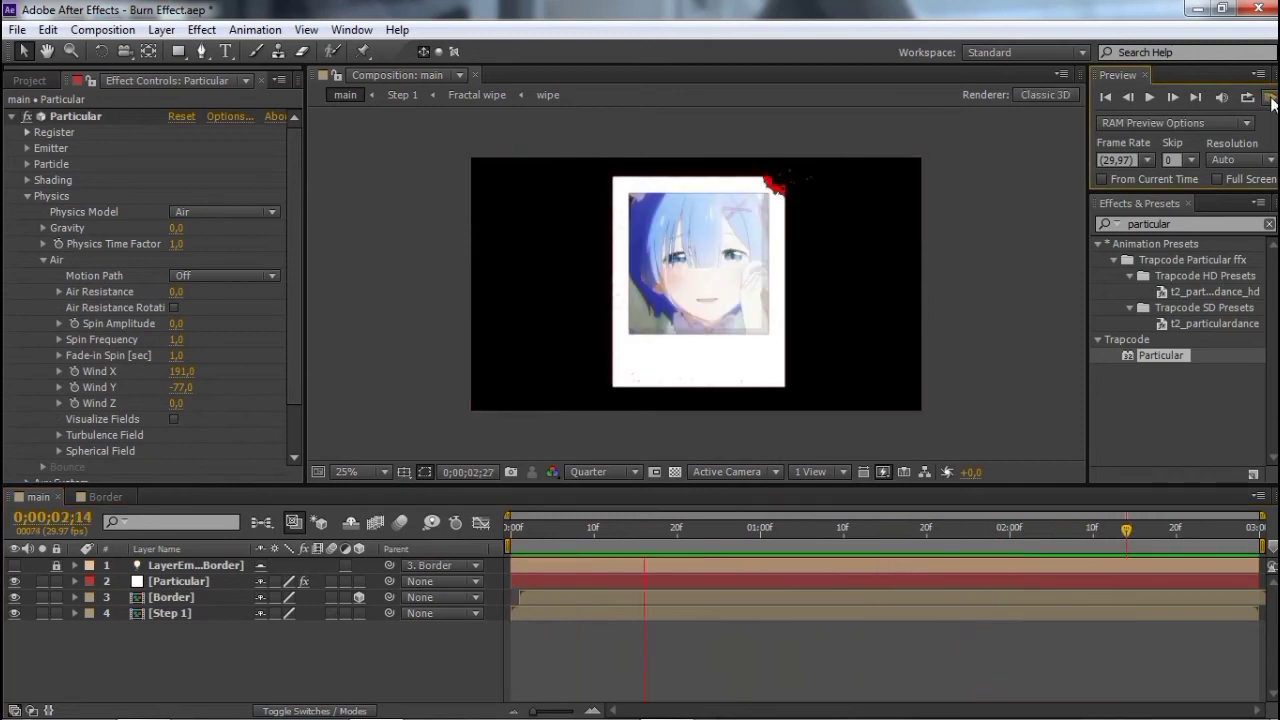
{"action": "left_click", "coordinate": [668, 595]}
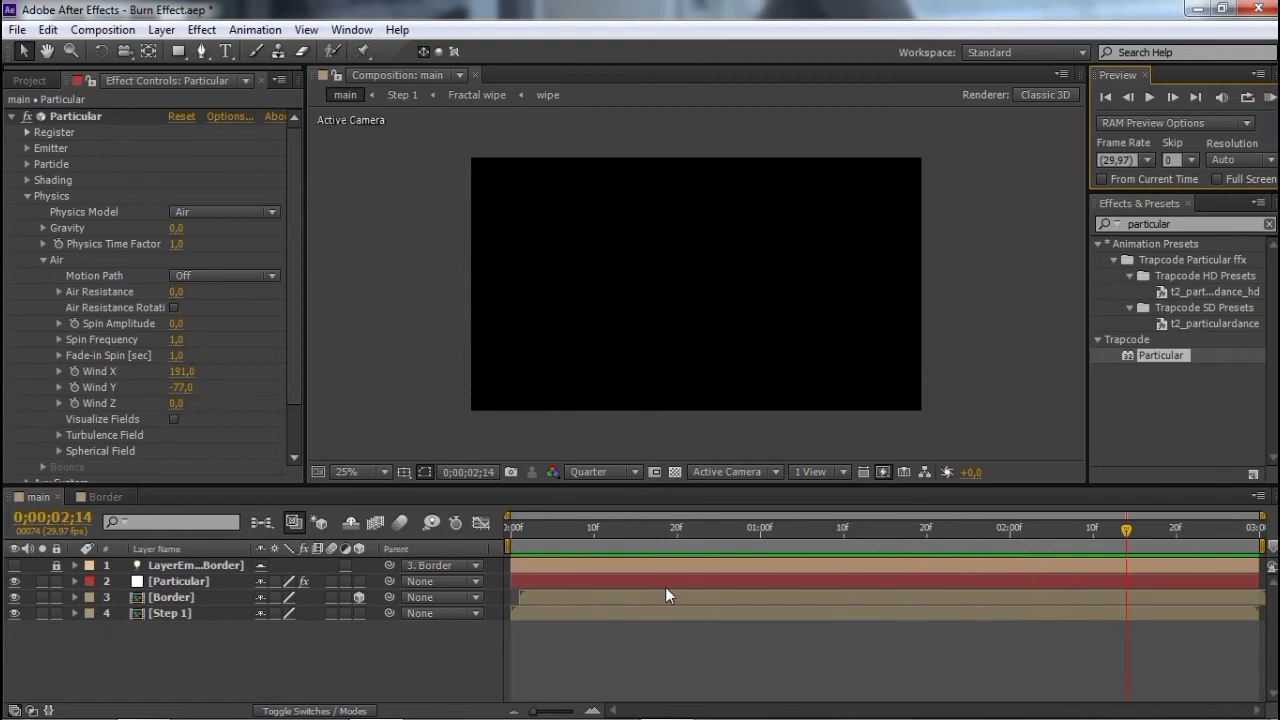
{"action": "left_click_drag", "start_coordinate": [525, 546], "coordinate": [819, 566]}
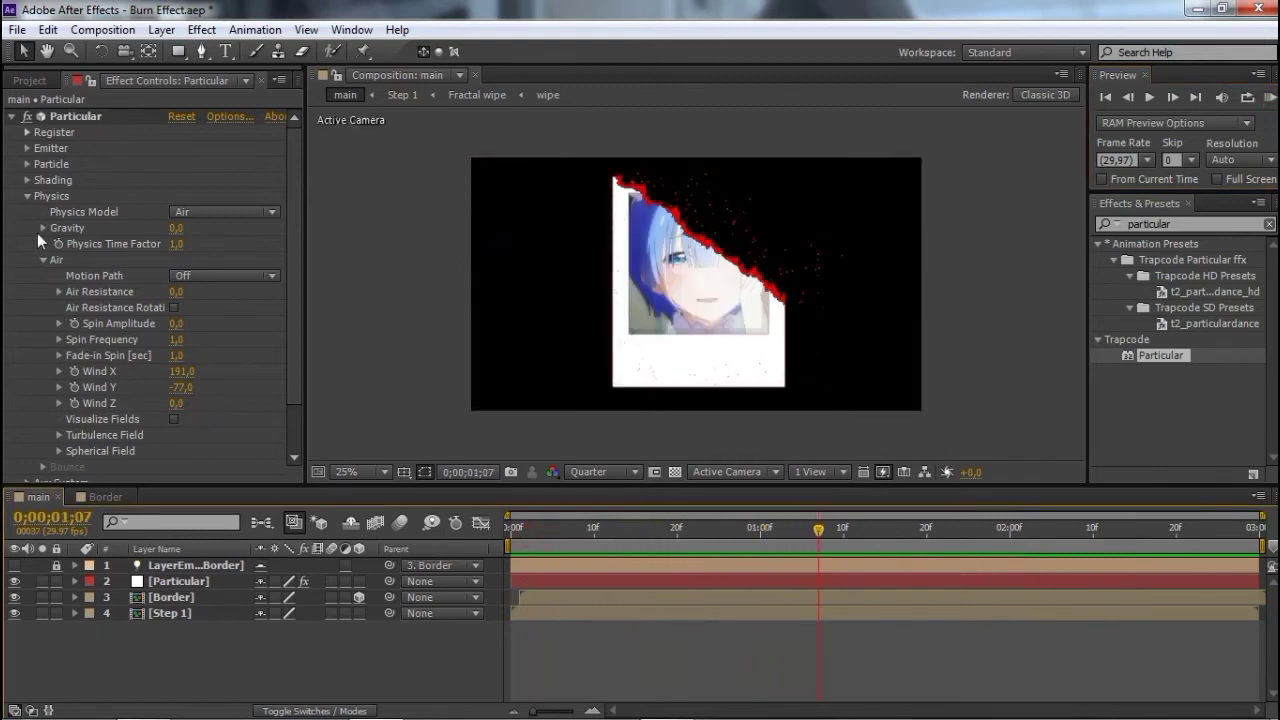
Step: Collapse the Physics settings and set the particle Size to 2
{"action": "left_click", "coordinate": [27, 196]}
{"action": "left_click", "coordinate": [27, 148]}
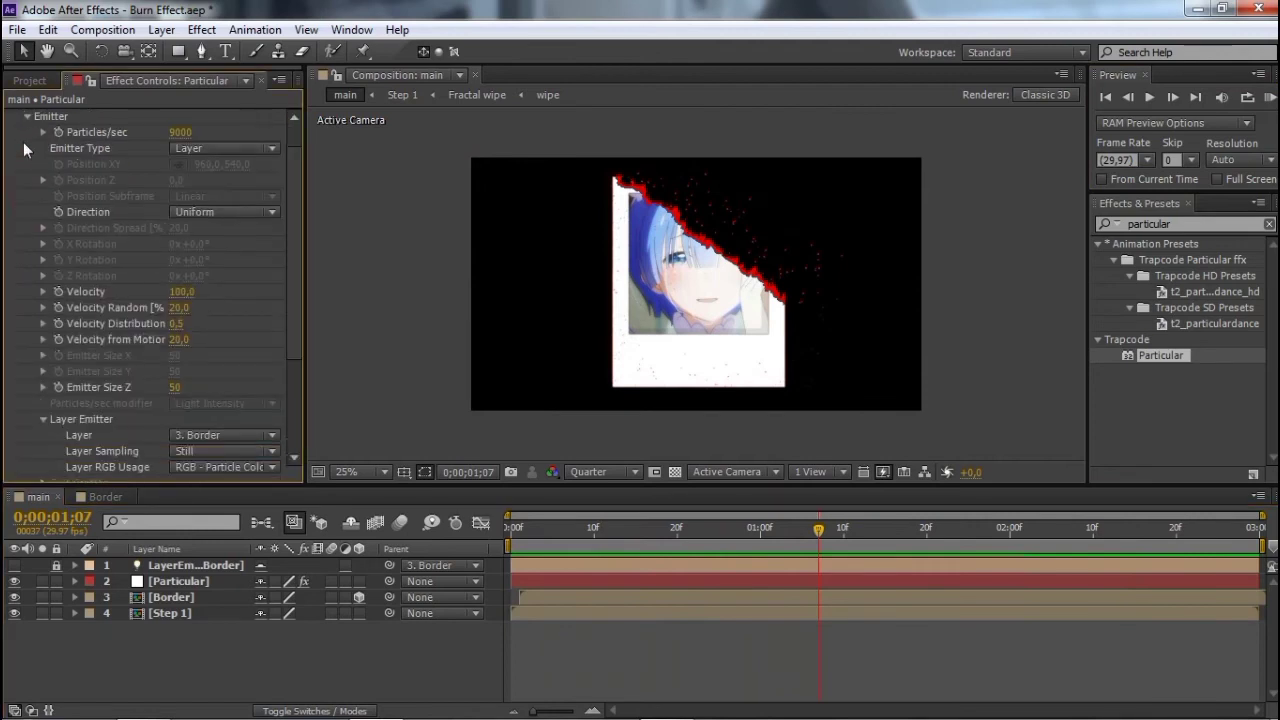
{"action": "left_click", "coordinate": [27, 118]}
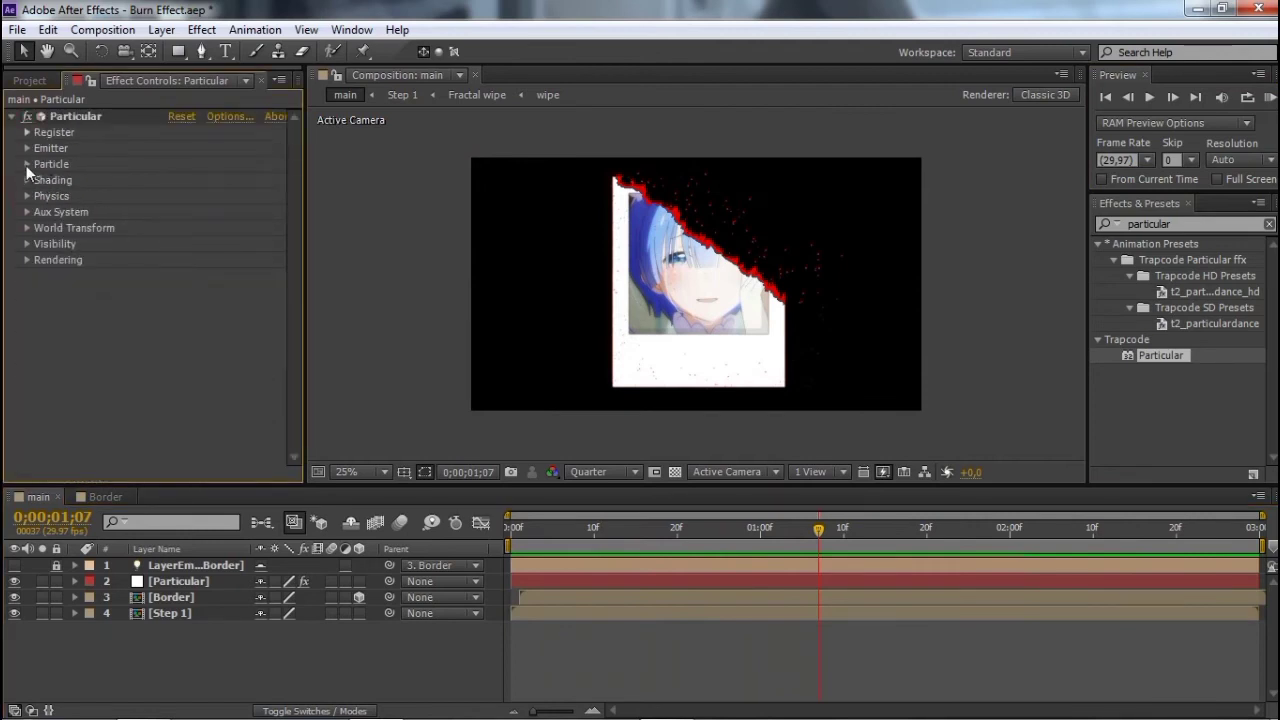
{"action": "left_click", "coordinate": [27, 164]}
{"action": "left_click", "coordinate": [173, 265]}
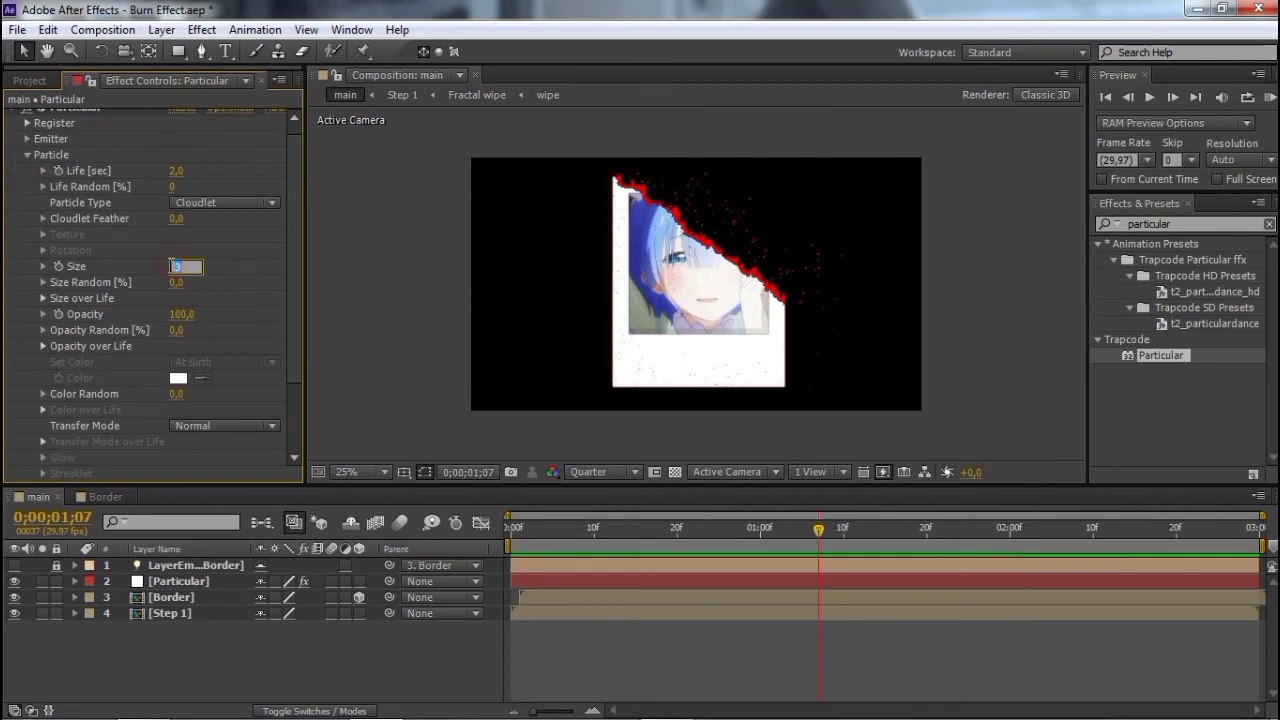
{"action": "key", "text": "Return"}
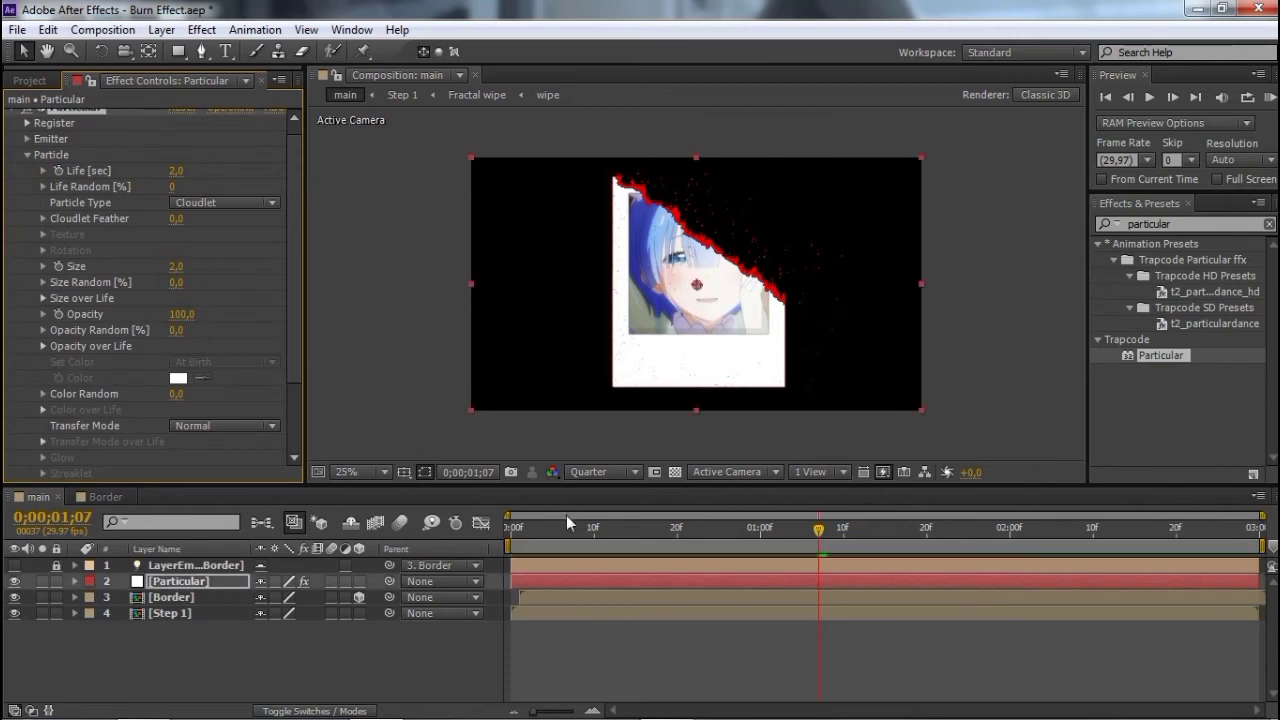
Step: Scrub the timeline and play a RAM preview of the resized particles, stopping the playhead at 0;00;01;05
{"action": "left_click_drag", "start_coordinate": [516, 536], "coordinate": [603, 527]}
{"action": "left_click", "coordinate": [744, 664]}
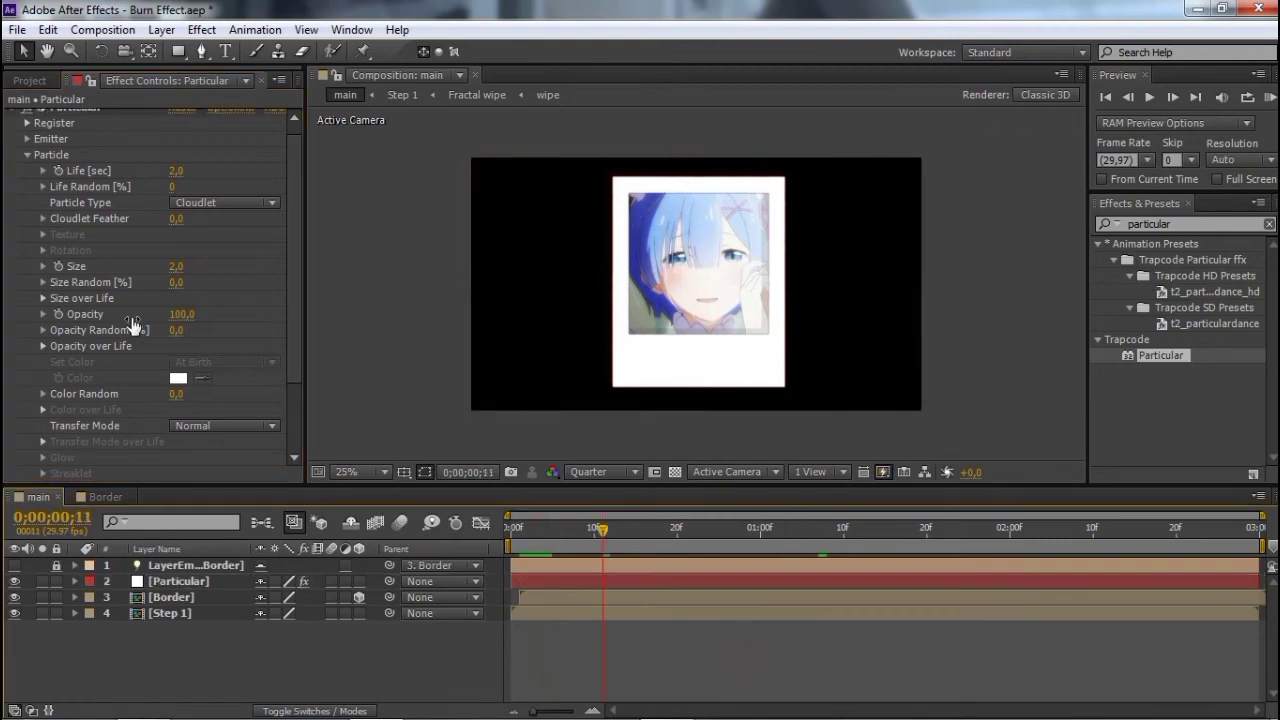
{"action": "scroll", "coordinate": [41, 174], "scroll_direction": "up", "scroll_amount": 1}
{"action": "left_click", "coordinate": [29, 165]}
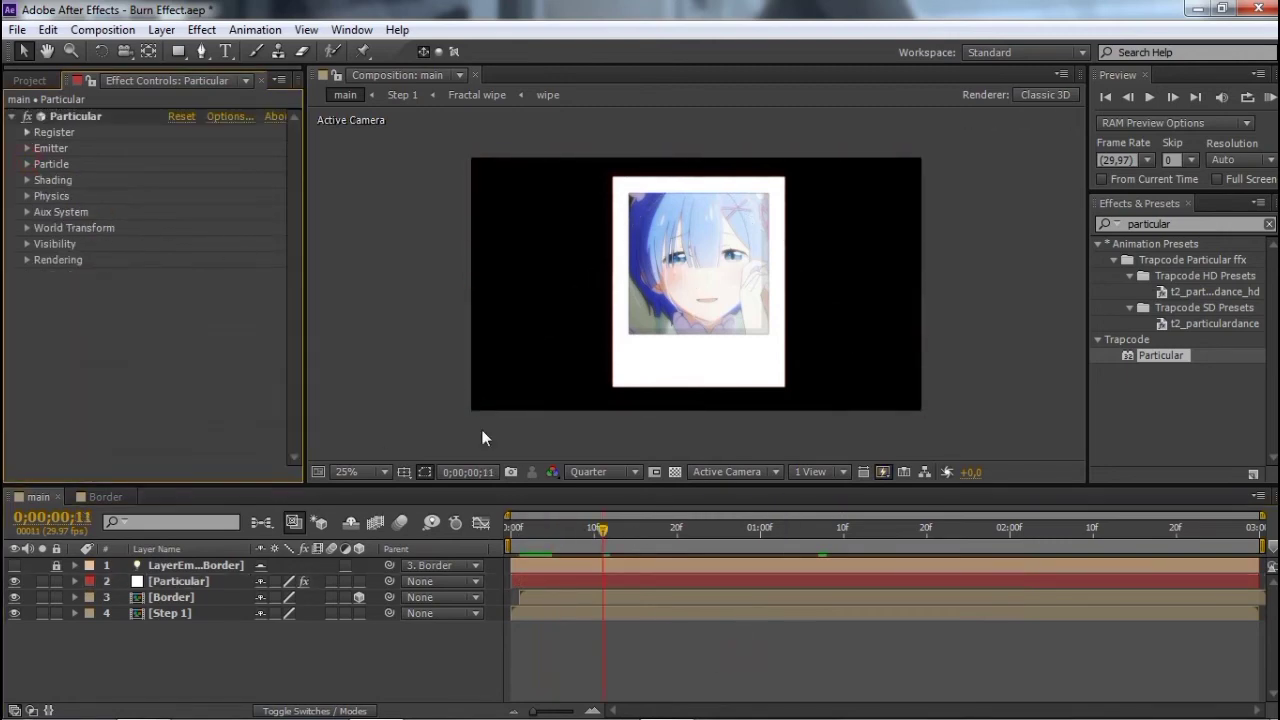
{"action": "left_click", "coordinate": [610, 528]}
{"action": "left_click_drag", "start_coordinate": [636, 534], "coordinate": [686, 535]}
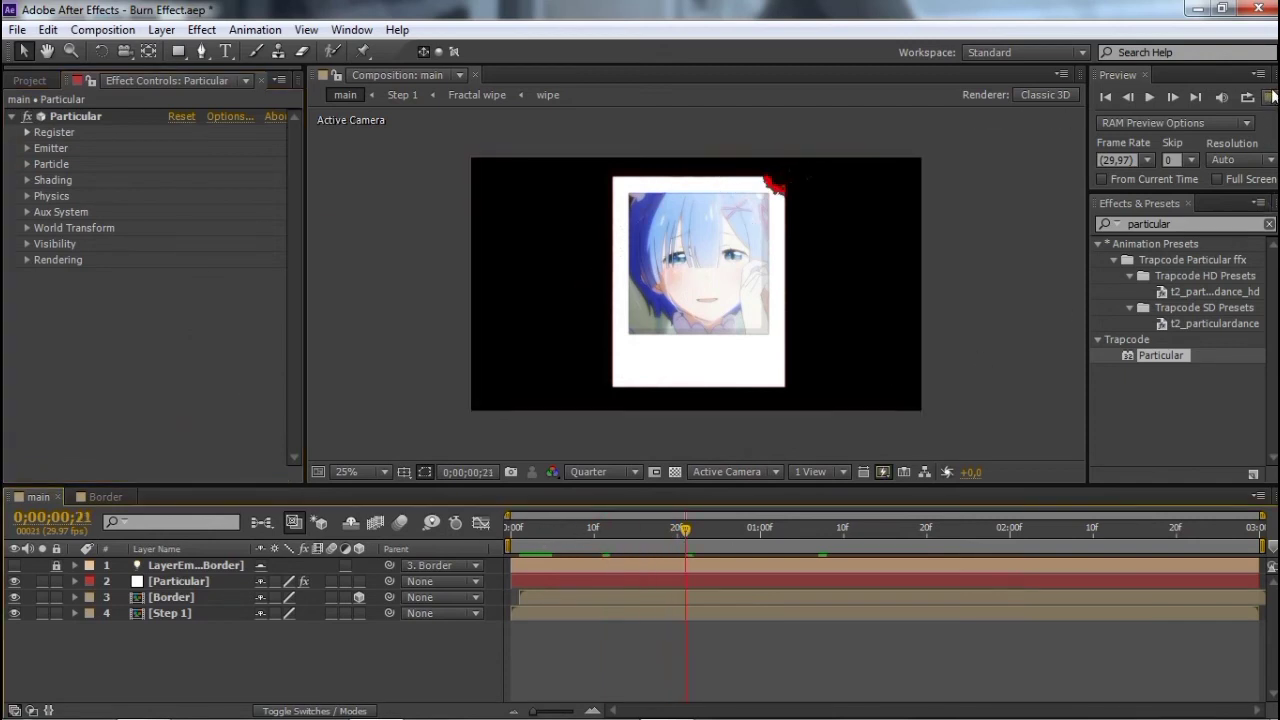
{"action": "left_click", "coordinate": [1272, 98]}
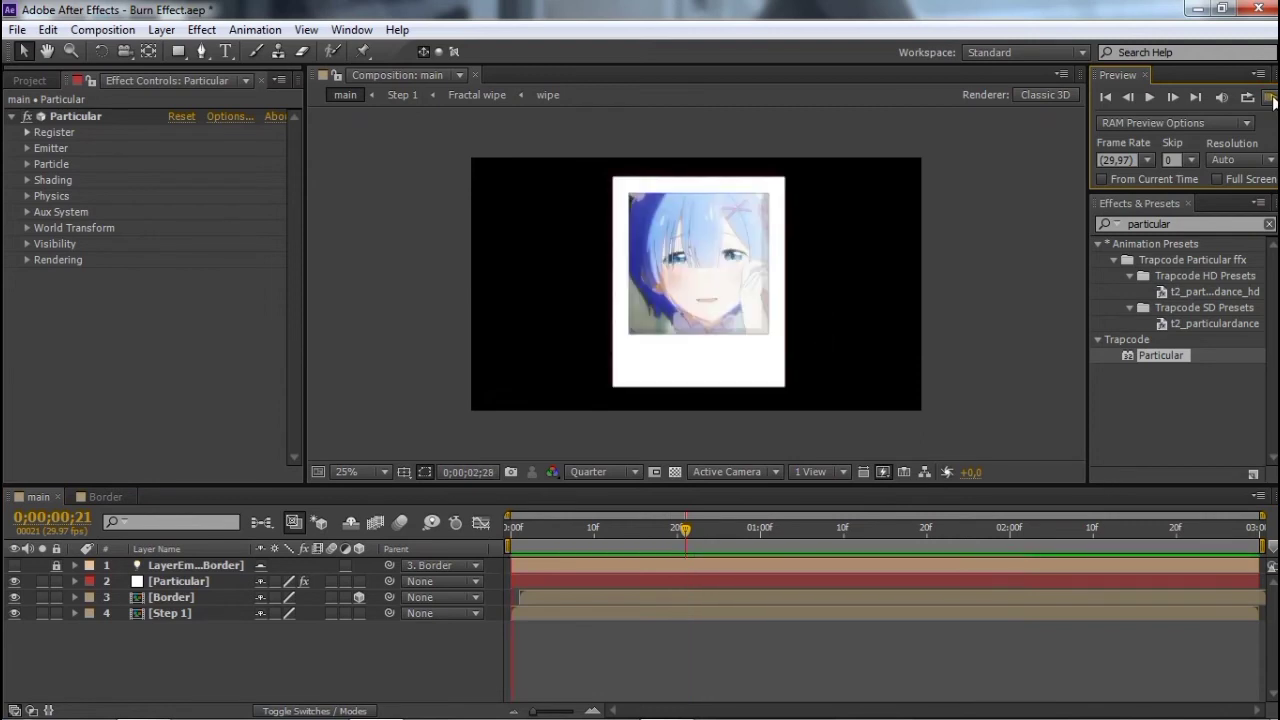
{"action": "key", "text": "space"}
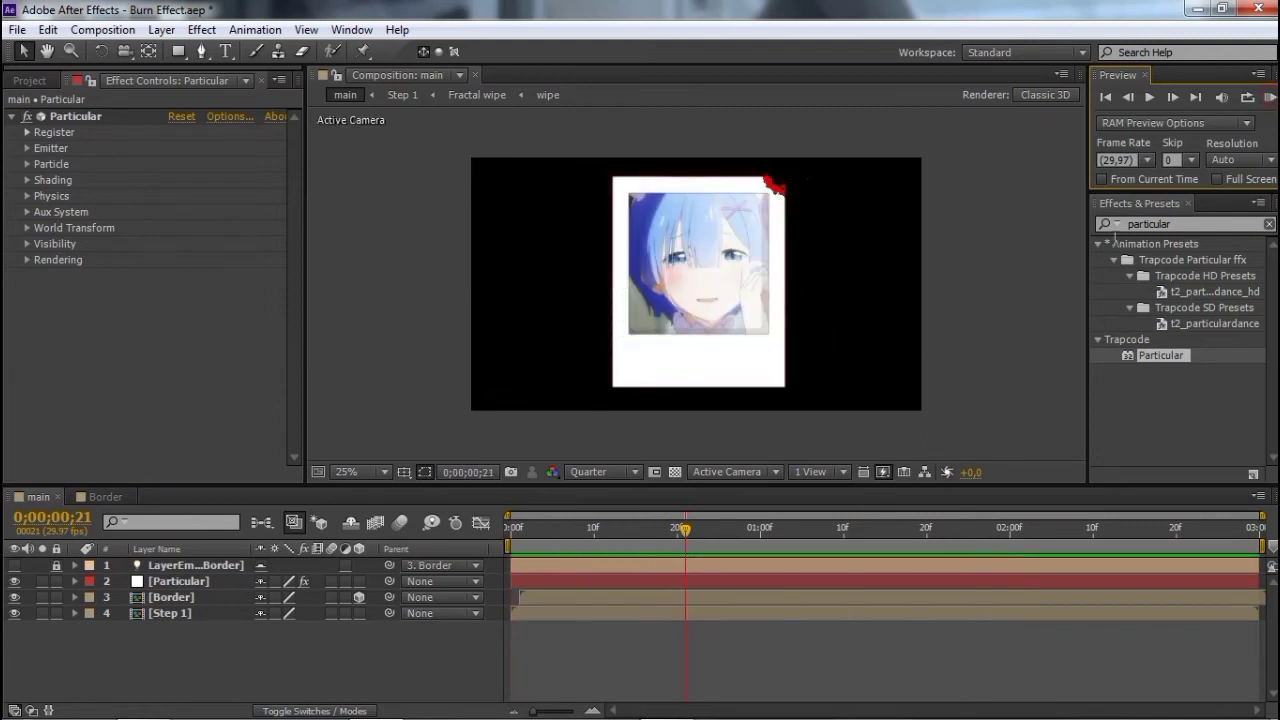
{"action": "mouse_move", "coordinate": [682, 530]}
{"action": "left_mouse_down"}
{"action": "mouse_move", "coordinate": [820, 553]}
{"action": "mouse_move", "coordinate": [801, 552]}
{"action": "left_mouse_up"}
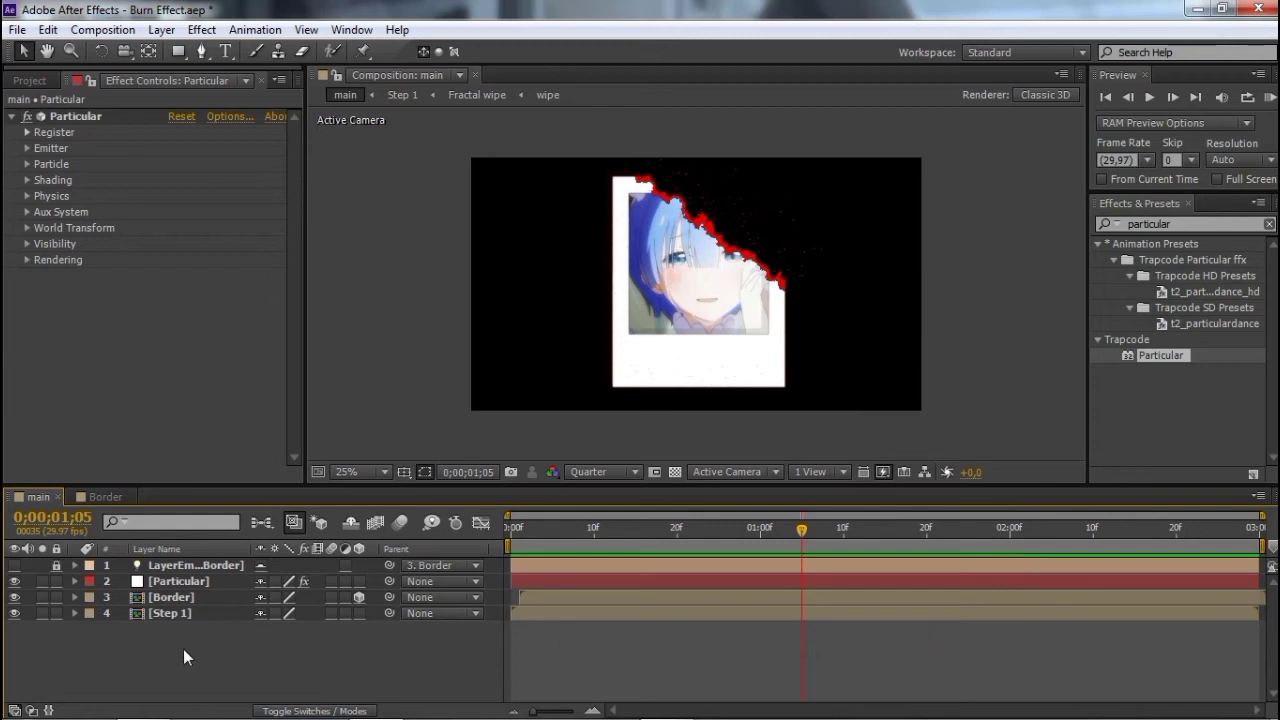
Step: Unlock the layer emitter light and pre-compose all four layers as Pre-comp 1, moving all attributes into the new composition
{"action": "left_click", "coordinate": [56, 566]}
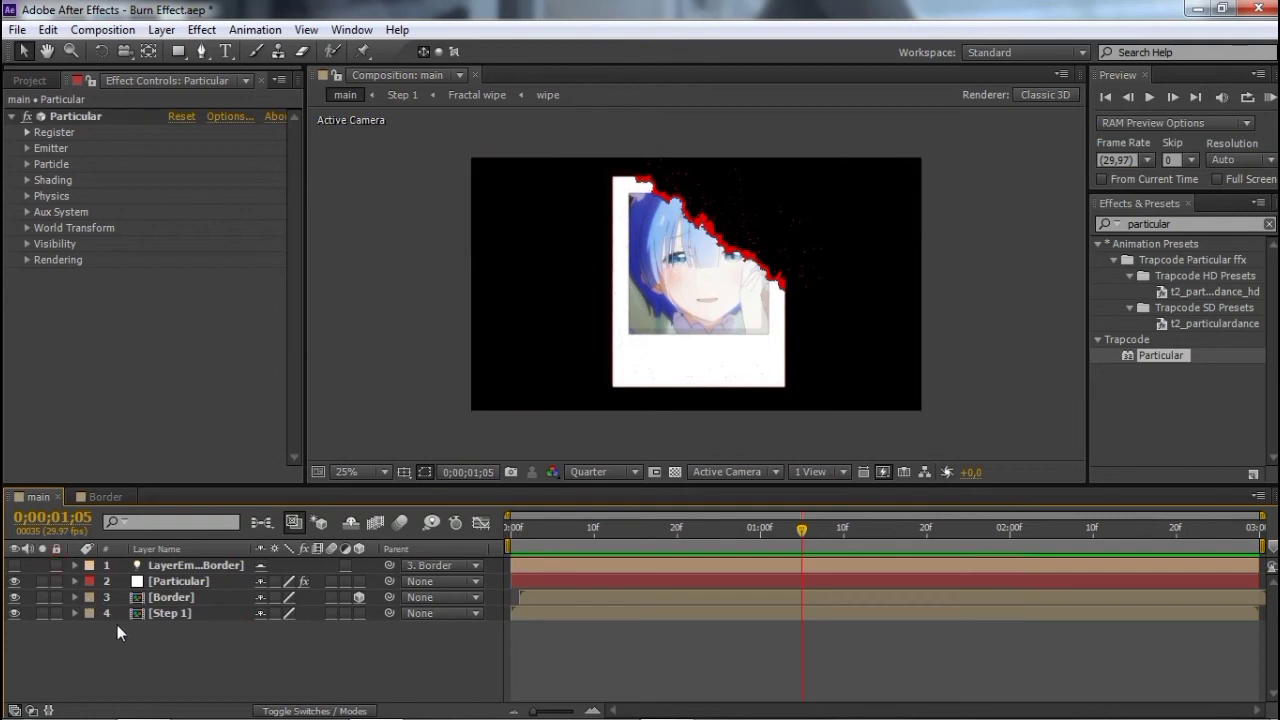
{"action": "left_click_drag", "start_coordinate": [117, 625], "coordinate": [126, 562]}
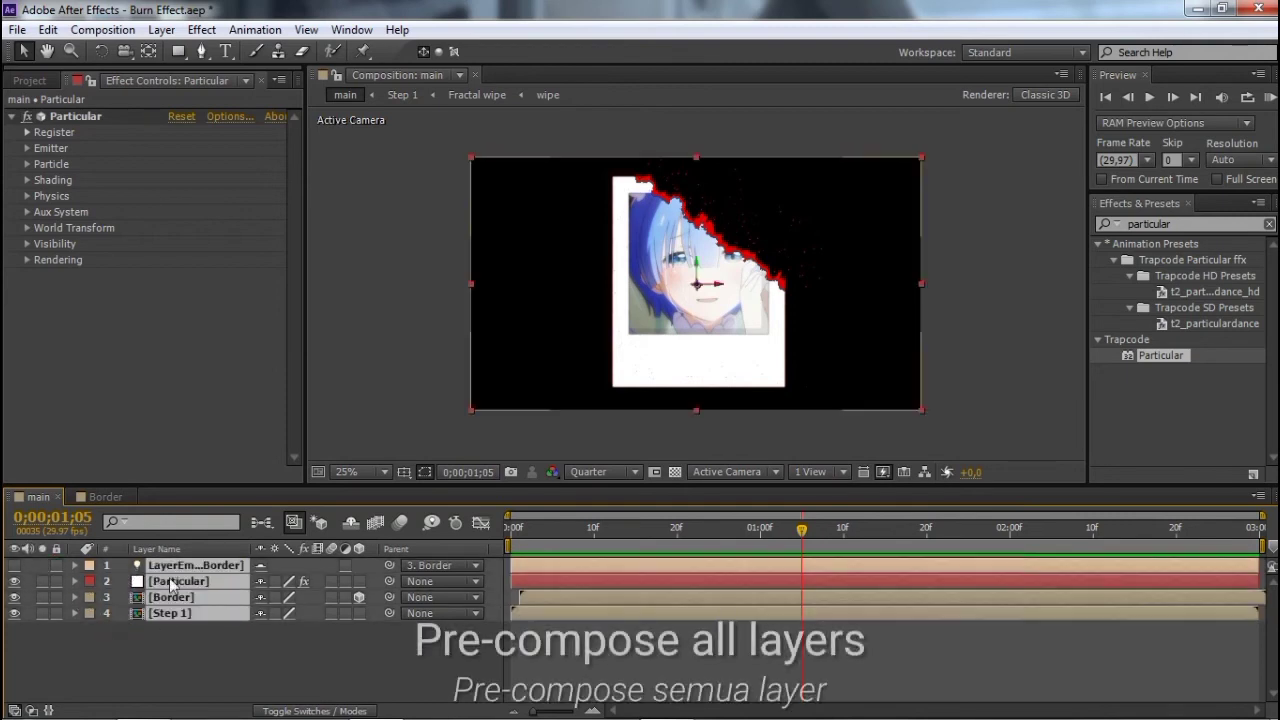
{"action": "right_click", "coordinate": [172, 584]}
{"action": "left_click", "coordinate": [245, 601]}
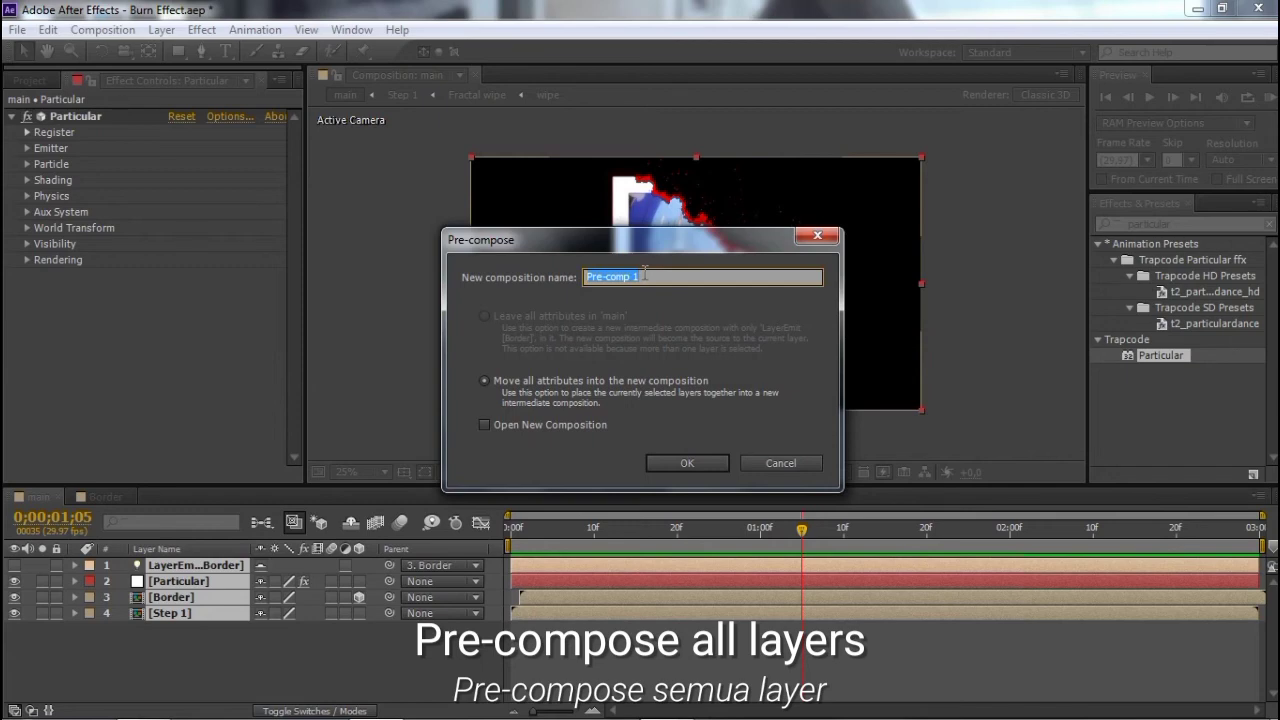
{"action": "left_click", "coordinate": [486, 380]}
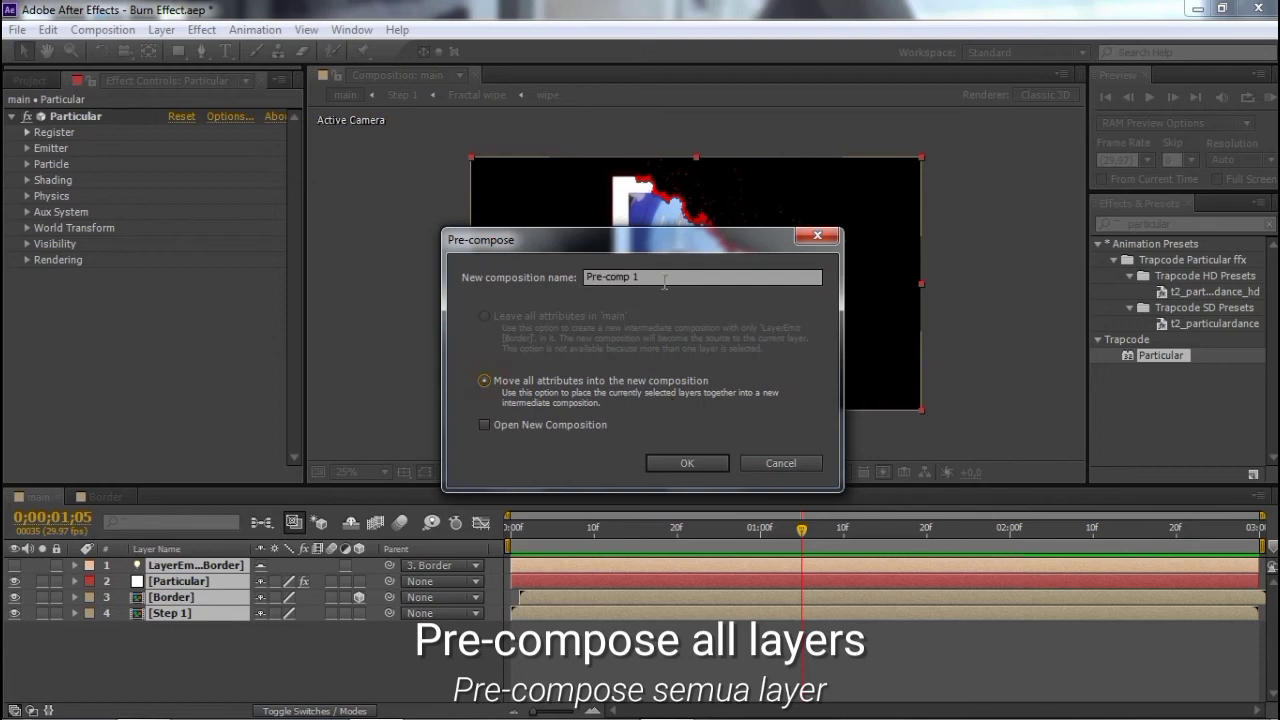
{"action": "left_click", "coordinate": [688, 463]}
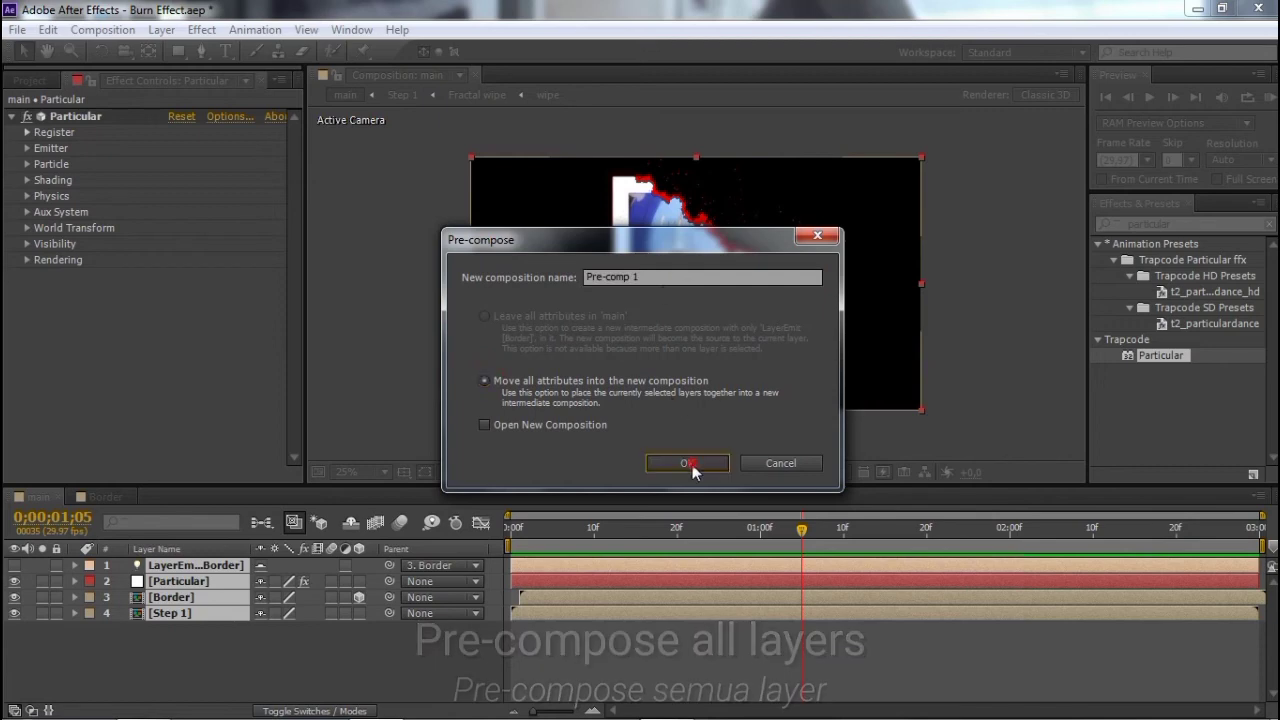
Step: Scrub the pre-composed burn animation to 0;00;00;15 and play a RAM preview of it
{"action": "left_click", "coordinate": [577, 634]}
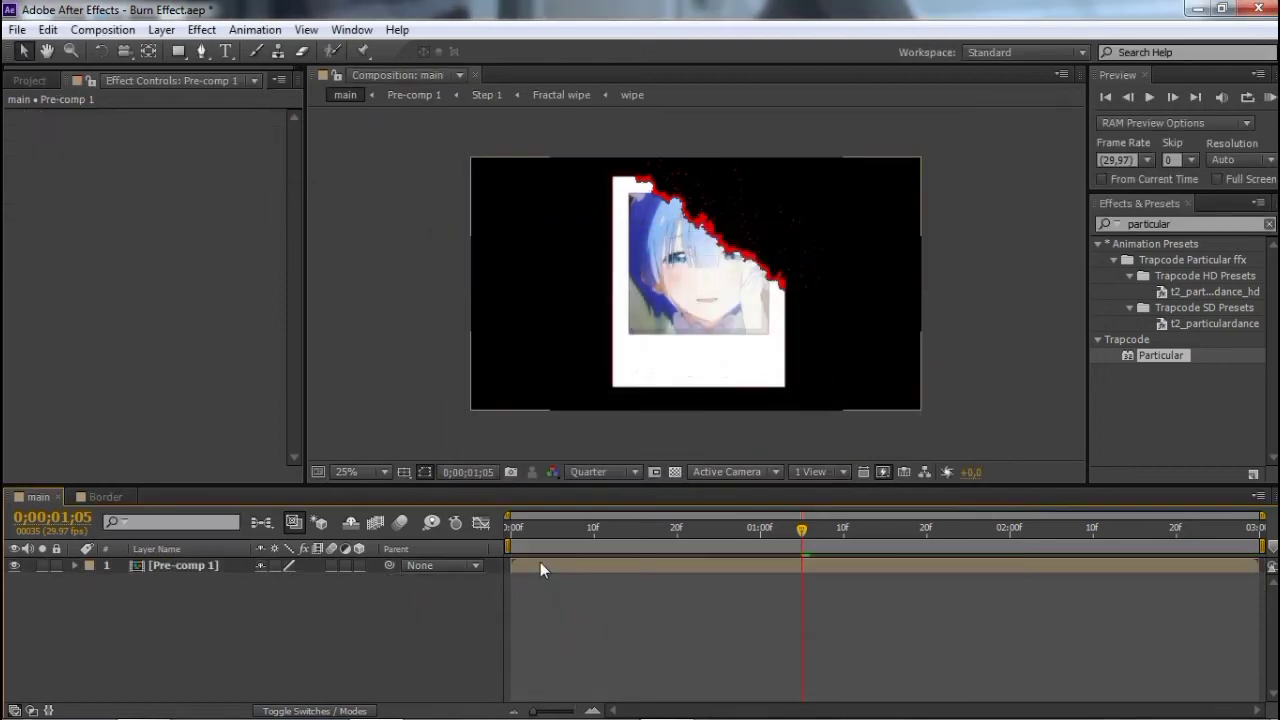
{"action": "left_click_drag", "start_coordinate": [537, 530], "coordinate": [636, 540]}
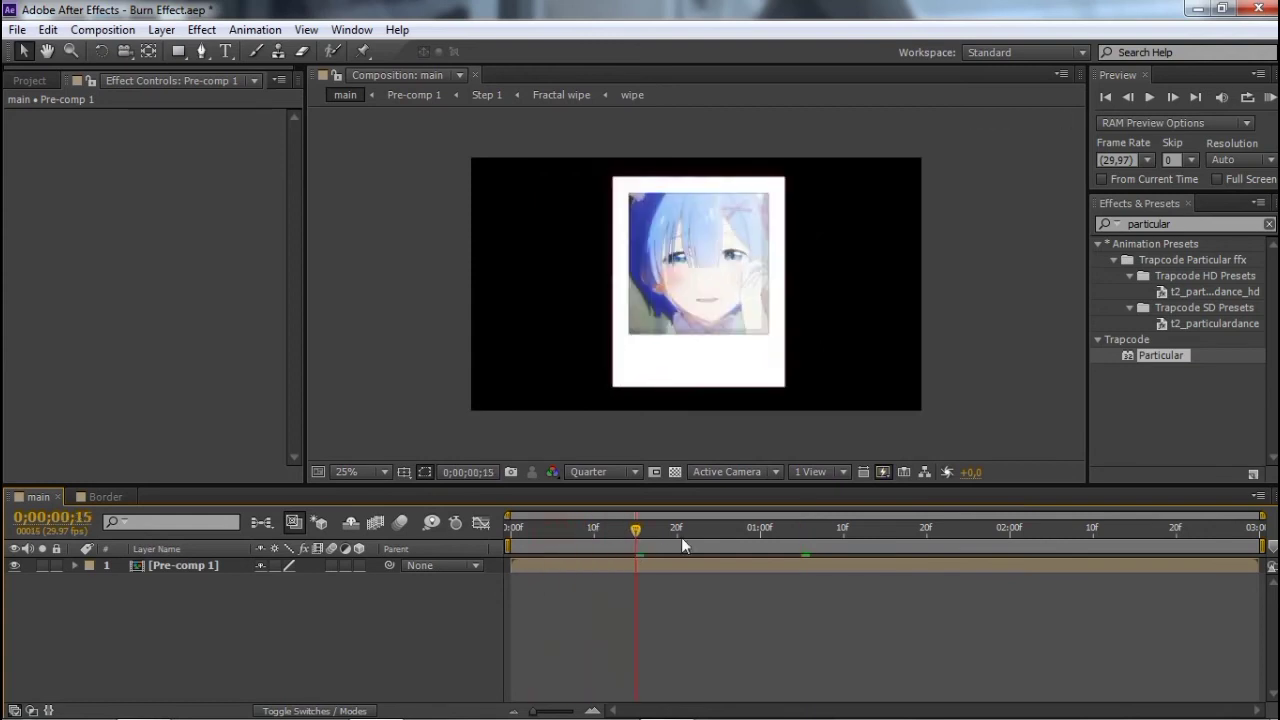
{"action": "left_click", "coordinate": [1269, 97]}
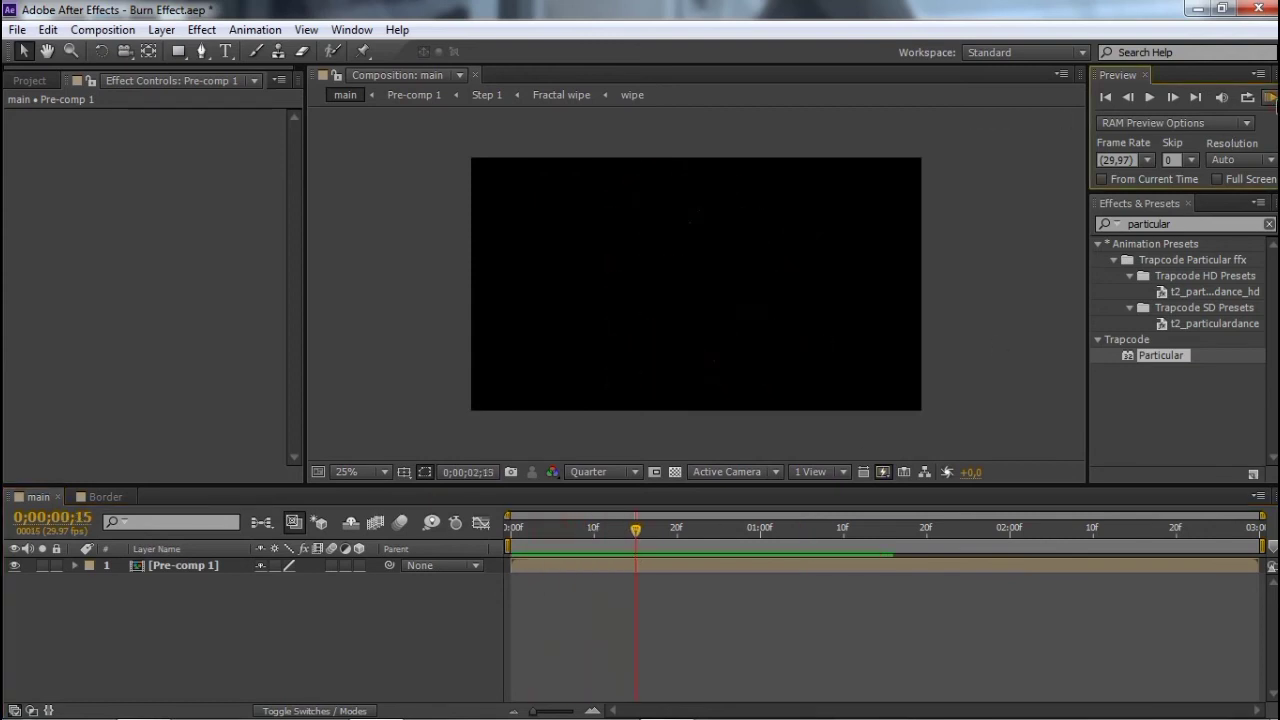
{"action": "left_click", "coordinate": [601, 653]}
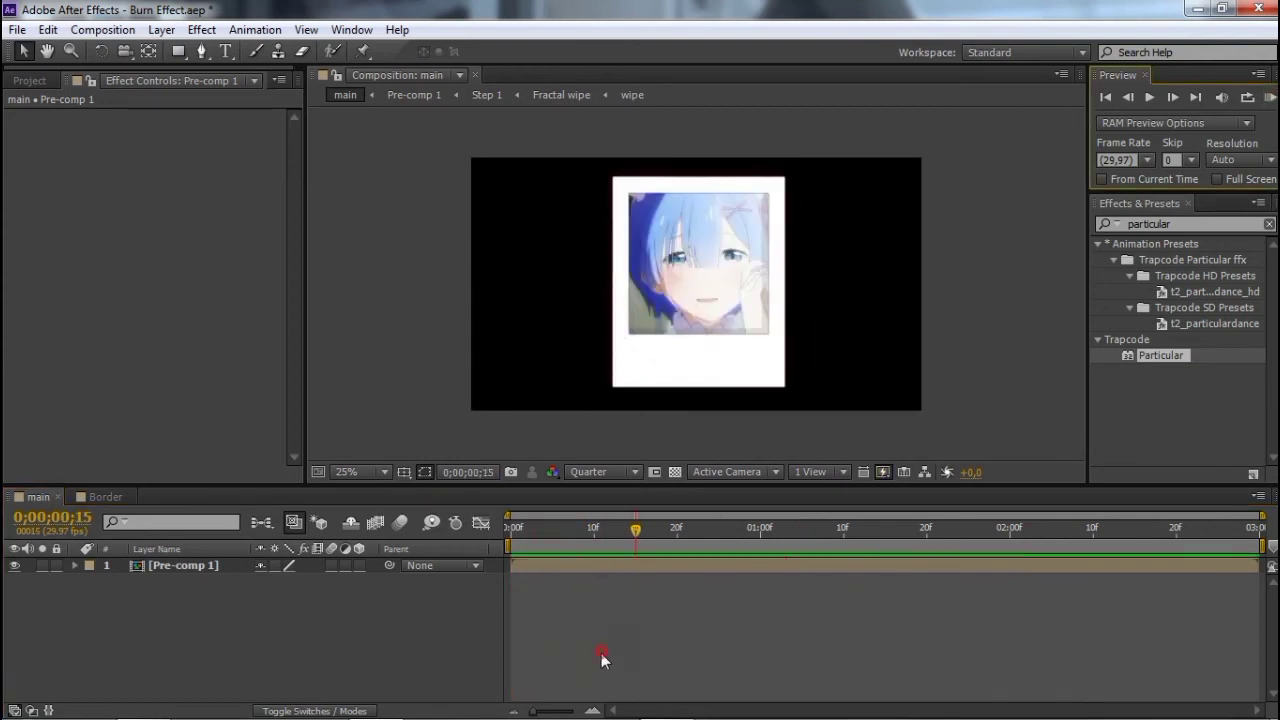
Step: Return the playhead to the start and apply the CC Page Turn effect to the Pre-comp 1 layer
{"action": "key", "text": "Home"}
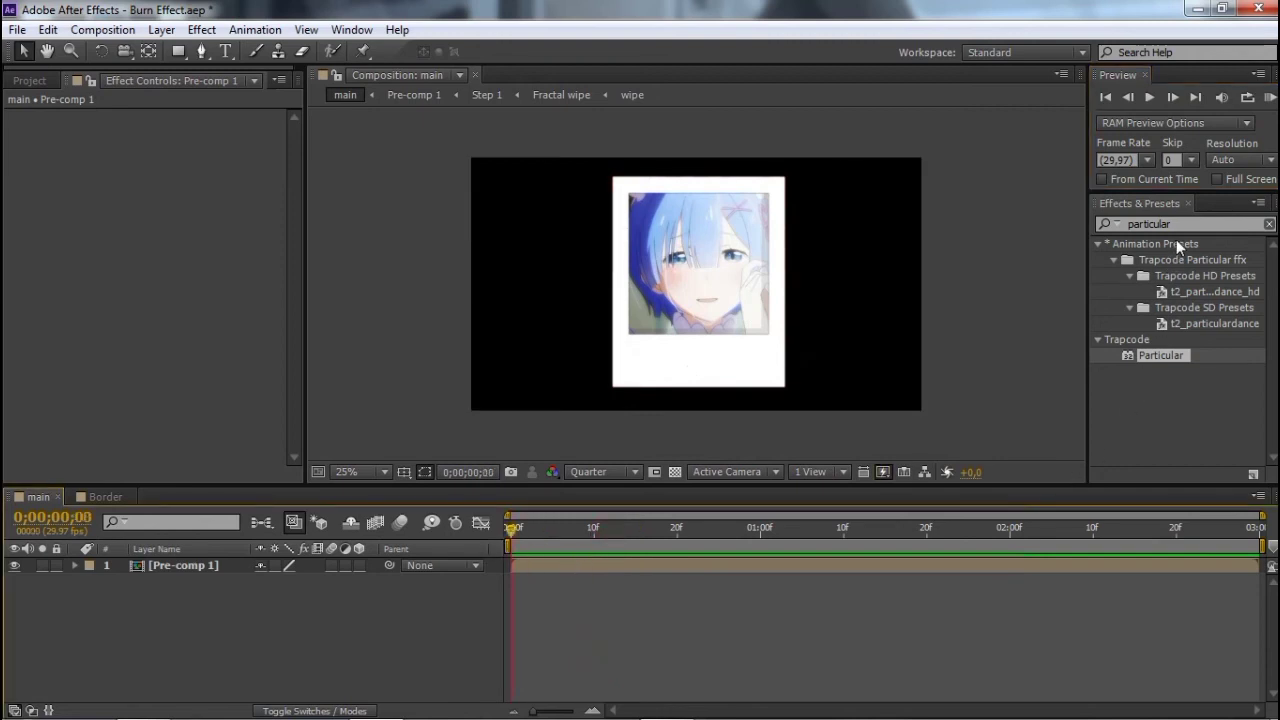
{"action": "key", "text": "ctrl+f"}
{"action": "type", "text": "cc"}
{"action": "left_click", "coordinate": [1091, 225]}
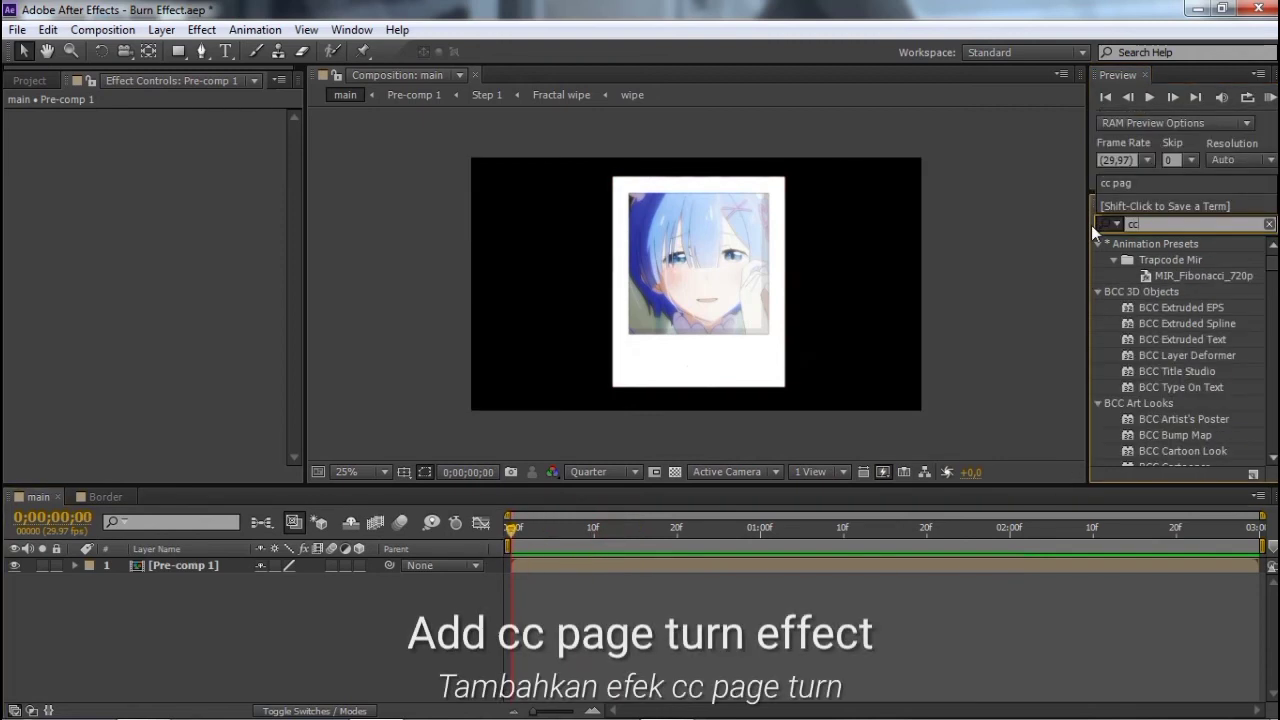
{"action": "type", "text": "page"}
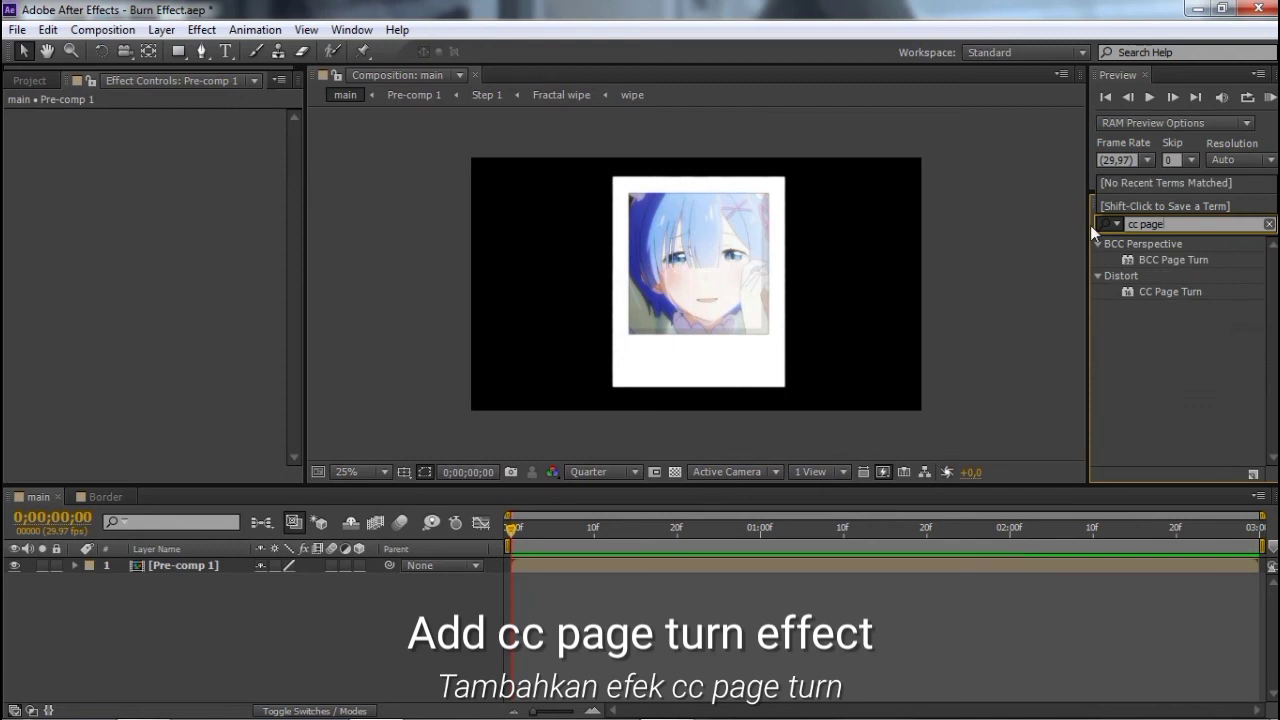
{"action": "left_click_drag", "start_coordinate": [1177, 292], "coordinate": [1063, 564]}
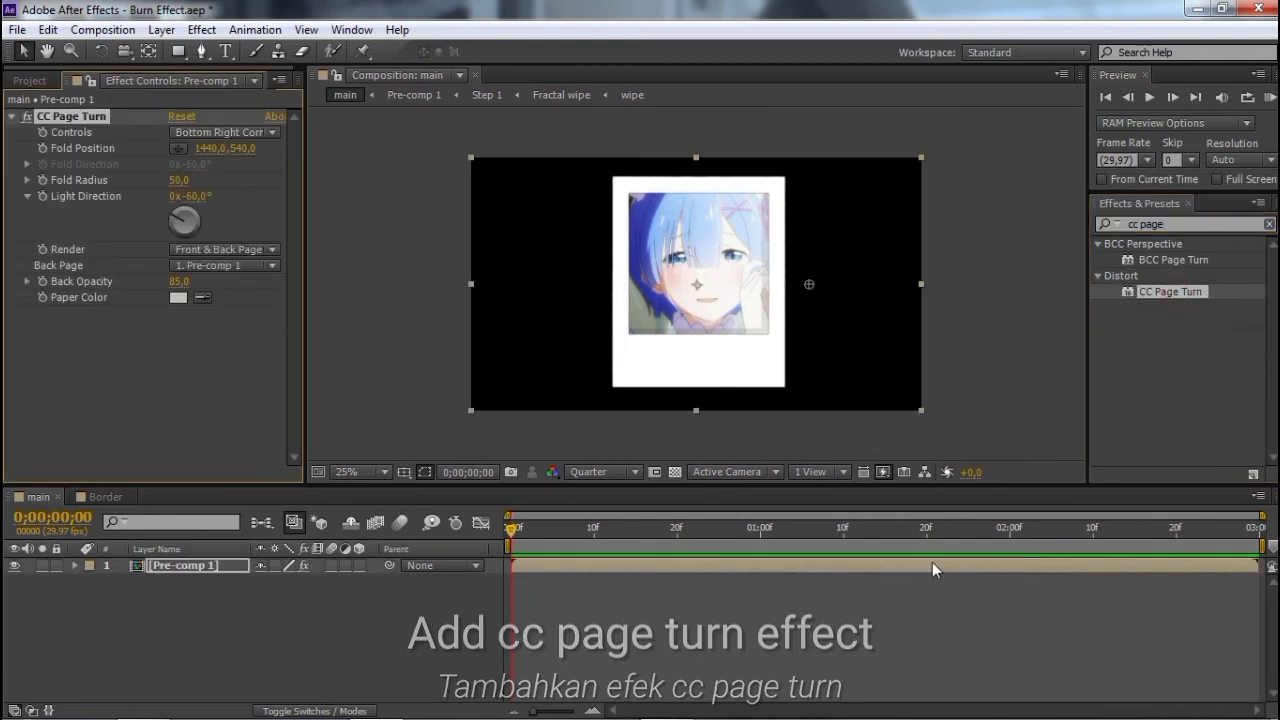
Step: Set the CC Page Turn Controls to Bottom Left Corner and move the Fold Position to about 1216, 484
{"action": "left_click", "coordinate": [212, 133]}
{"action": "left_click", "coordinate": [246, 216]}
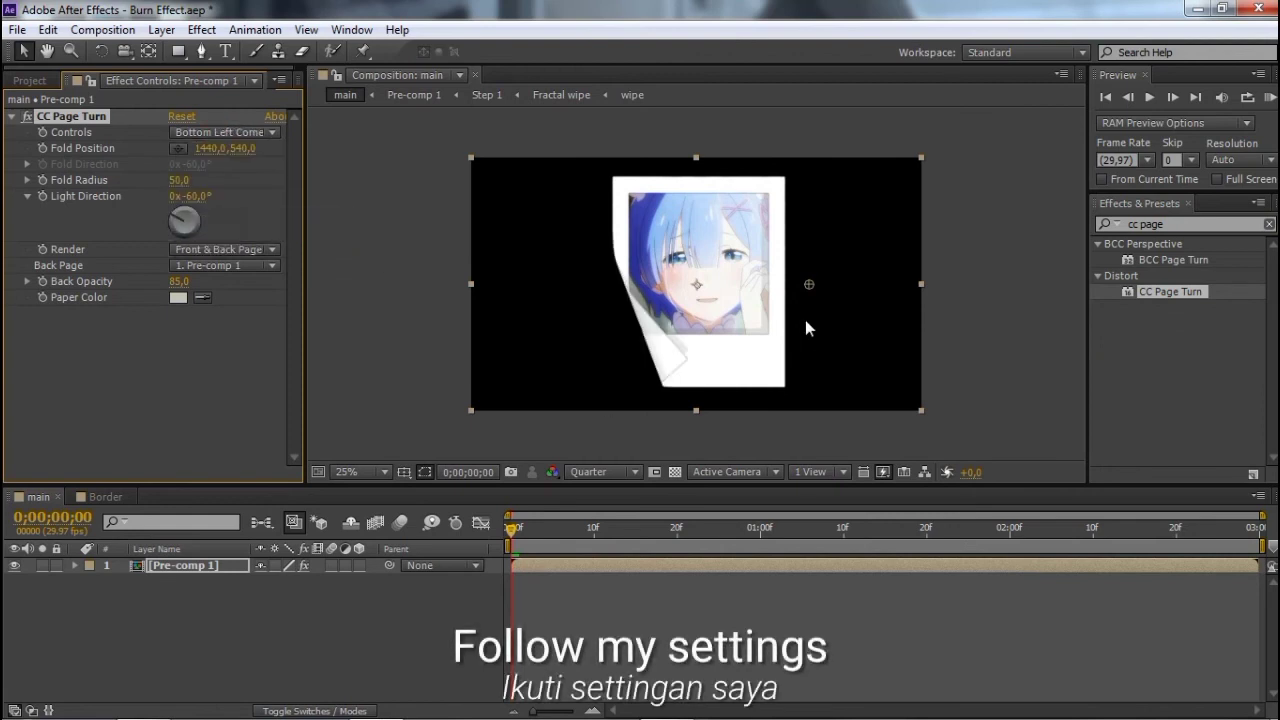
{"action": "left_click_drag", "start_coordinate": [809, 285], "coordinate": [757, 272]}
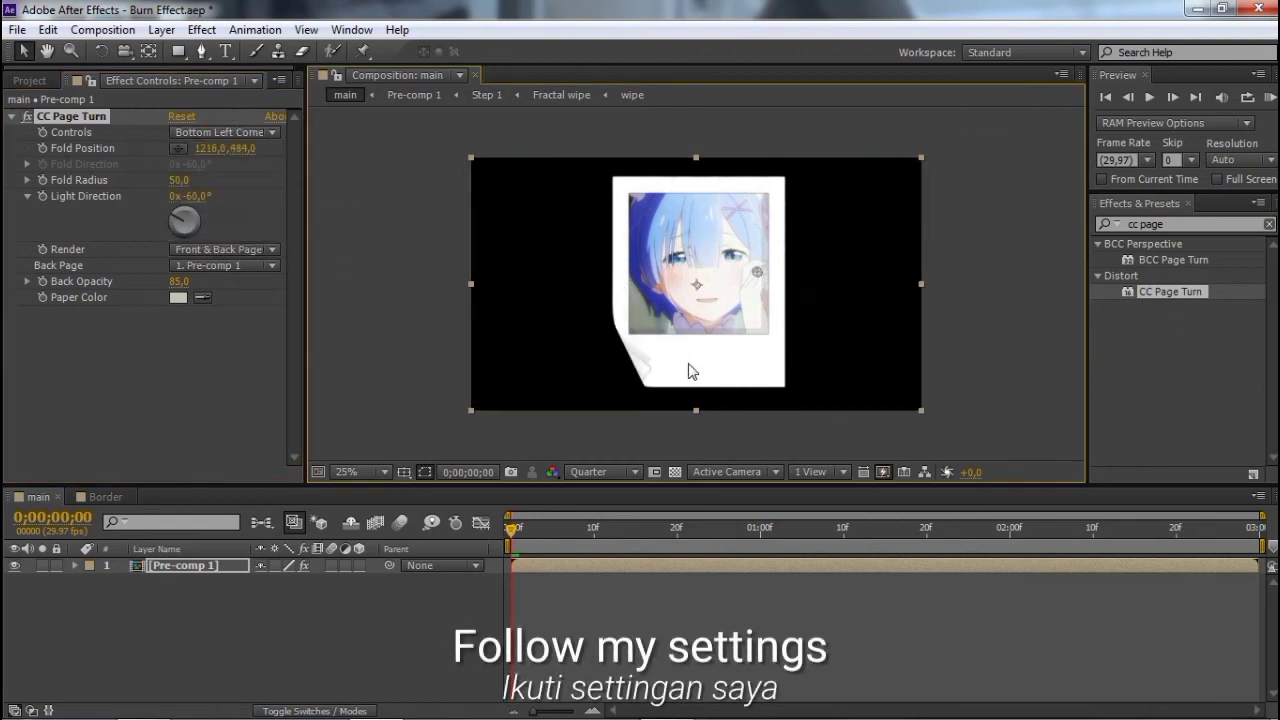
{"action": "left_click", "coordinate": [603, 669]}
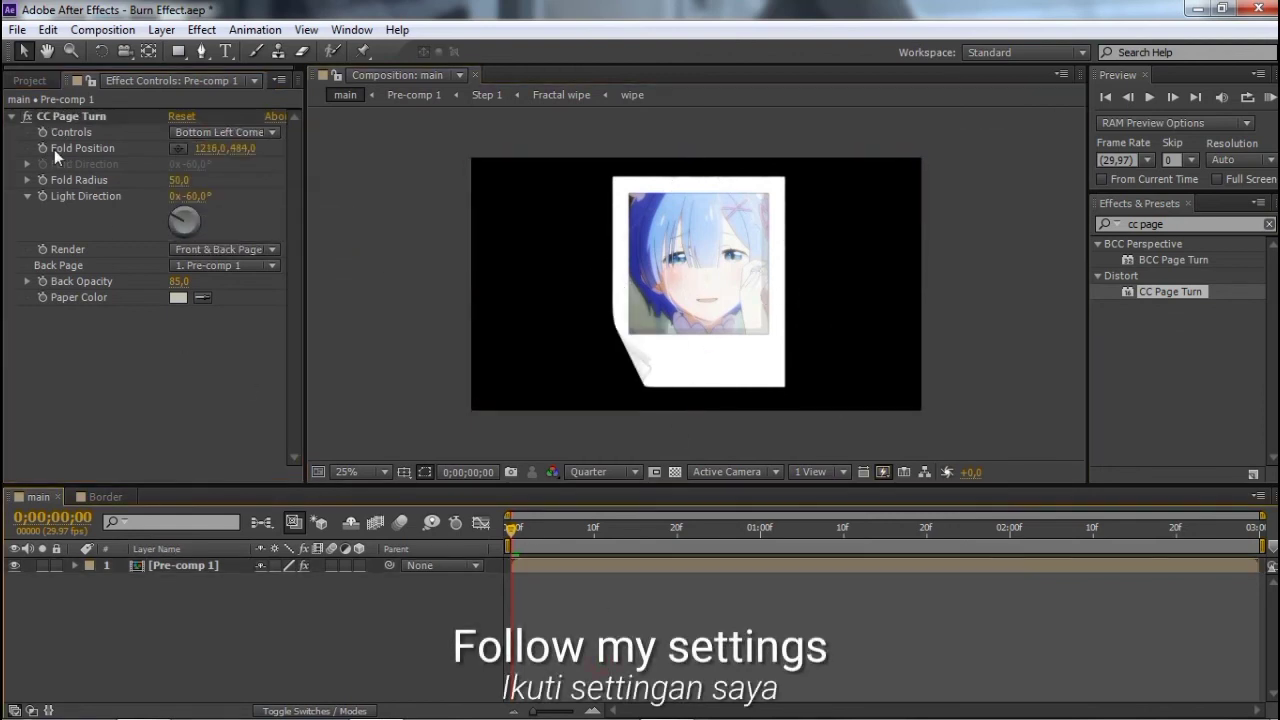
Step: Keyframe Fold Position, flatten the page by moving the fold point to about 932, 688, and shift that keyframe to 0;00;02;29
{"action": "left_click", "coordinate": [54, 149]}
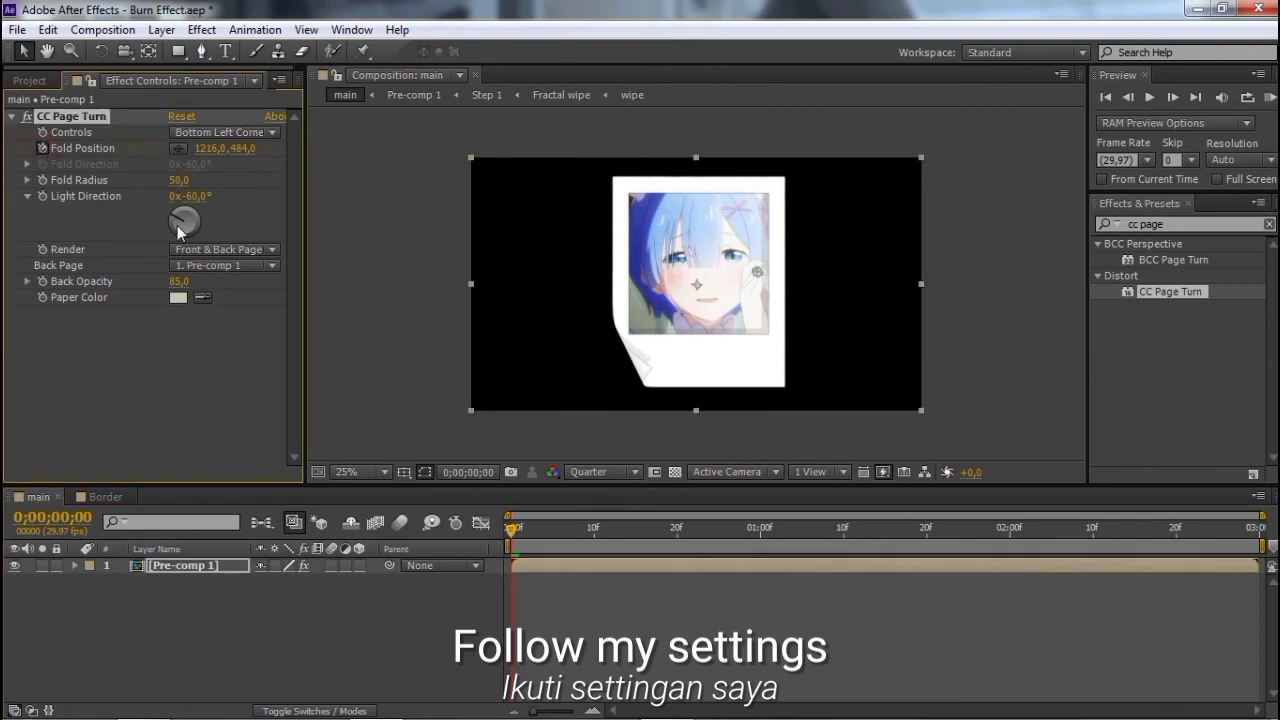
{"action": "key", "text": "u"}
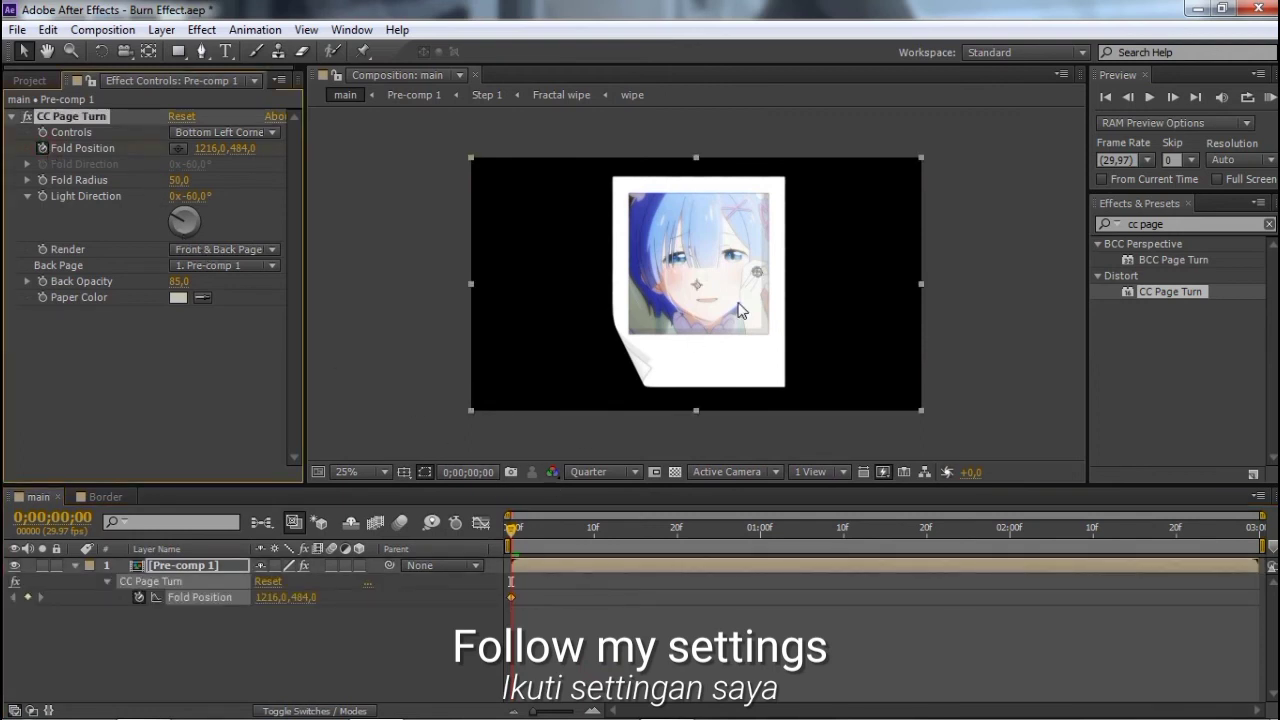
{"action": "left_click_drag", "start_coordinate": [755, 278], "coordinate": [686, 334]}
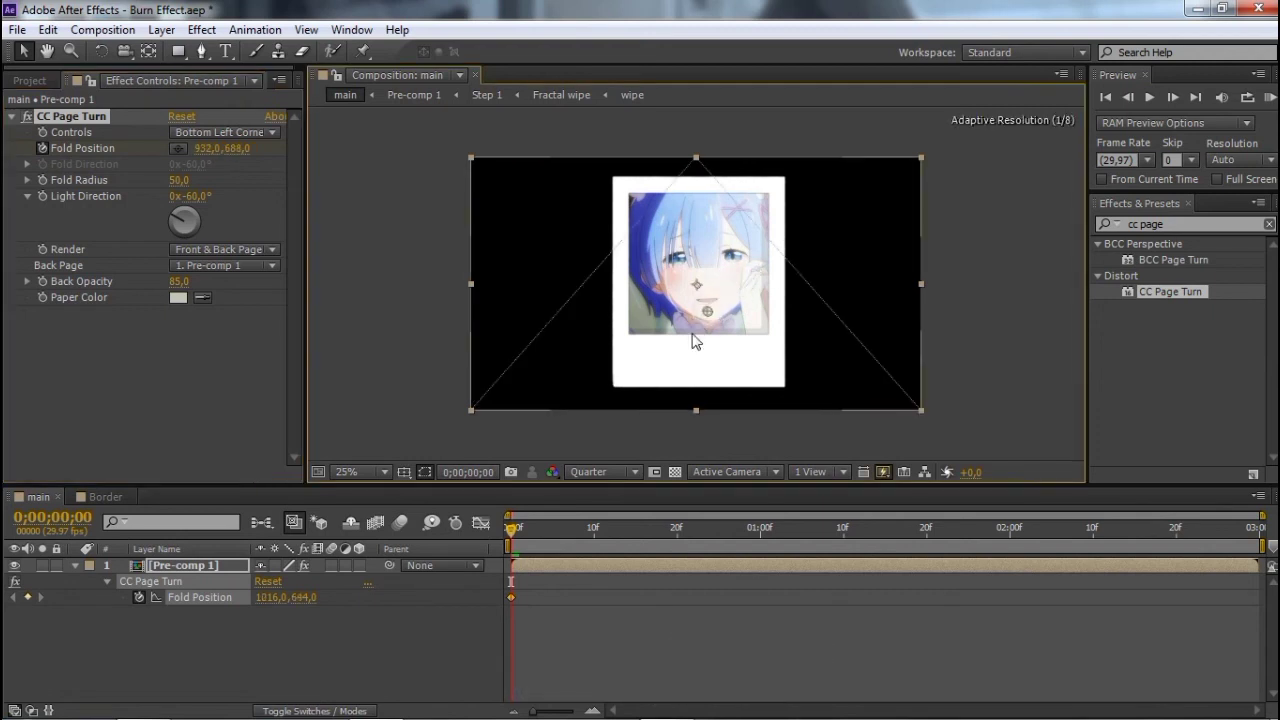
{"action": "left_click_drag", "start_coordinate": [511, 598], "coordinate": [1205, 645]}
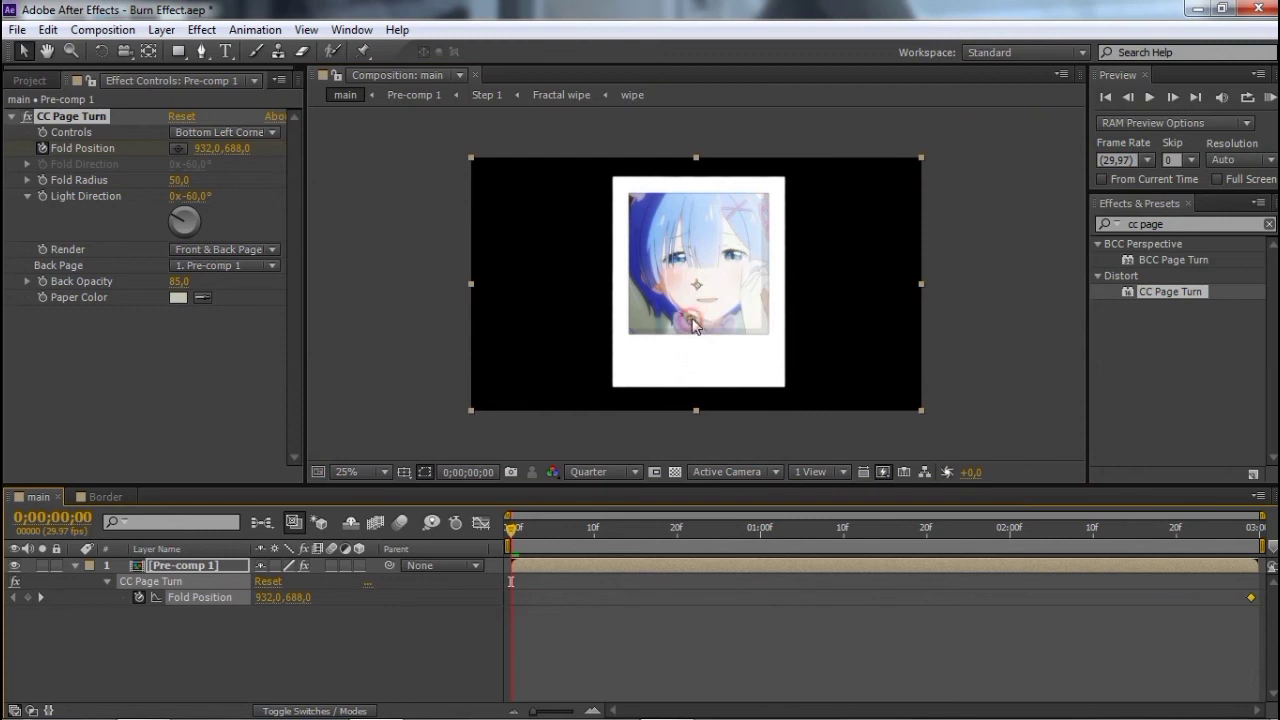
Step: Add a Fold Position keyframe at 0;00;00;00 with the page folded diagonally, placing the fold point at about 1496, -500
{"action": "left_click_drag", "start_coordinate": [694, 326], "coordinate": [837, 95]}
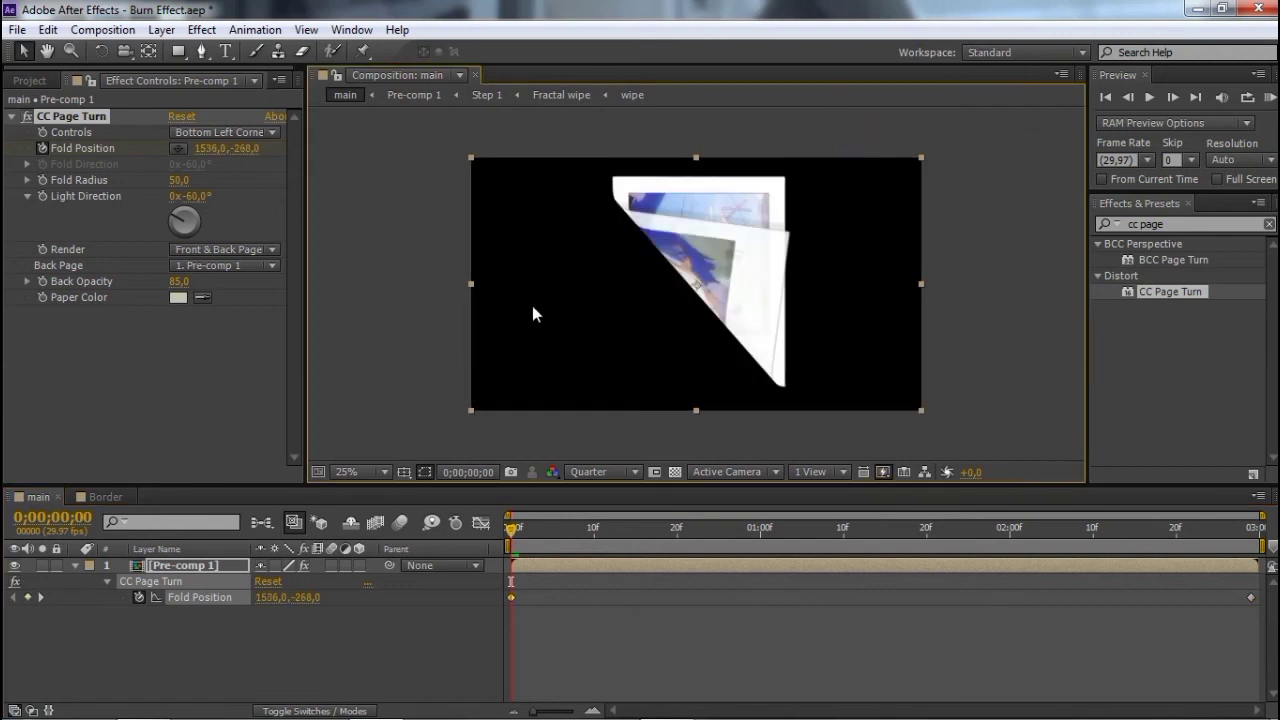
{"action": "key", "text": "comma"}
{"action": "left_click_drag", "start_coordinate": [767, 178], "coordinate": [760, 162]}
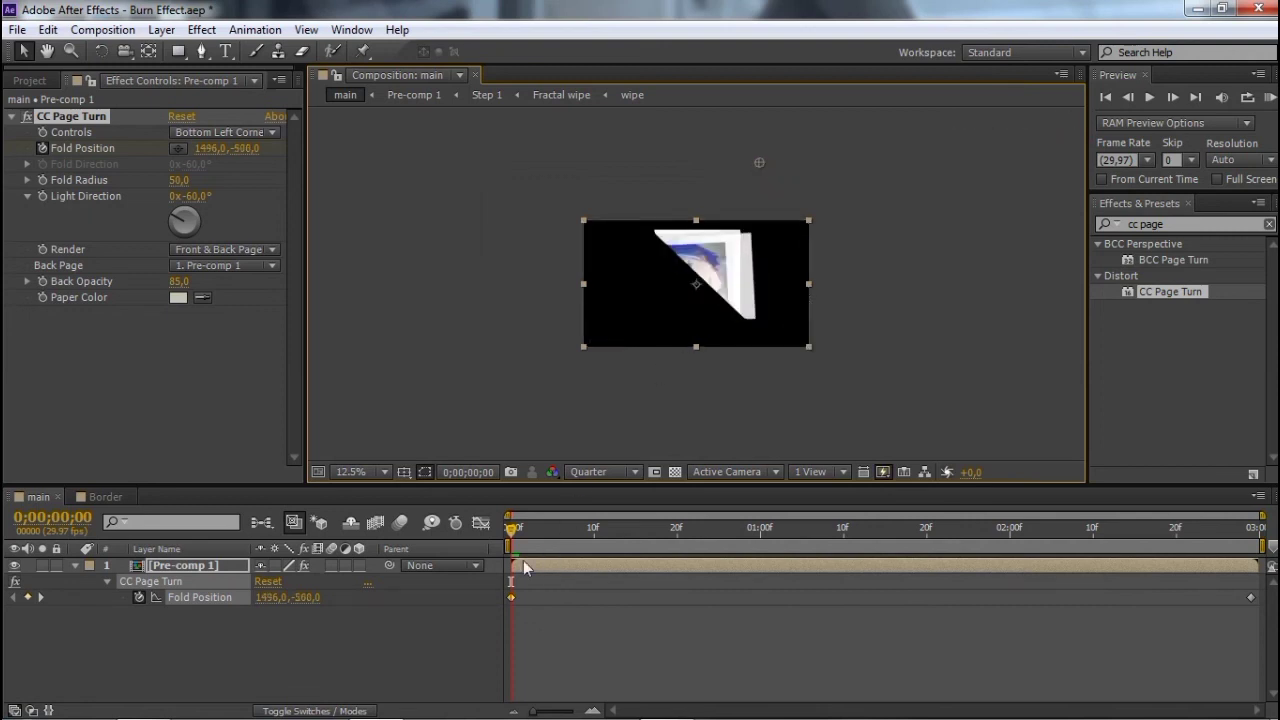
{"action": "key", "text": "period"}
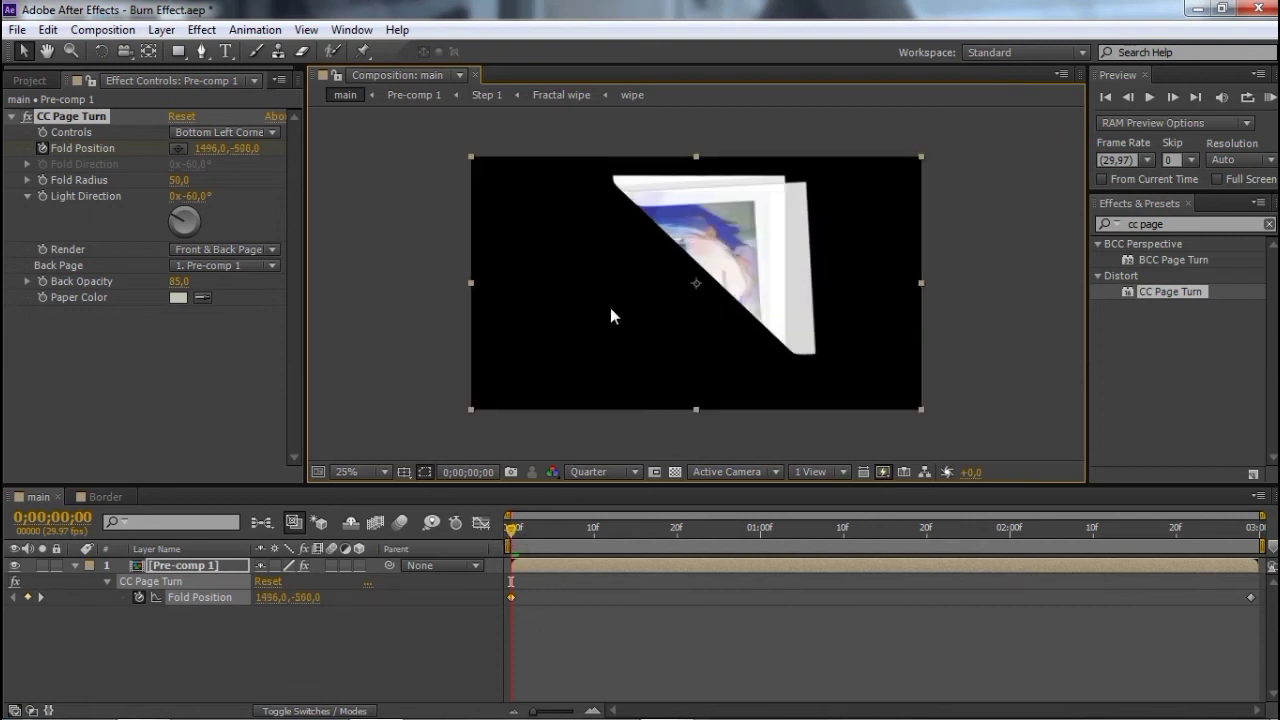
Step: Scrub the page turn animation to 0;00;01;10 and play a RAM preview of the unfolding, burning picture
{"action": "left_click_drag", "start_coordinate": [516, 540], "coordinate": [845, 563]}
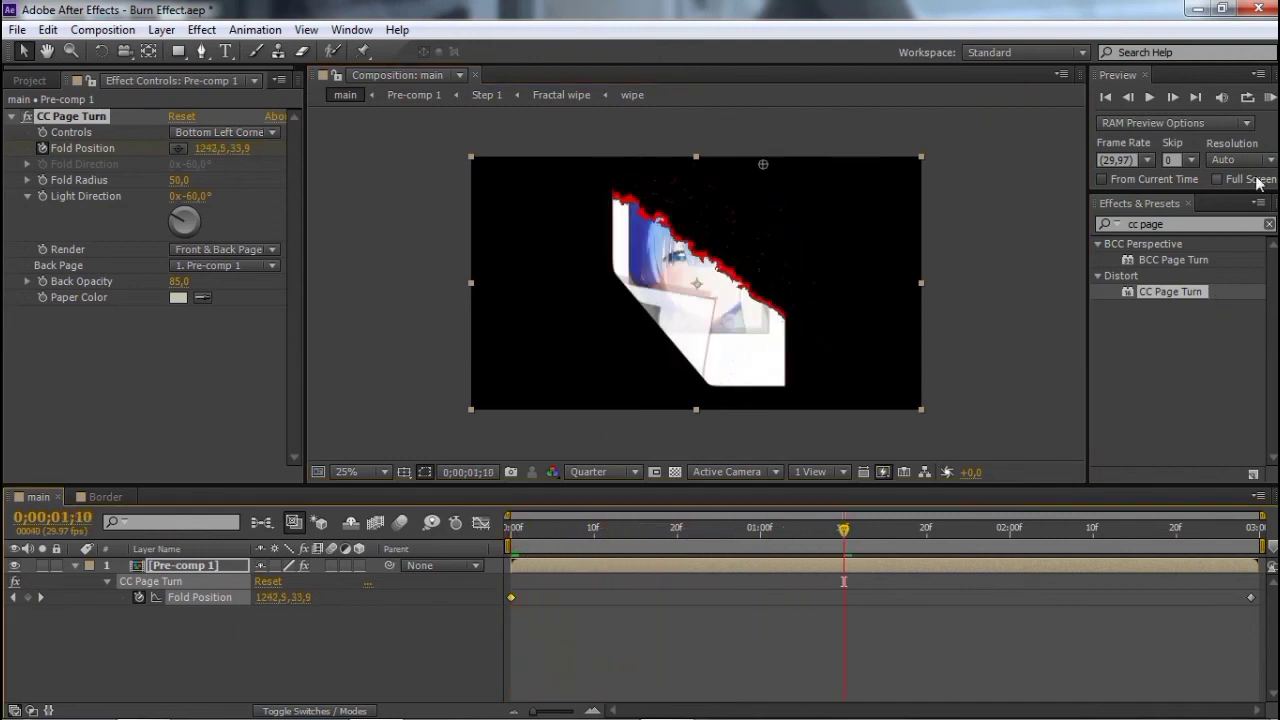
{"action": "left_click", "coordinate": [1270, 97]}
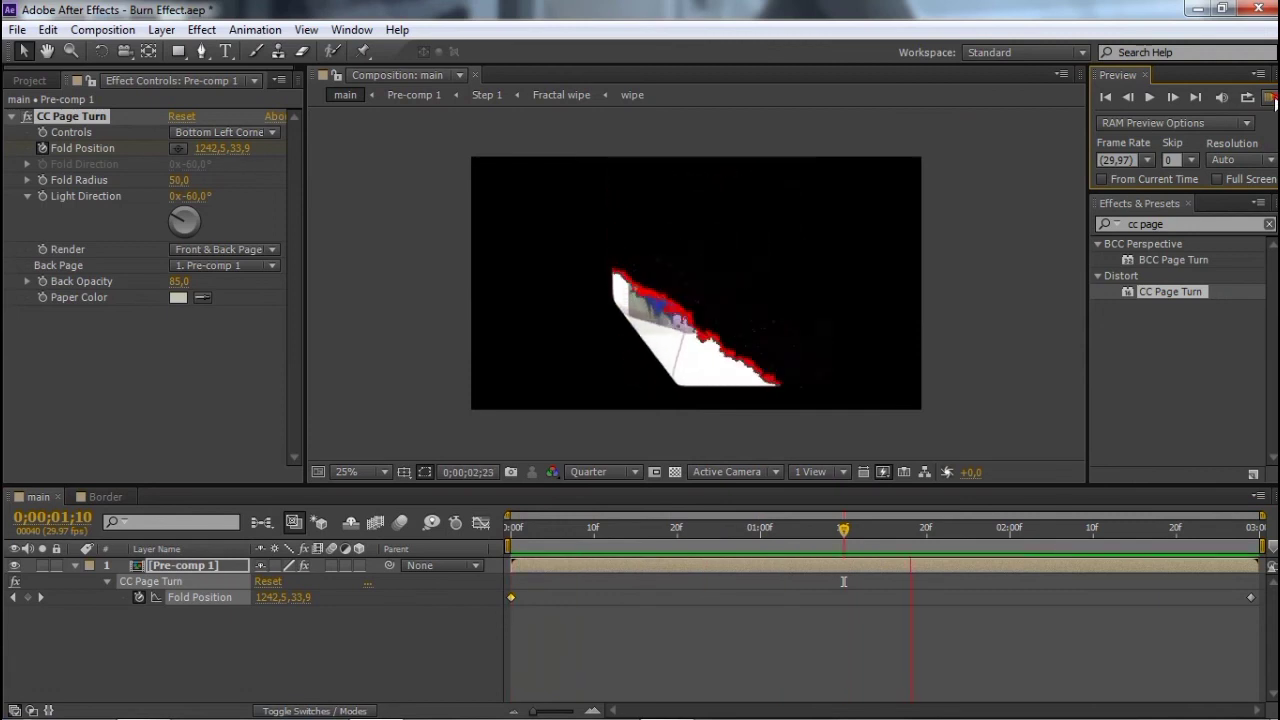
{"action": "key", "text": "space"}
Step: Change the Fold Position keyframe at 0;00;02;29 to about 788, 864
{"action": "mouse_move", "coordinate": [848, 533]}
{"action": "left_mouse_down"}
{"action": "mouse_move", "coordinate": [1090, 557]}
{"action": "mouse_move", "coordinate": [1212, 580]}
{"action": "mouse_move", "coordinate": [1254, 606]}
{"action": "left_mouse_up"}
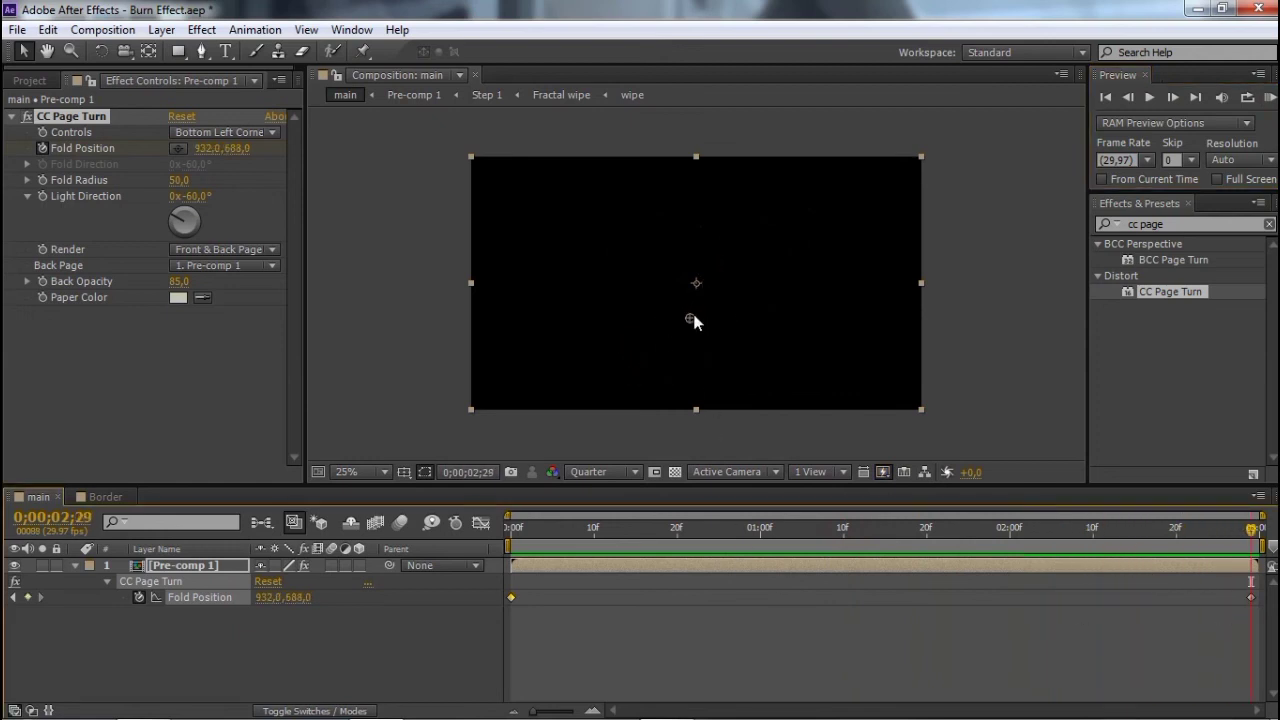
{"action": "left_click_drag", "start_coordinate": [694, 321], "coordinate": [651, 355]}
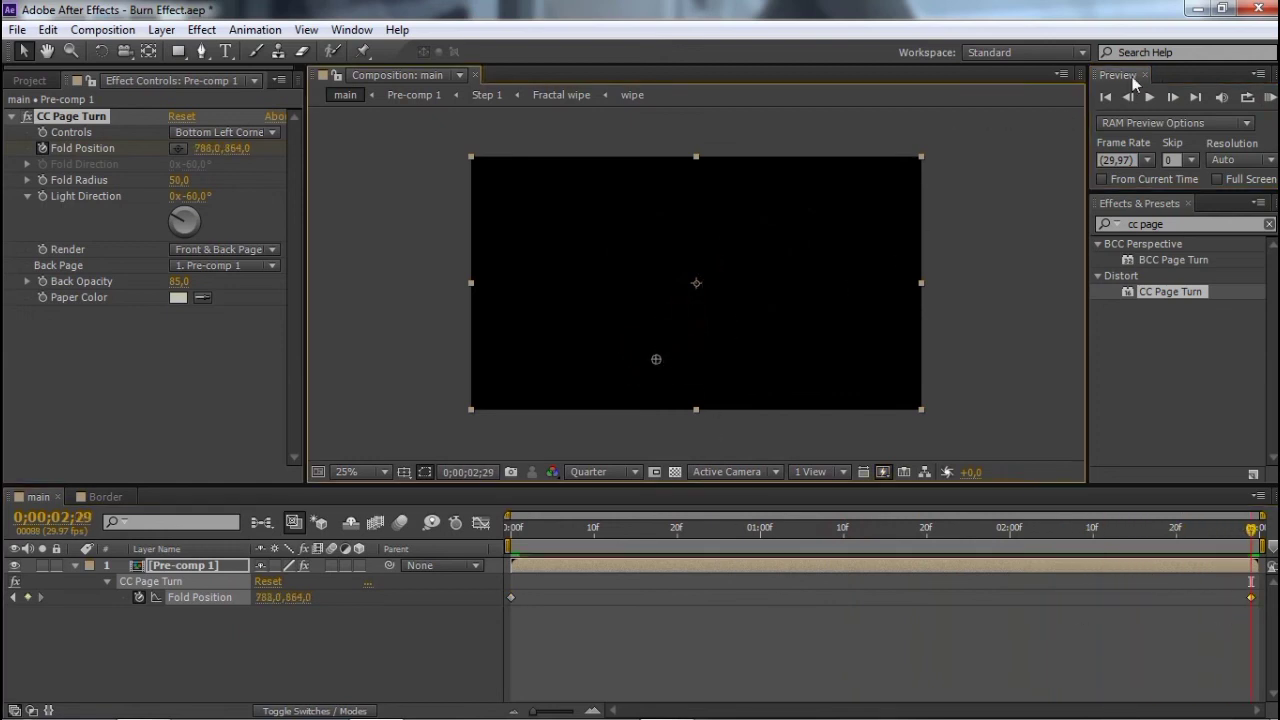
Step: Play a RAM preview of the adjusted page turn, scrub the timeline to 0;00;01;24 and deselect the layer
{"action": "left_click", "coordinate": [1270, 97]}
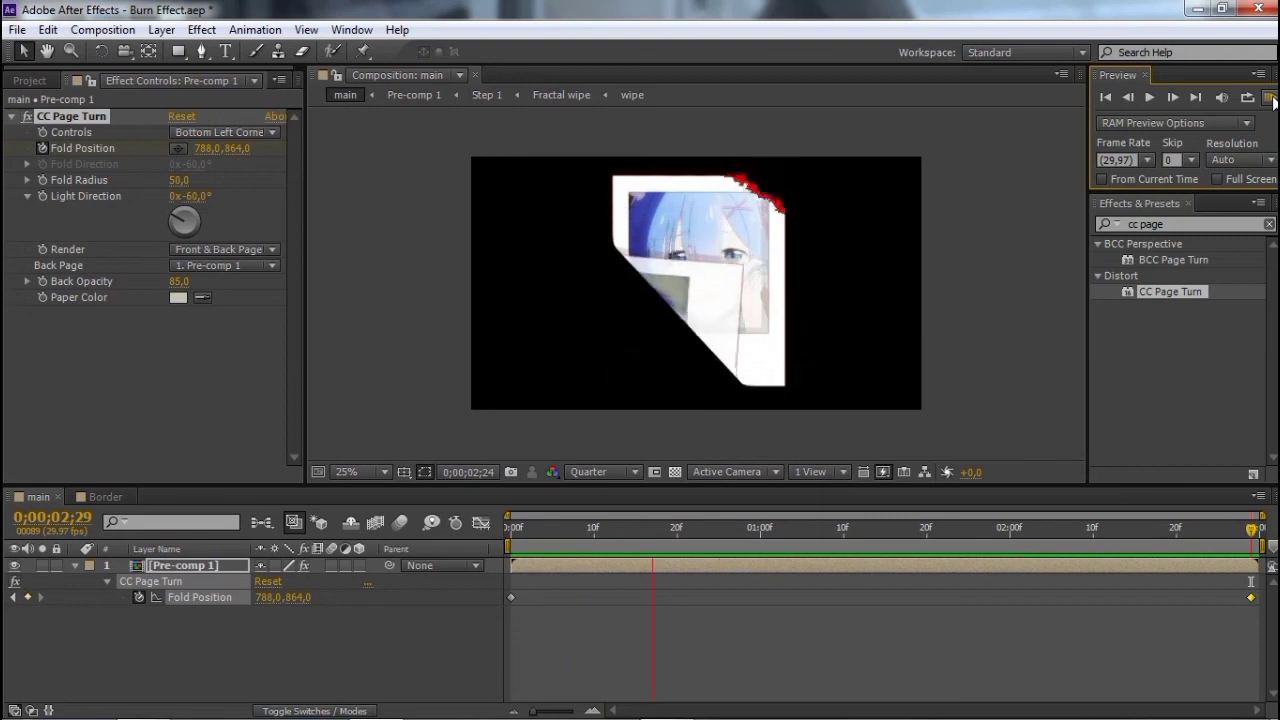
{"action": "left_click", "coordinate": [1273, 100]}
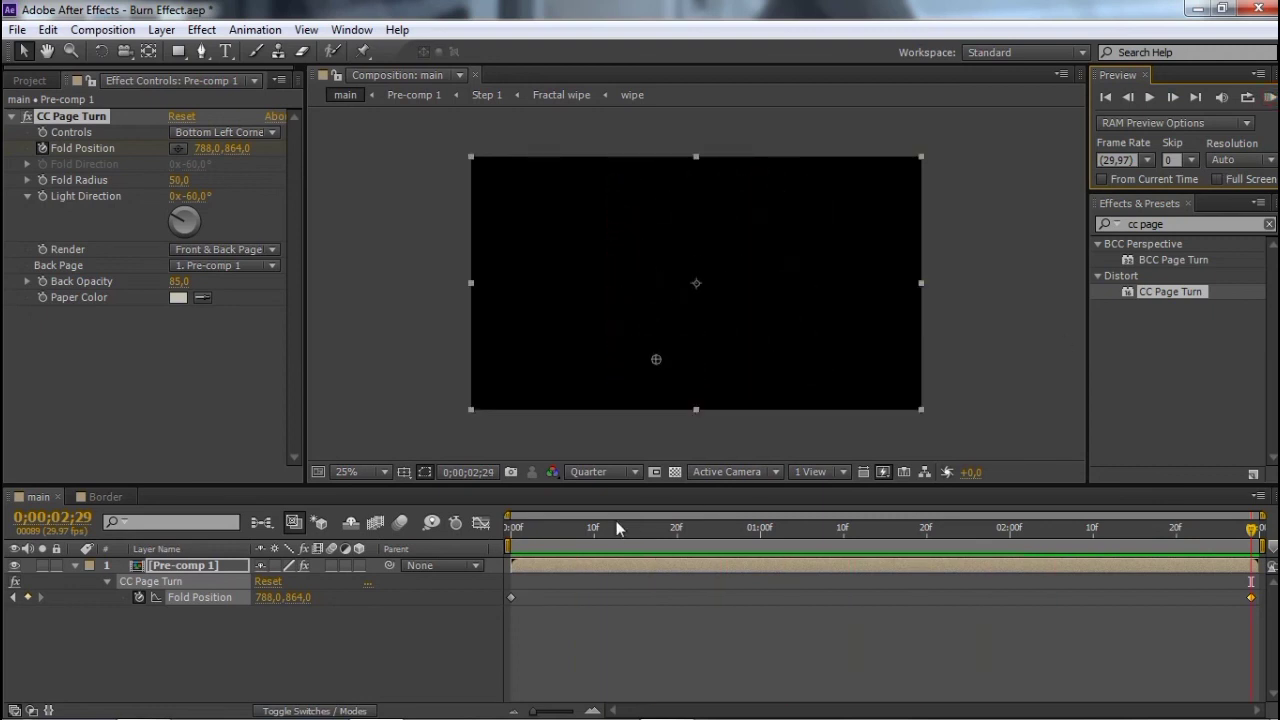
{"action": "left_click_drag", "start_coordinate": [590, 542], "coordinate": [960, 538]}
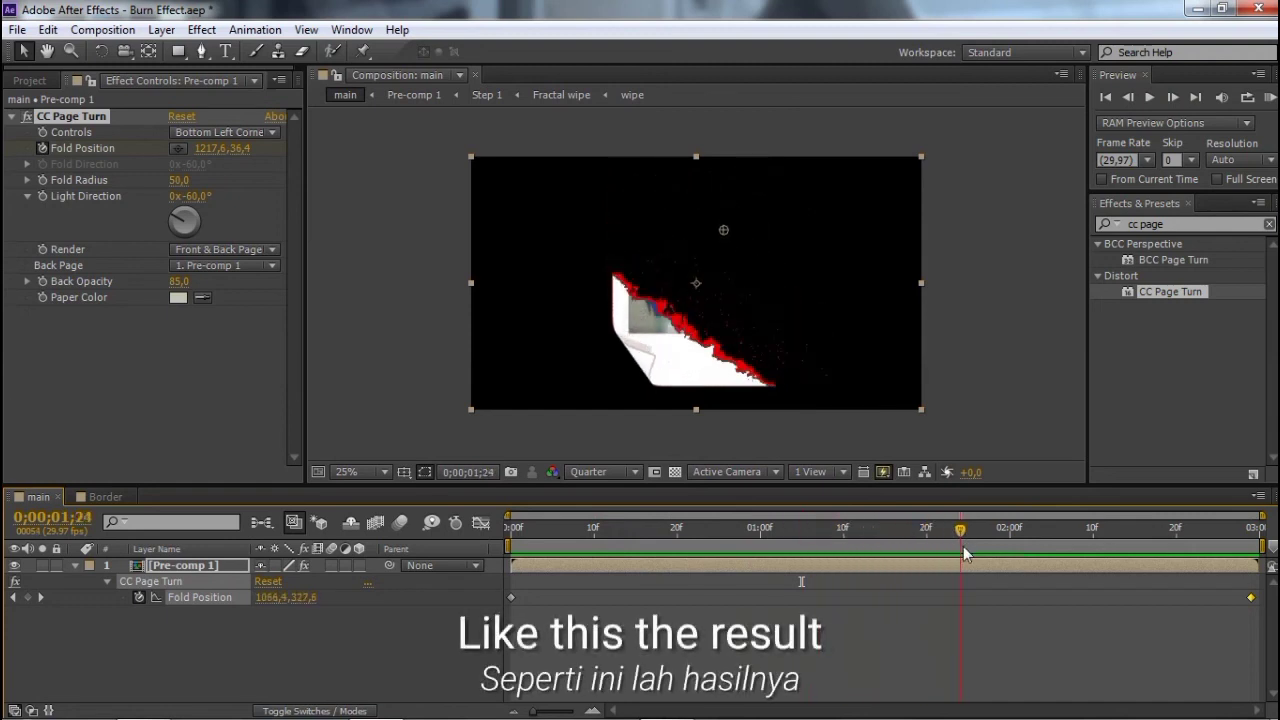
{"action": "left_click", "coordinate": [1034, 611]}
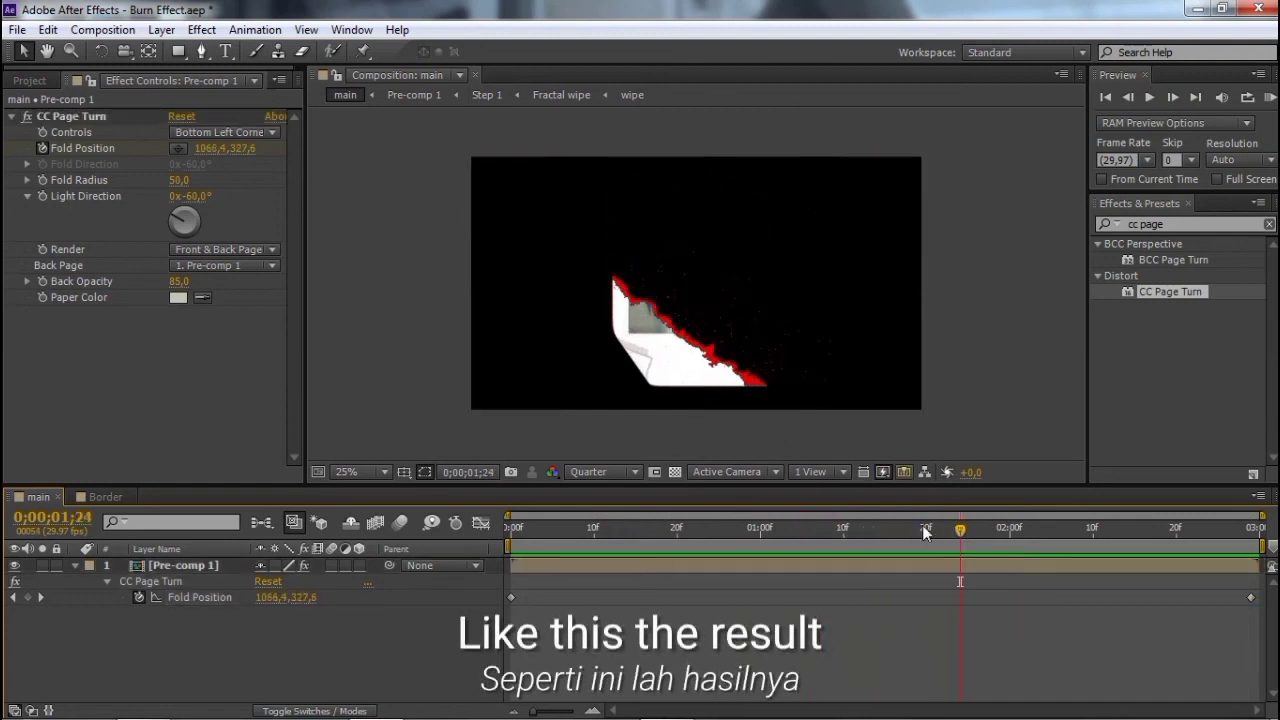